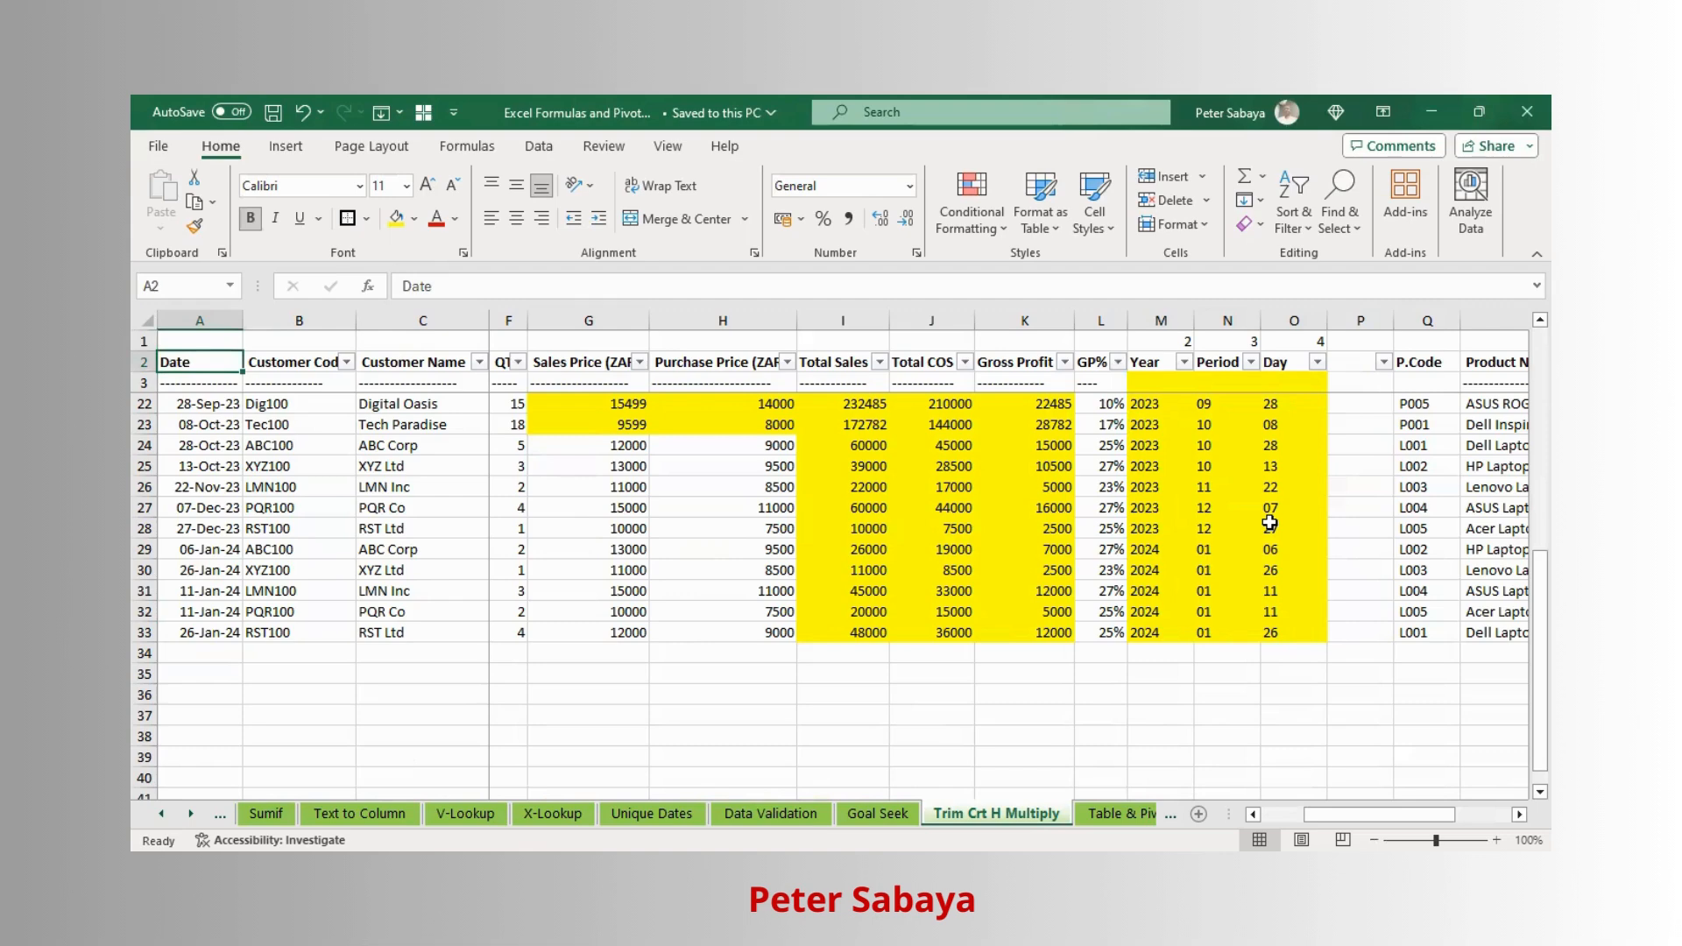
key(ctrl+shift+Right)
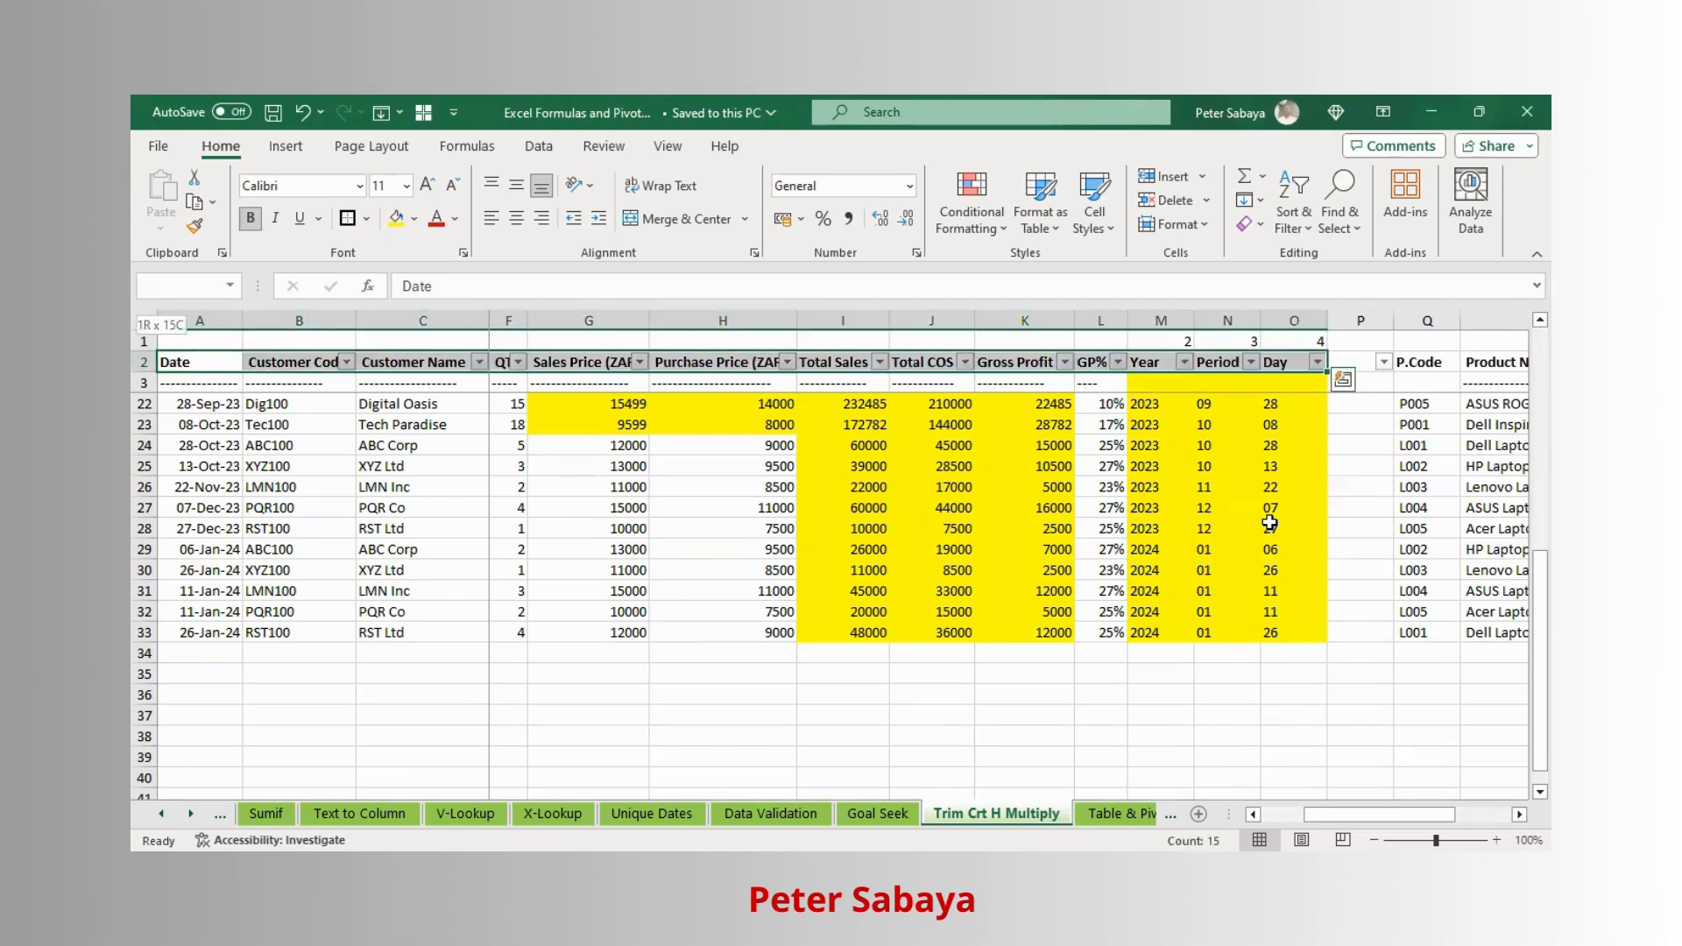
key(ctrl+shift+Down)
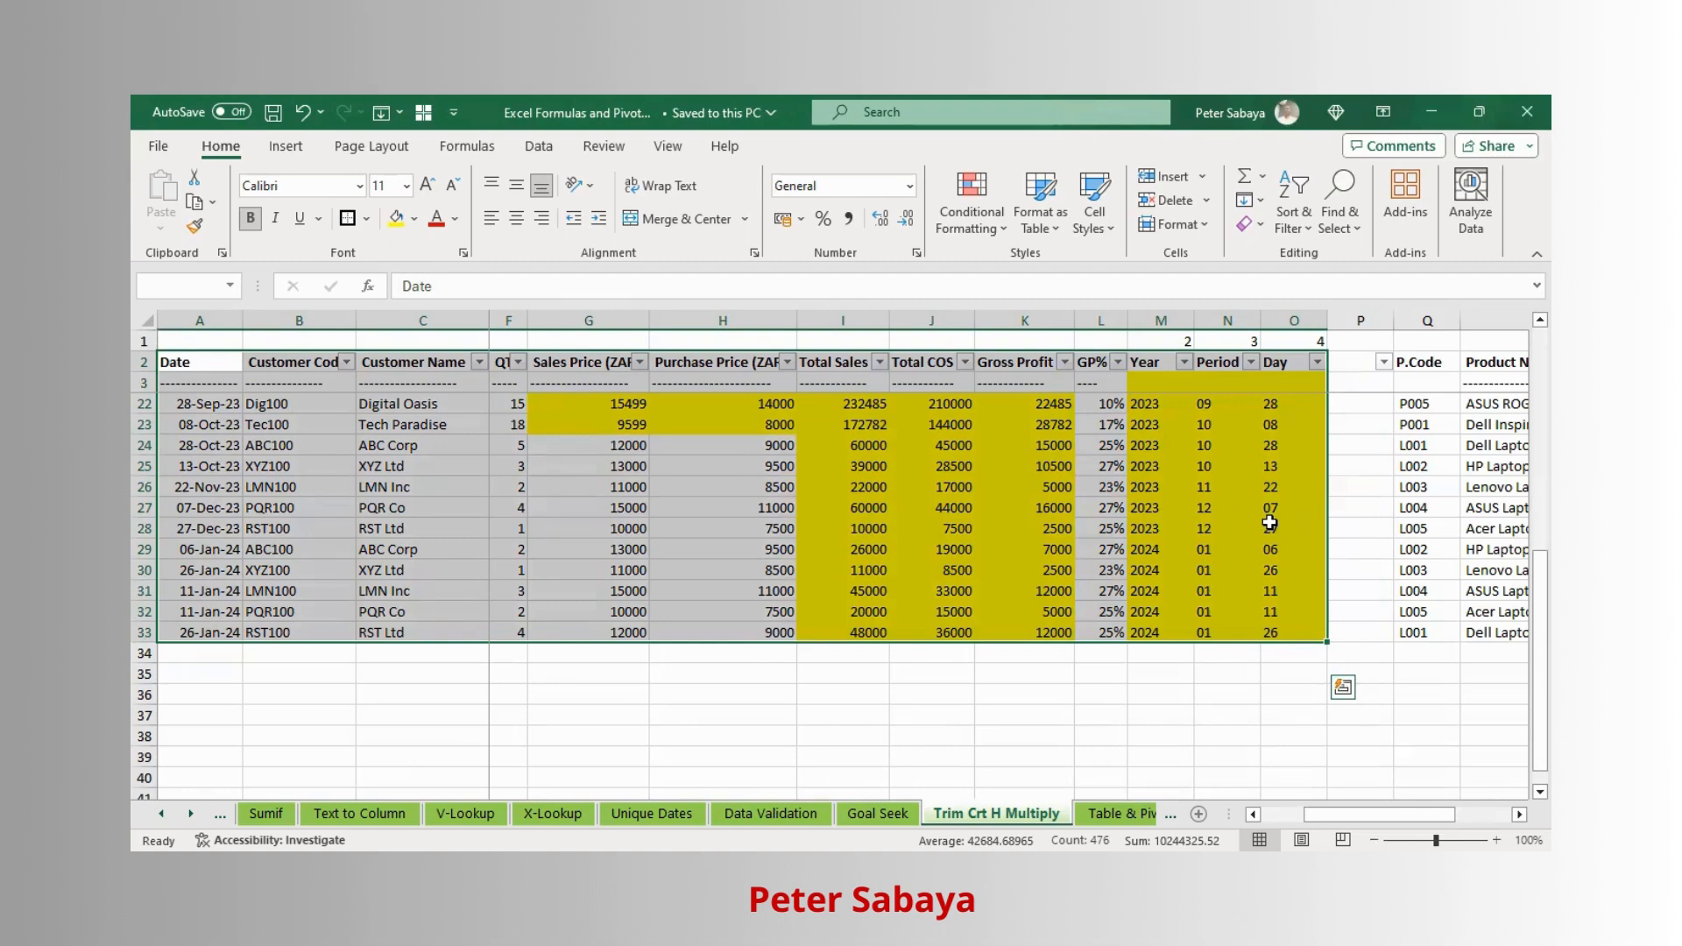
key(shift+BackSpace)
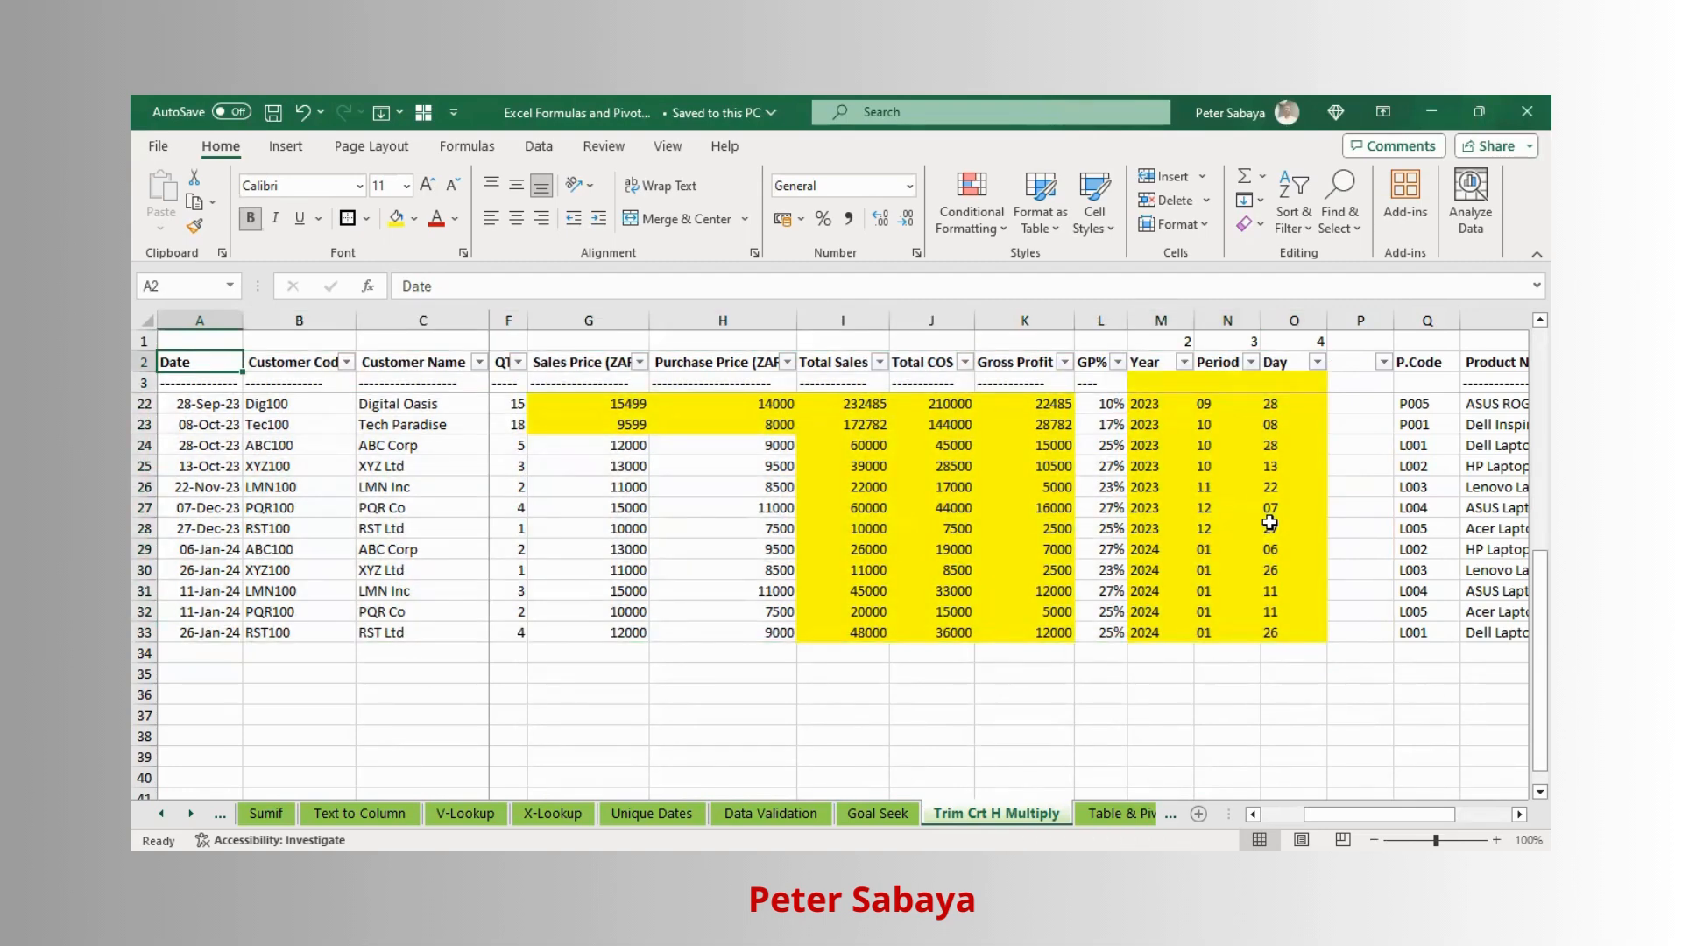
- Create a PivotTable on a new worksheet from the data range A2:O33 of the Trim Crt H Multiply sheet
key(ctrl+shift+Right)
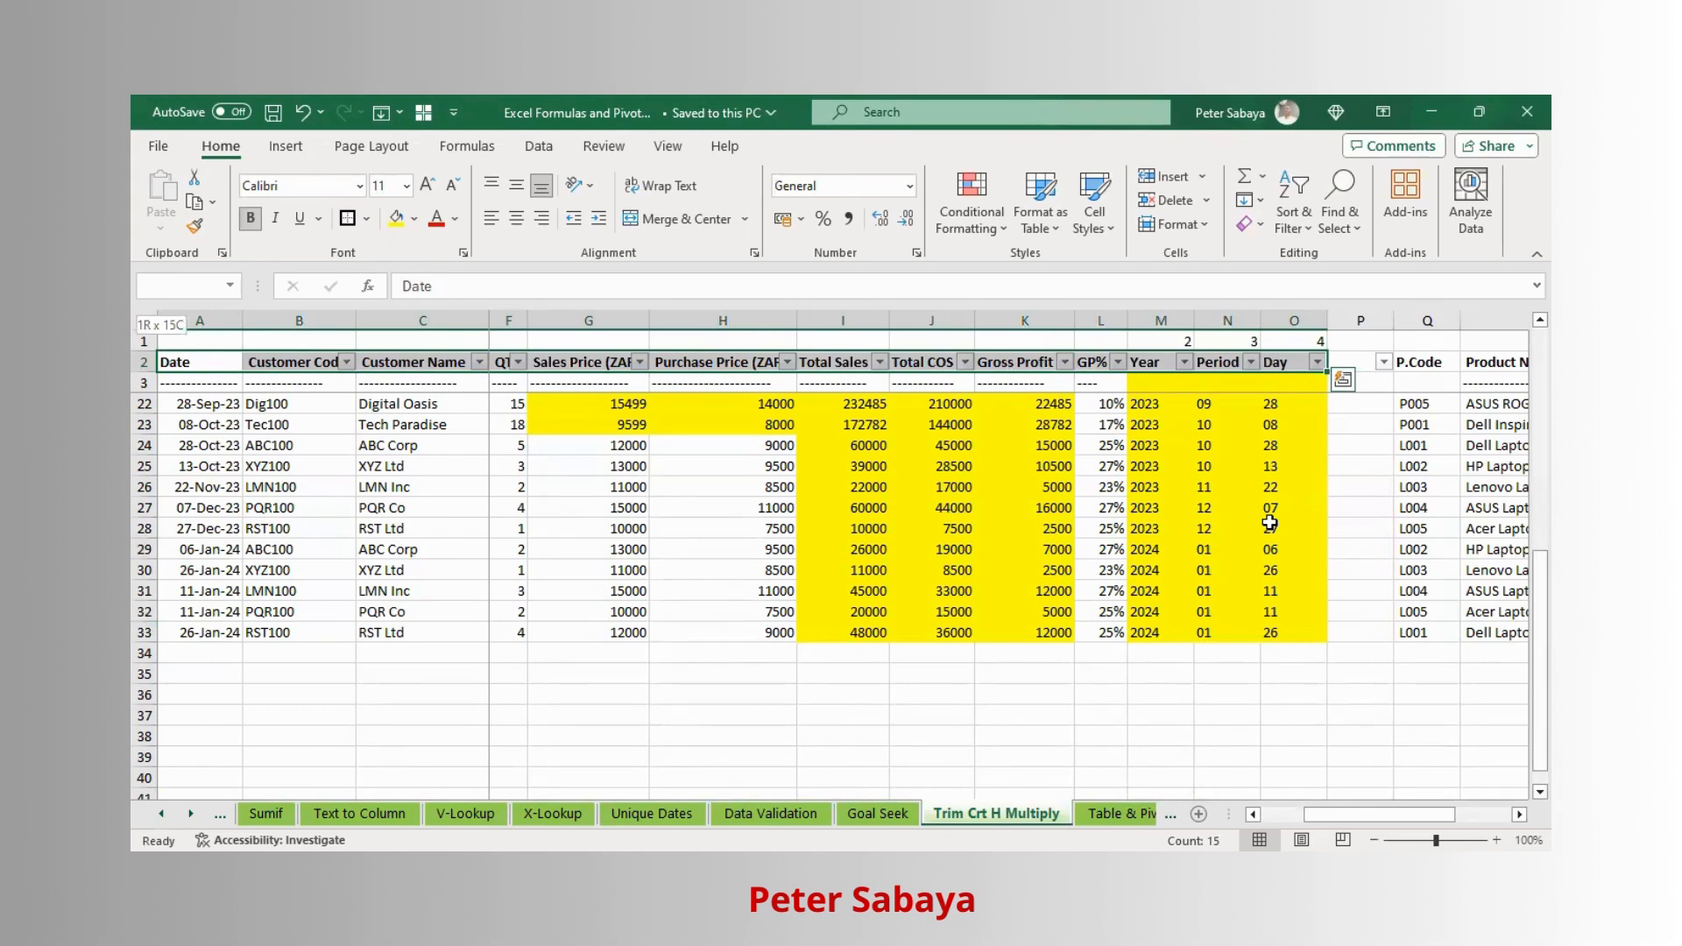
key(ctrl+shift+Down)
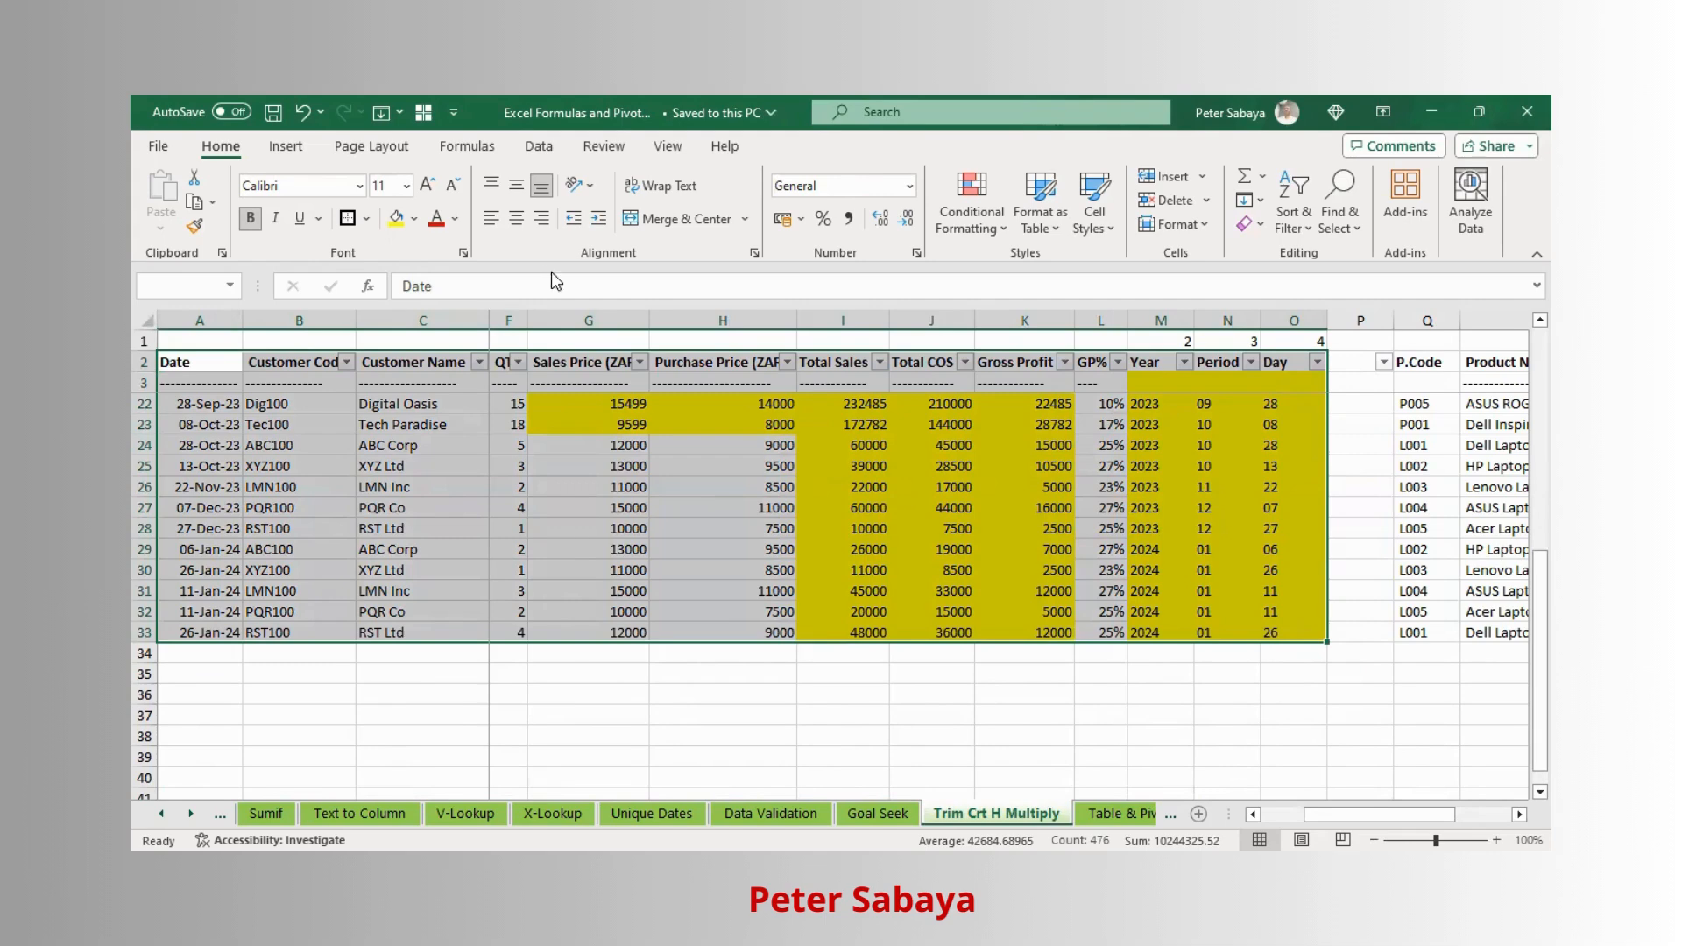
click(286, 146)
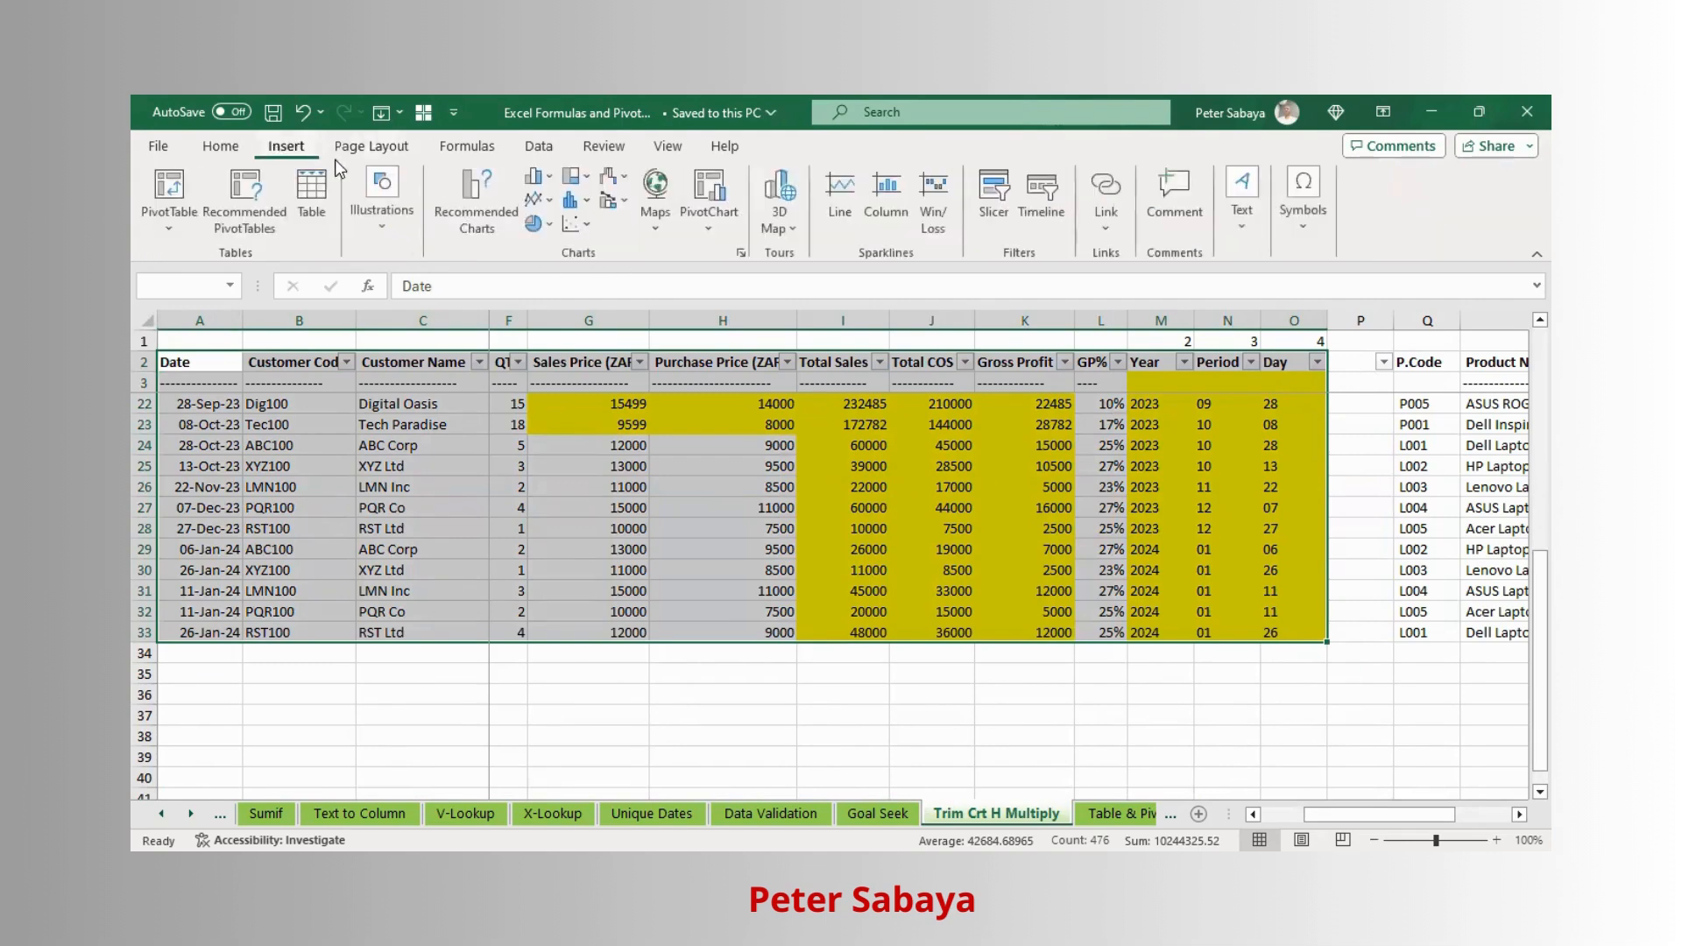
click(196, 188)
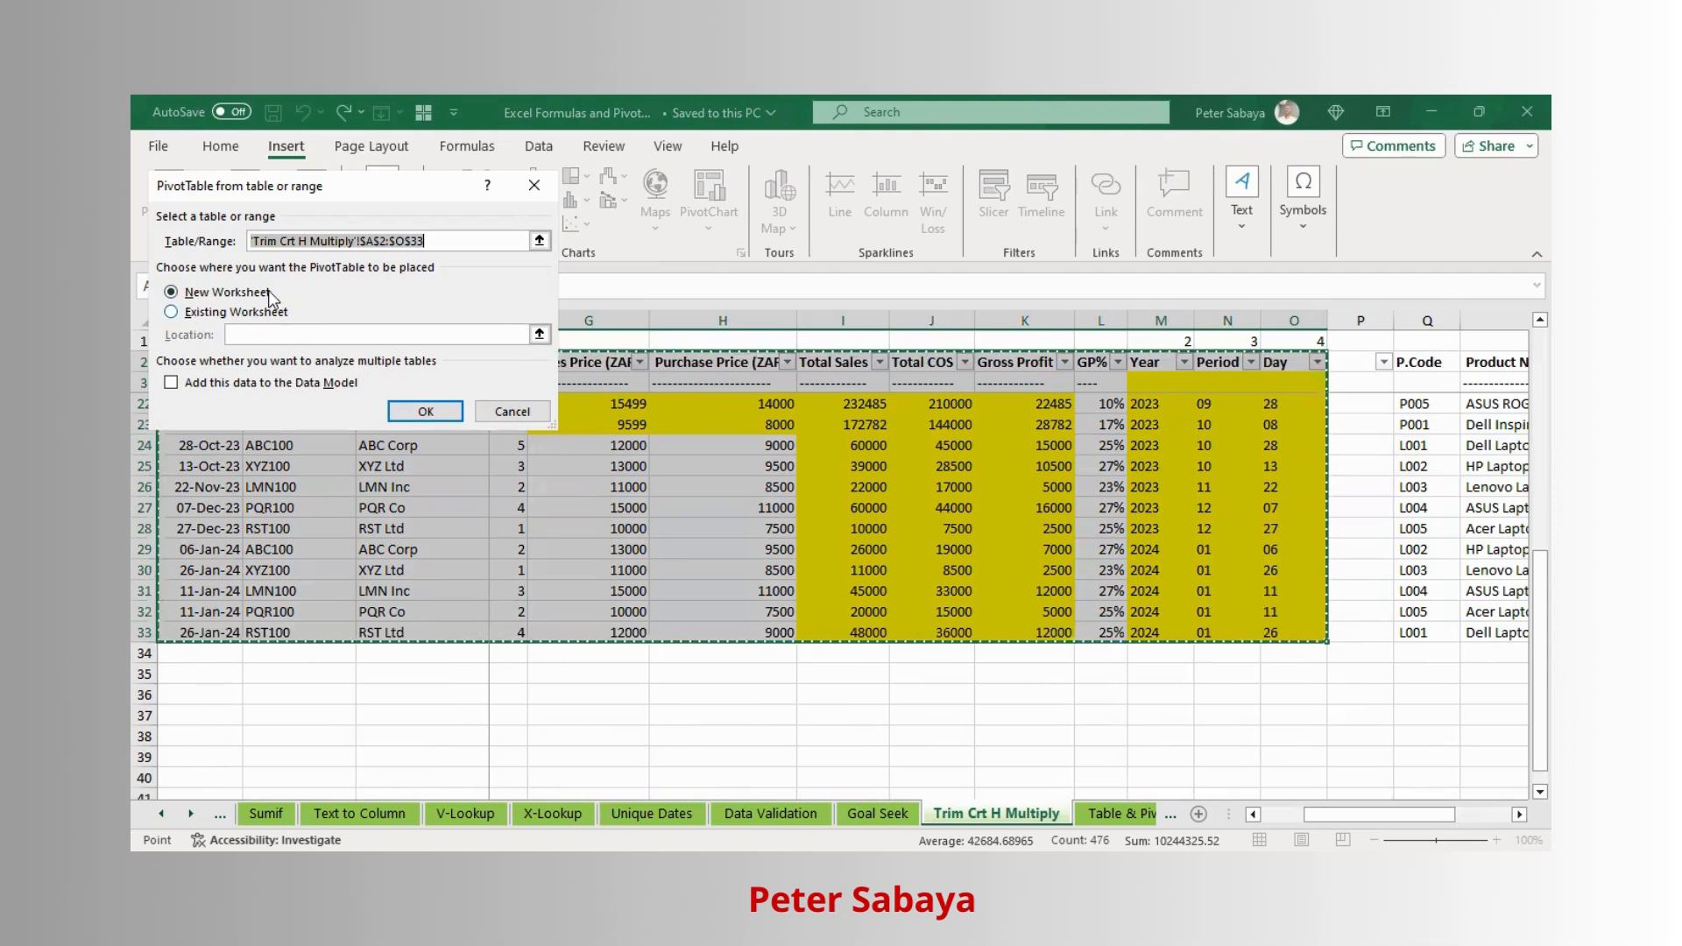
click(433, 413)
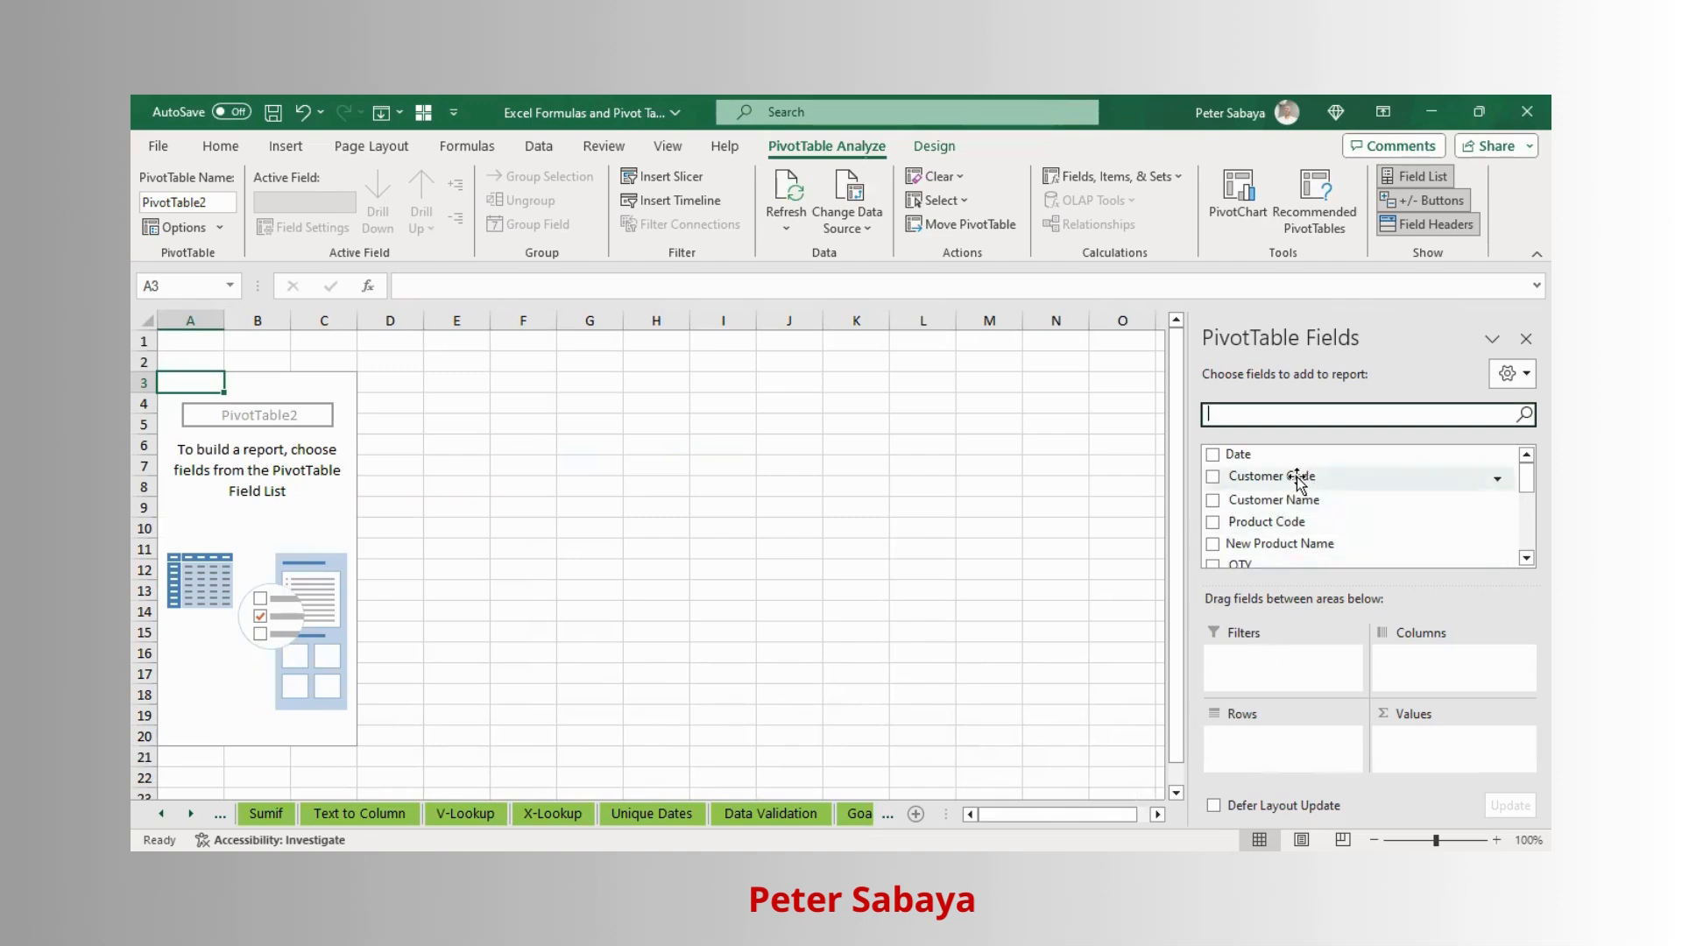
- Add the Product Code and New Product Name fields to the pivot table rows
scroll(1302, 482, down, 1)
drag(1275, 501, 1279, 759)
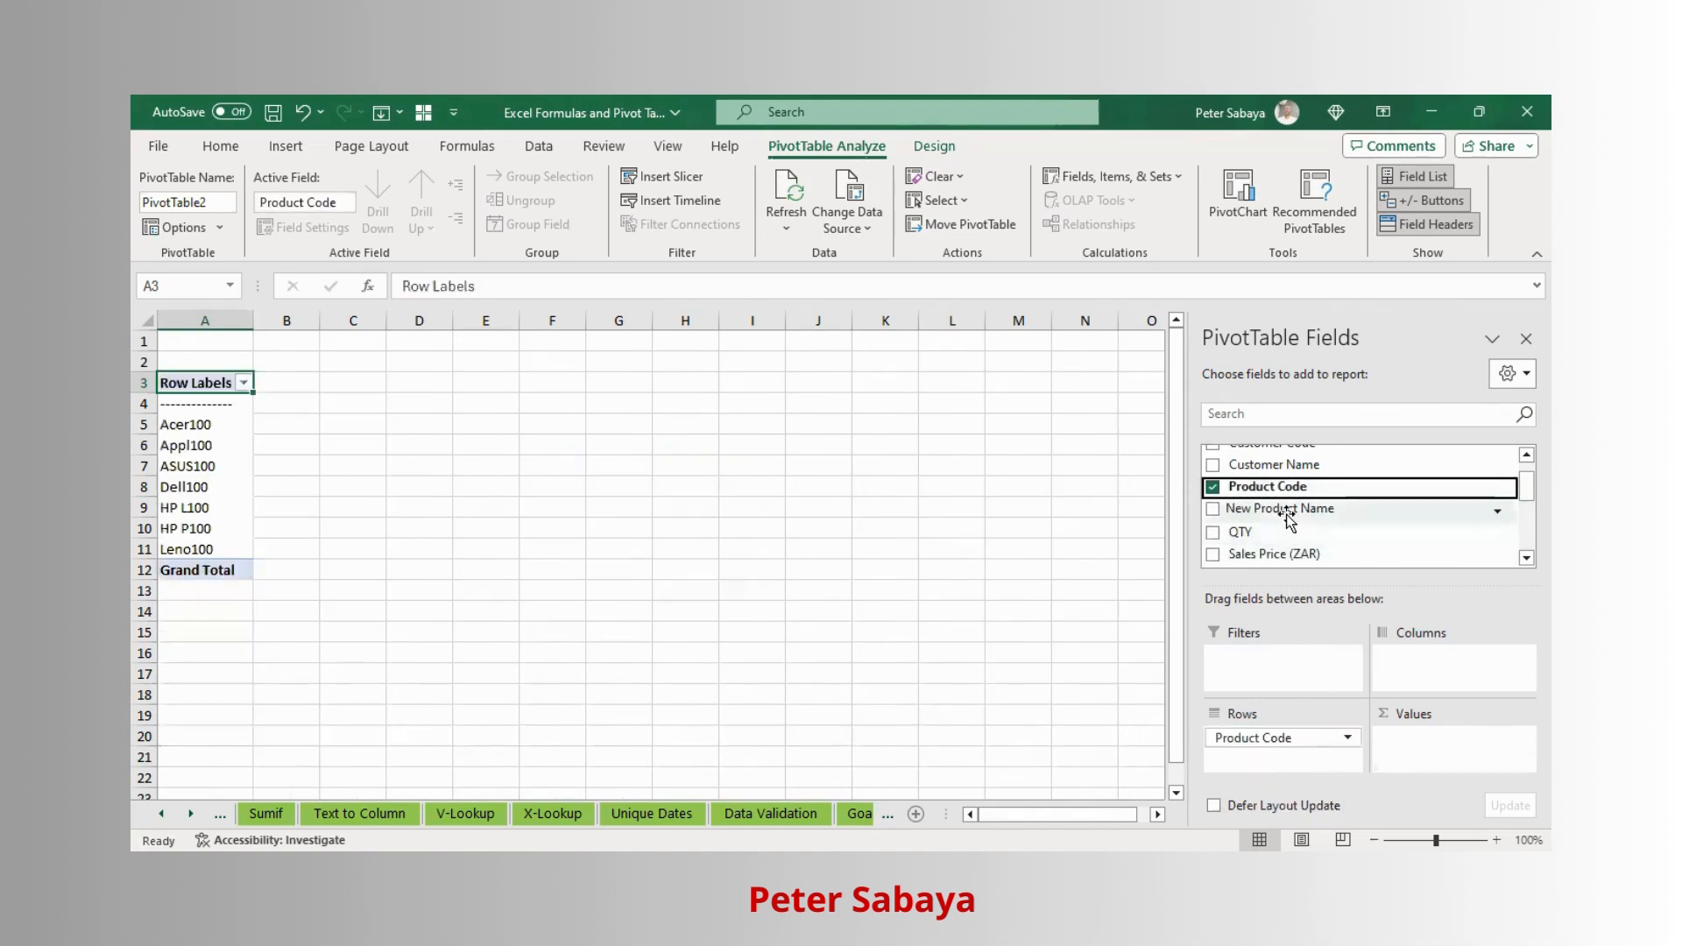
drag(1288, 517, 1313, 765)
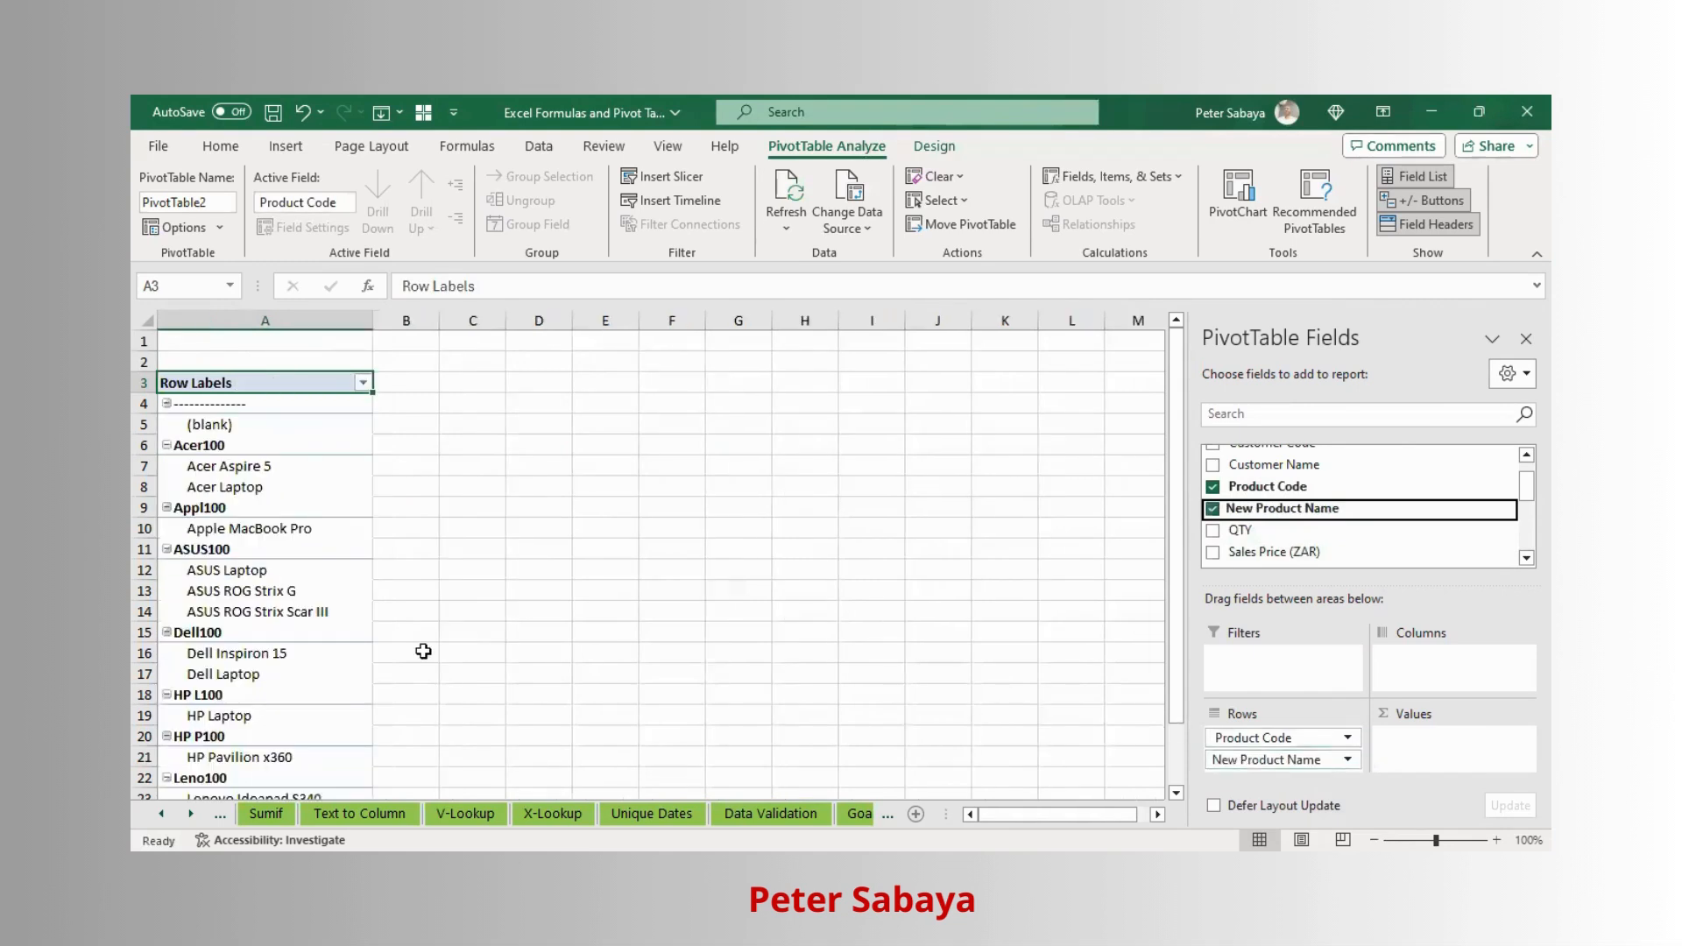
- Switch the pivot table to the classic PivotTable layout in its display options
click(208, 549)
click(210, 572)
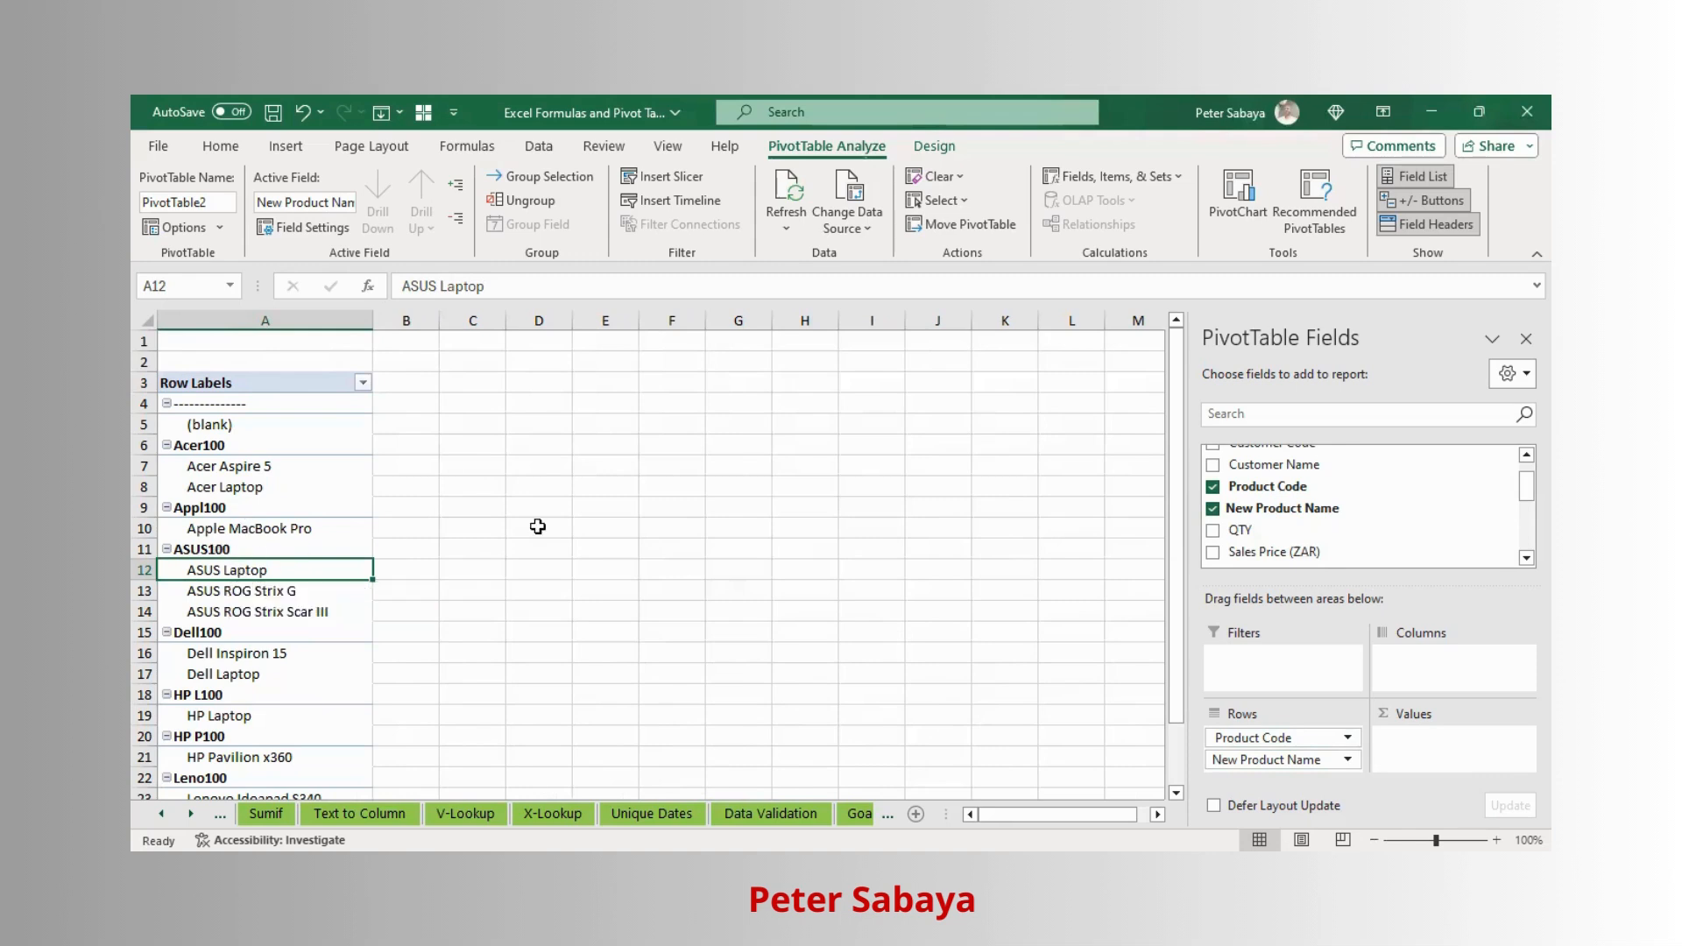
right_click(217, 570)
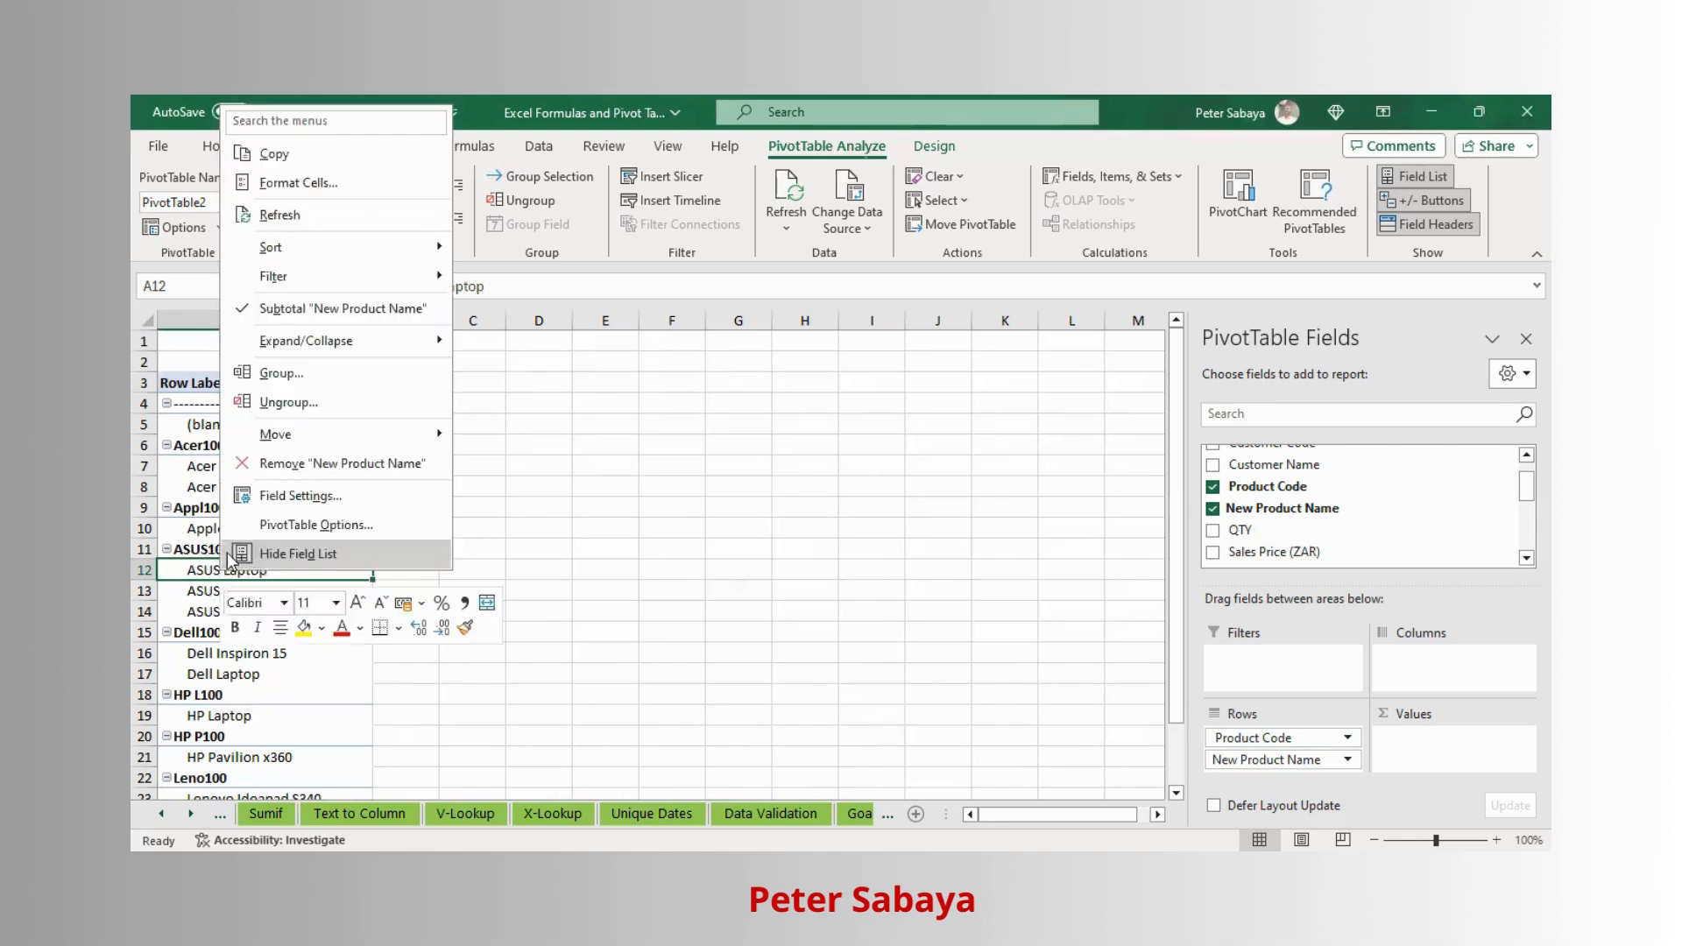
click(305, 525)
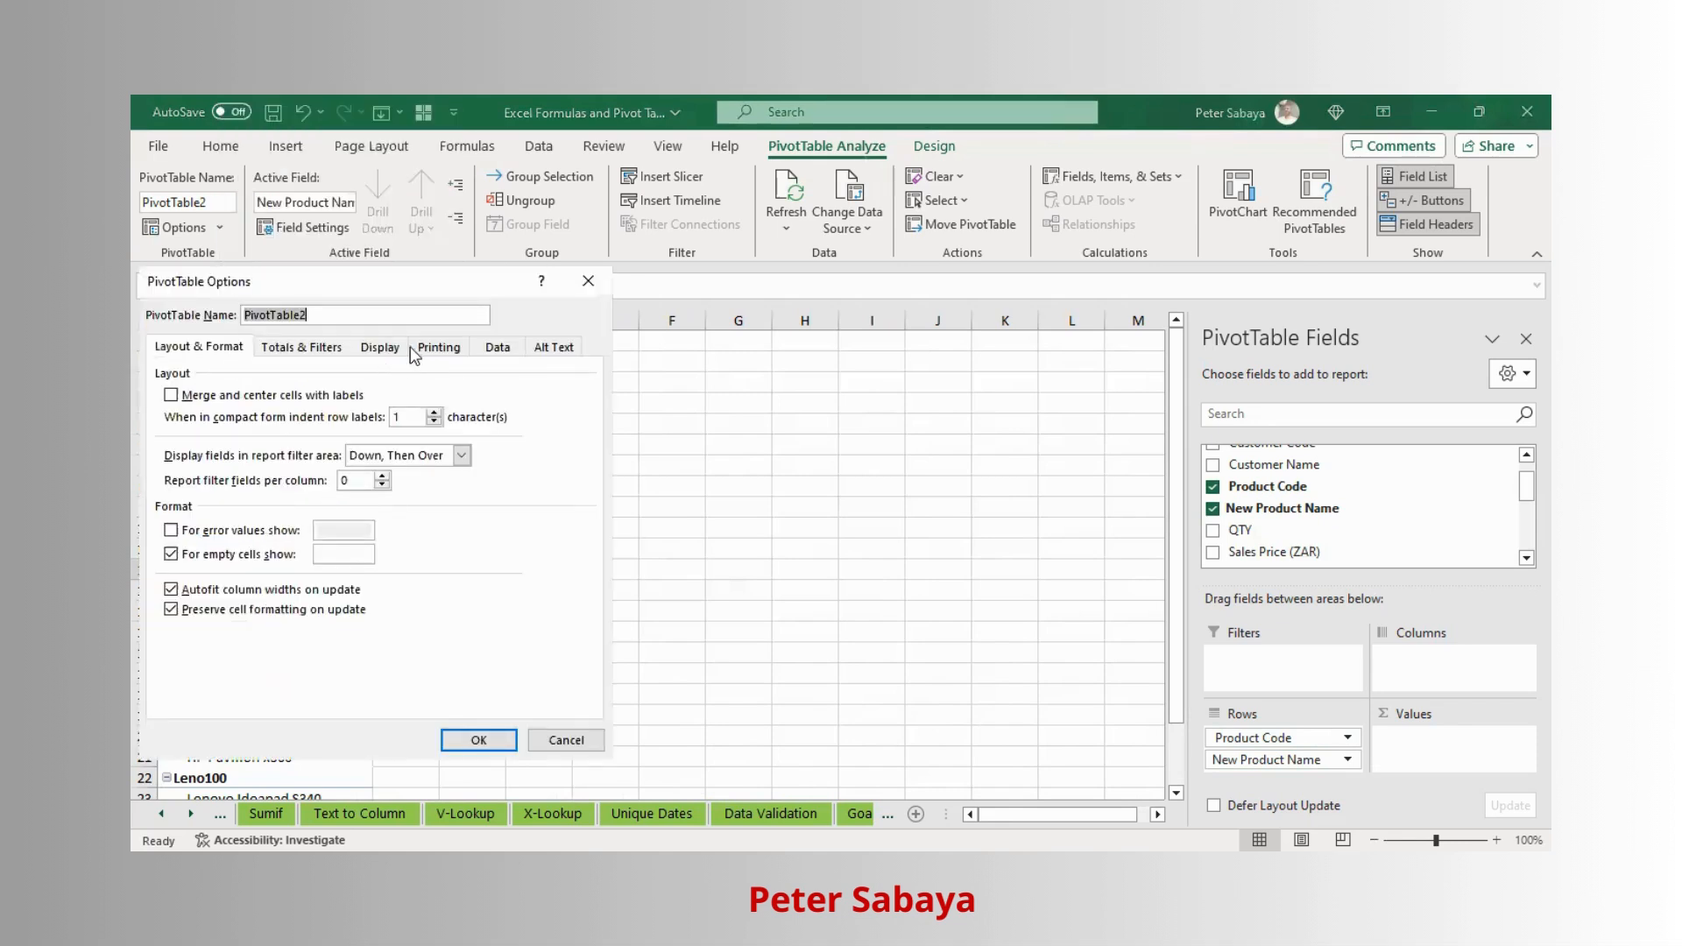
click(391, 347)
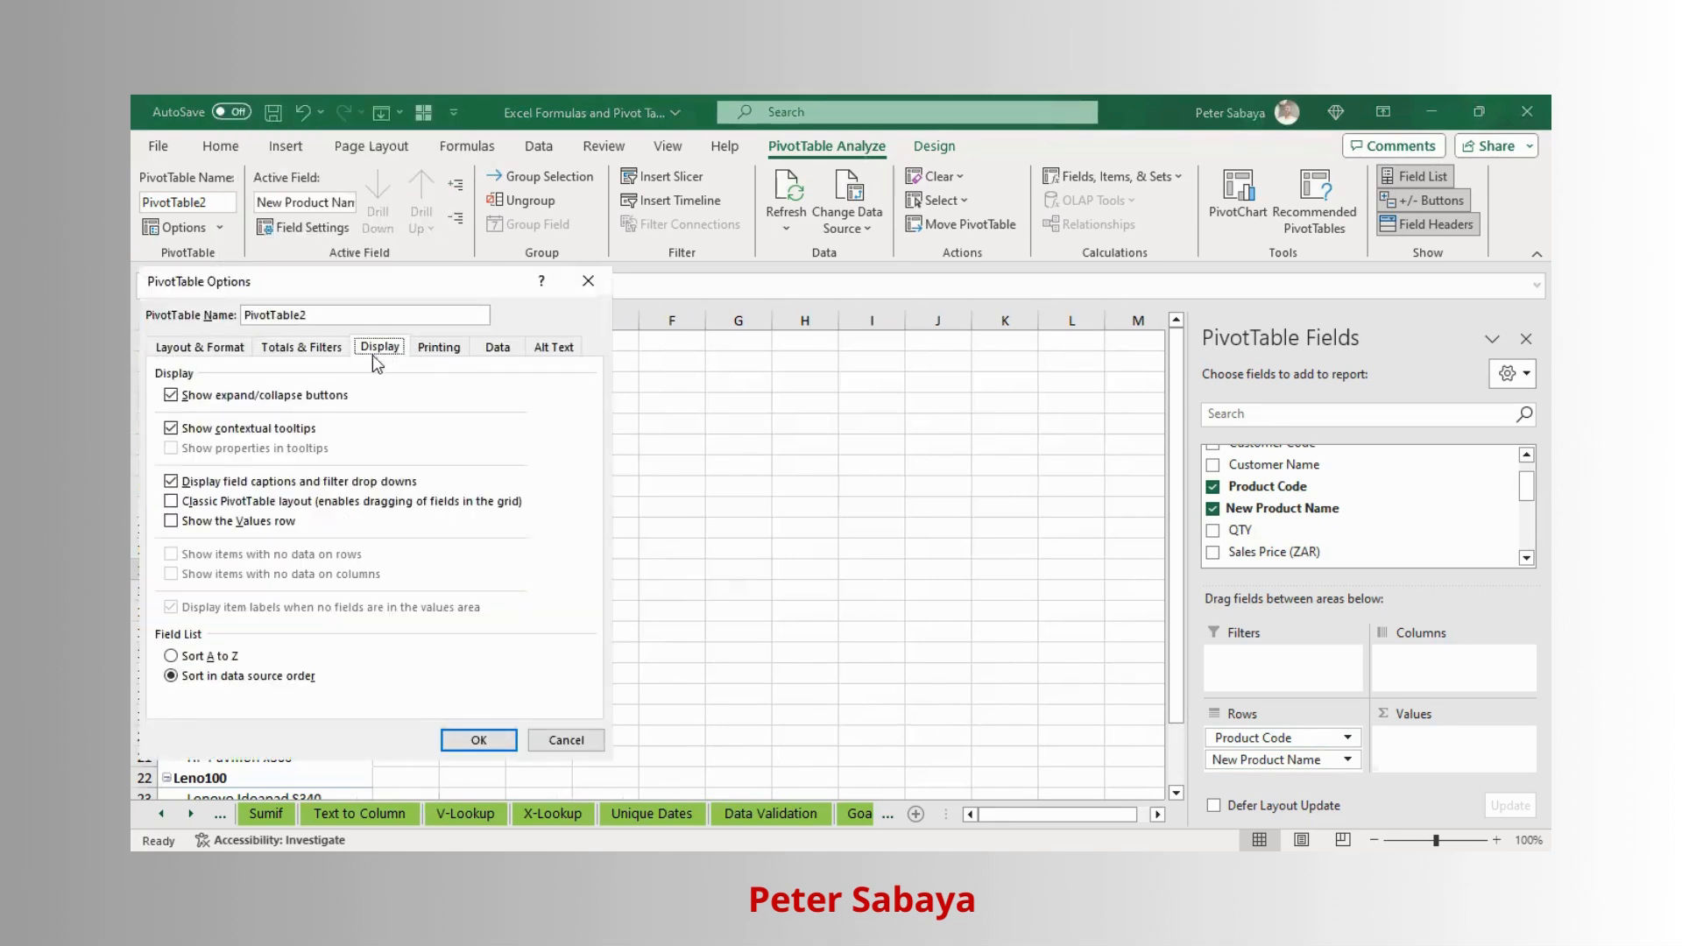
click(173, 501)
click(476, 741)
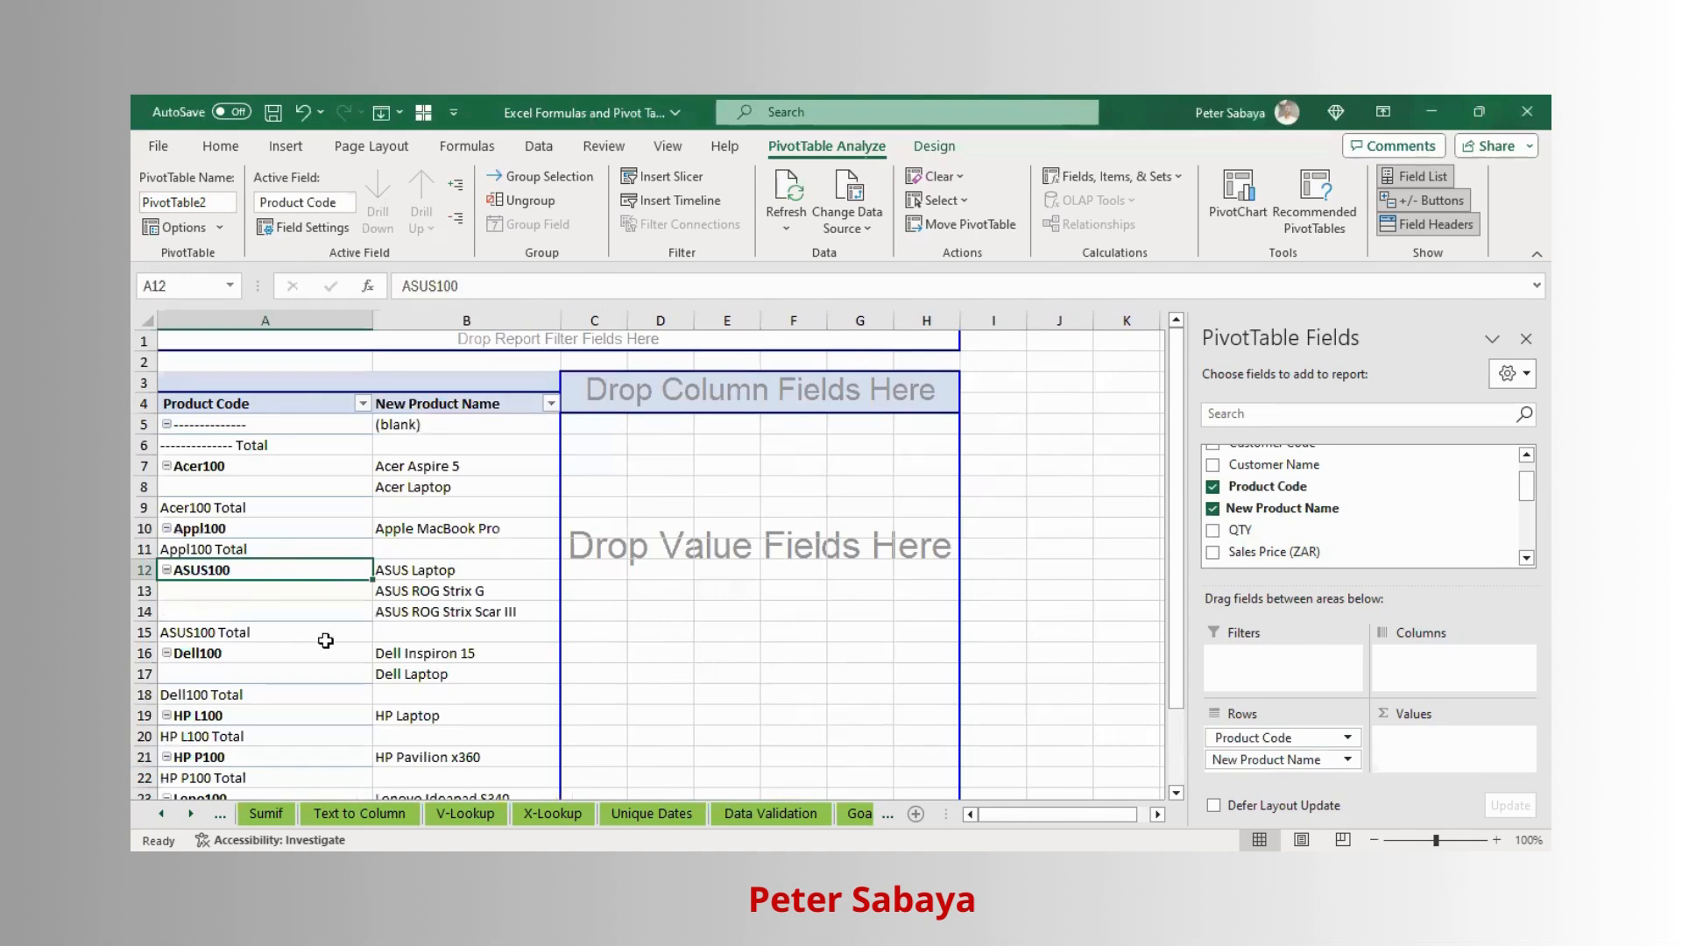
- Turn off the subtotals for the Product Code field
click(211, 632)
right_click(191, 641)
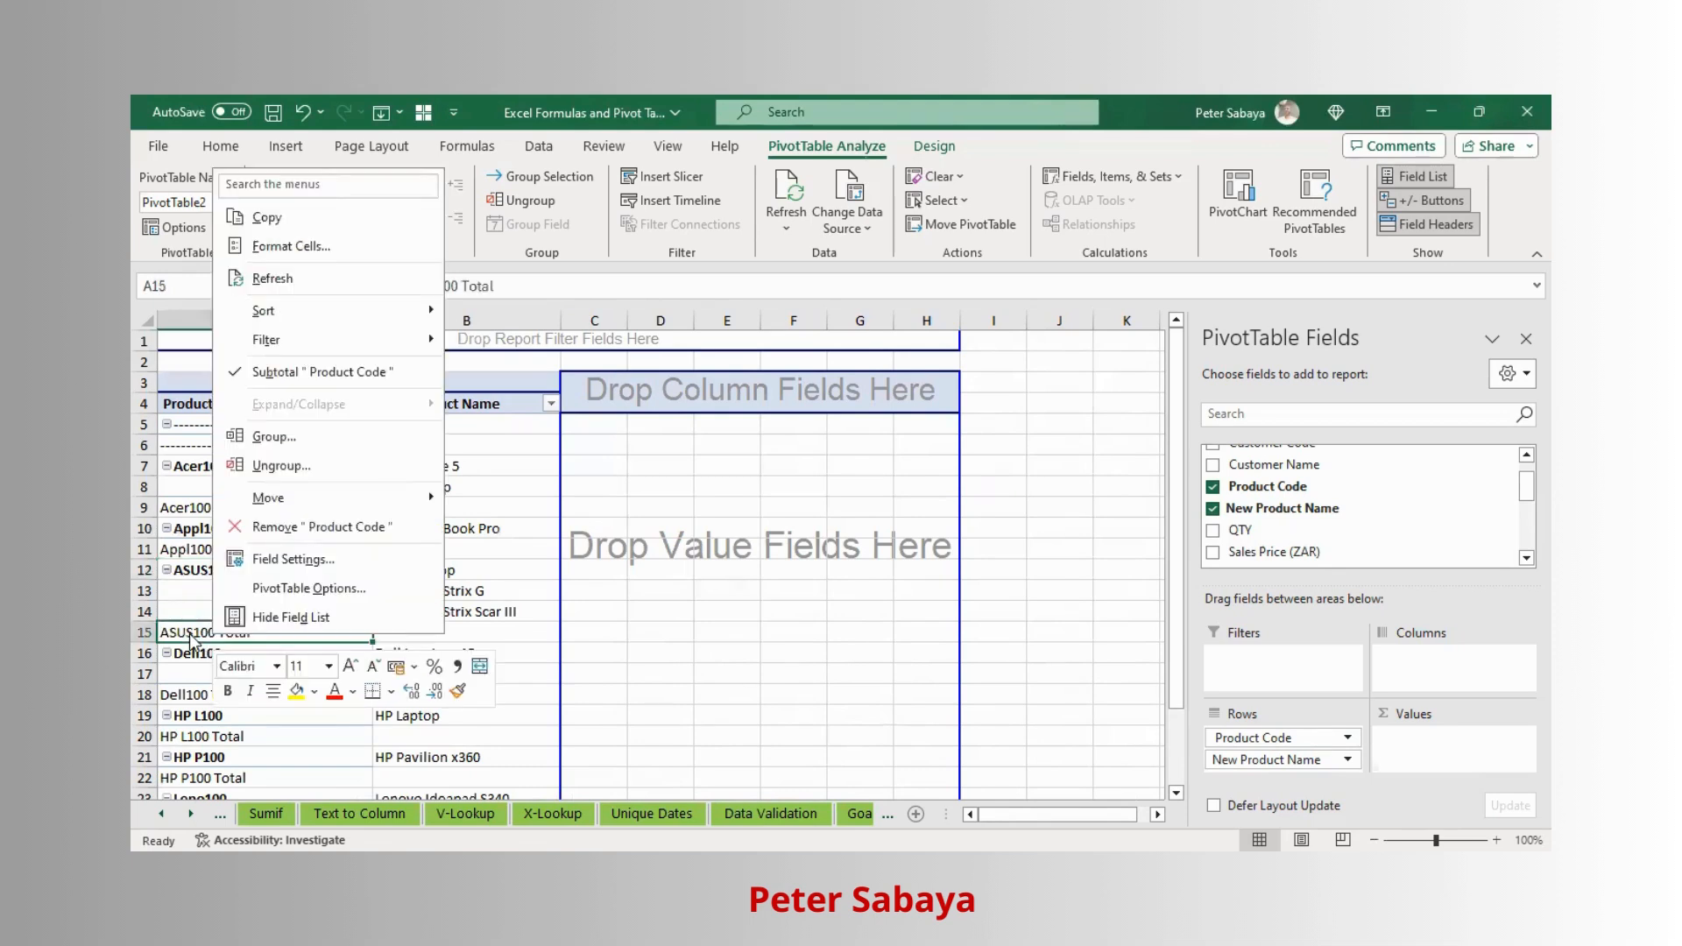
click(233, 372)
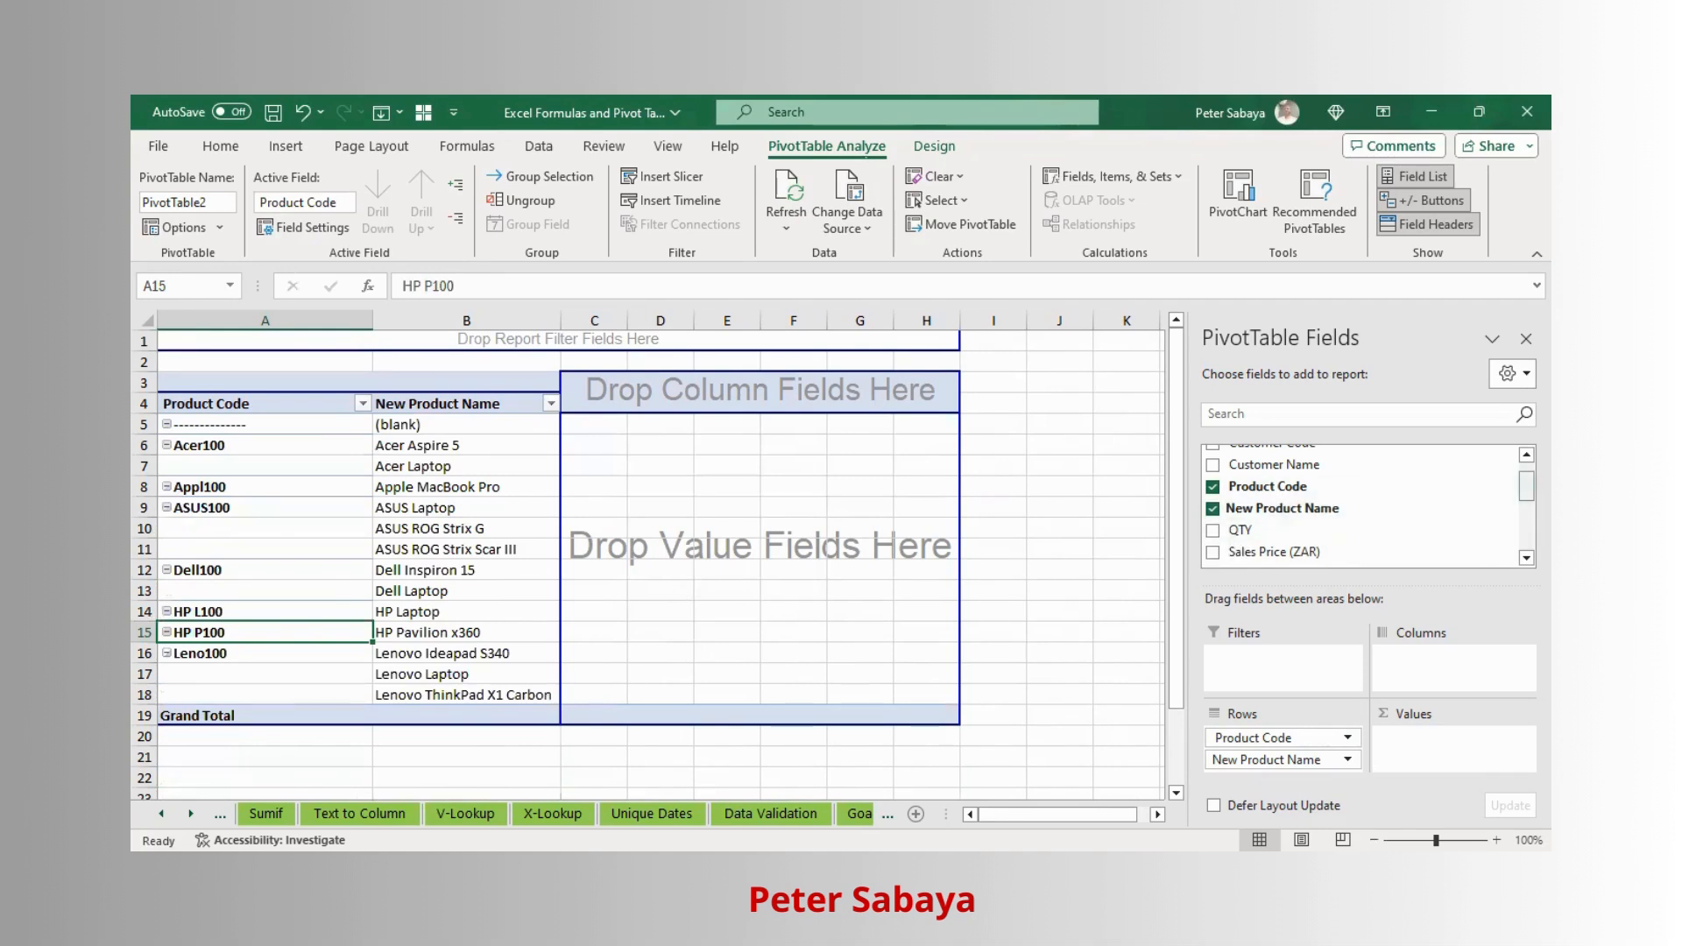
- Add Gross Profit to the pivot values and summarise it by Sum instead of Count
drag(1526, 486, 1525, 510)
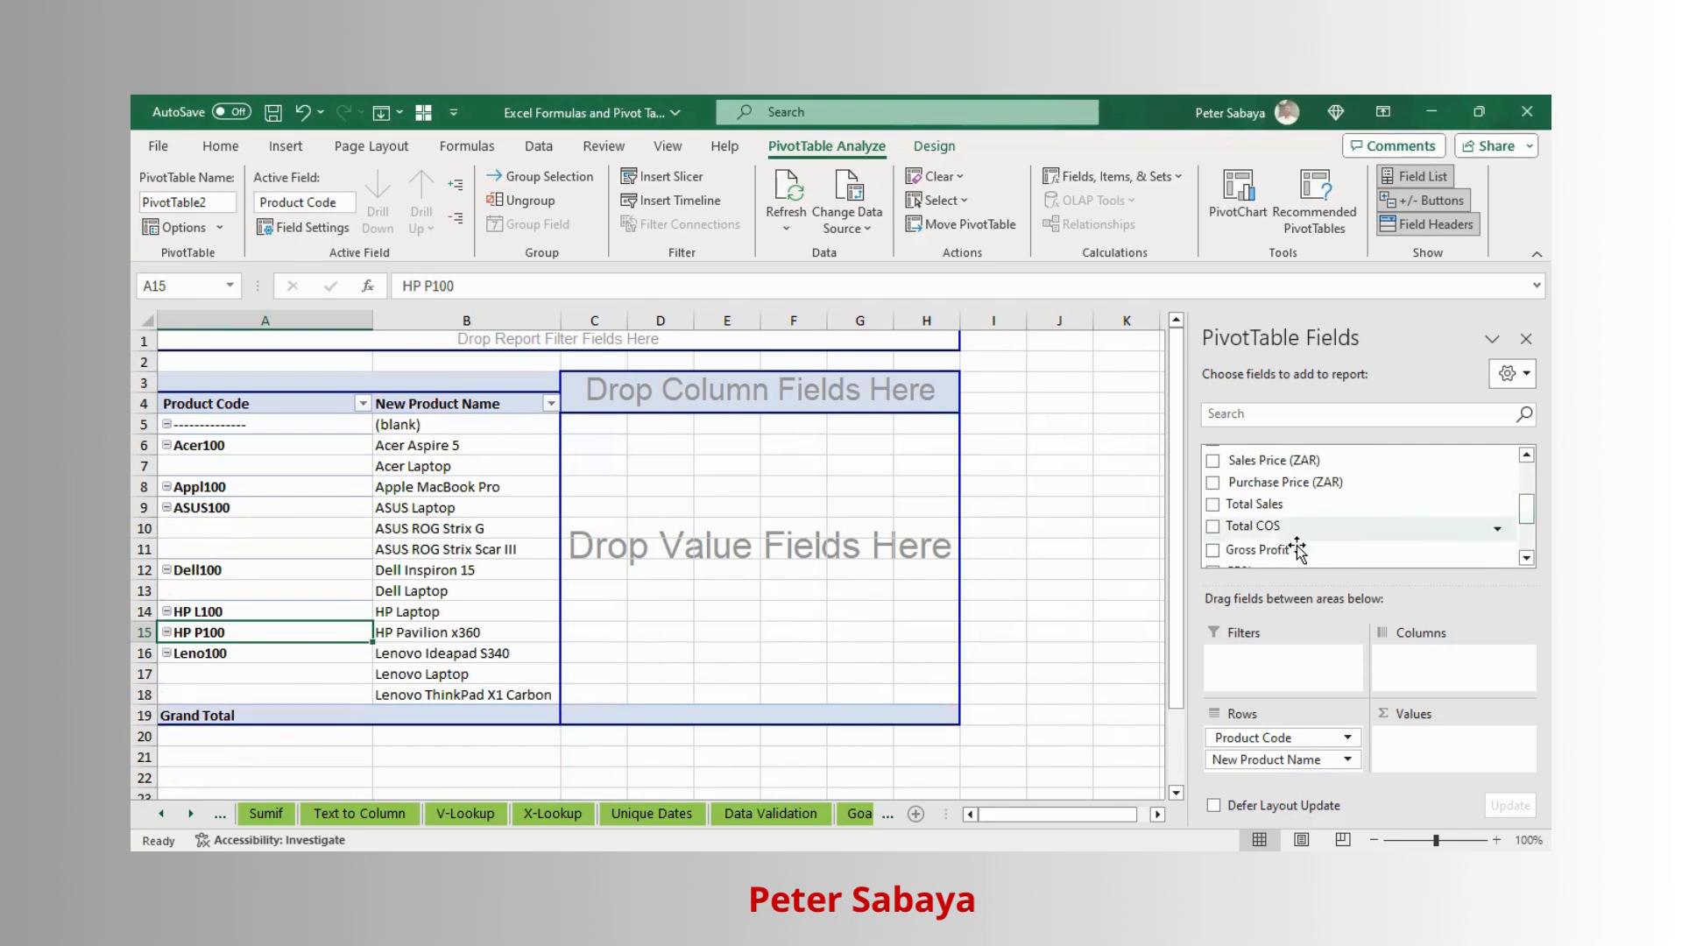
drag(1272, 557, 1437, 752)
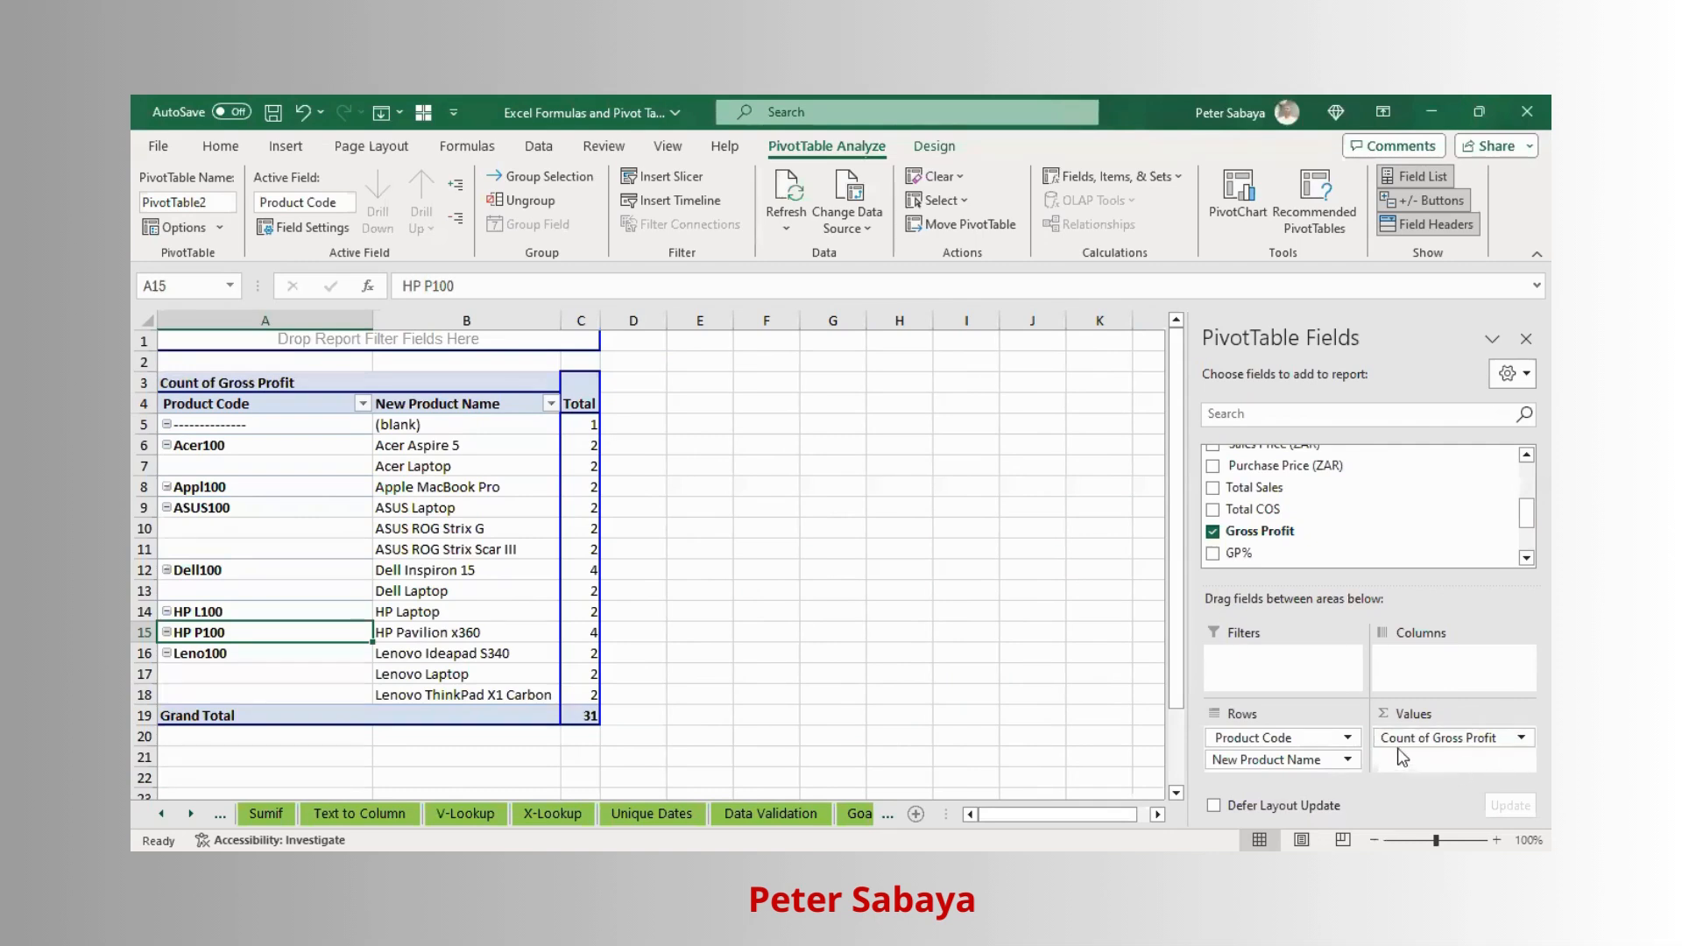
click(1463, 738)
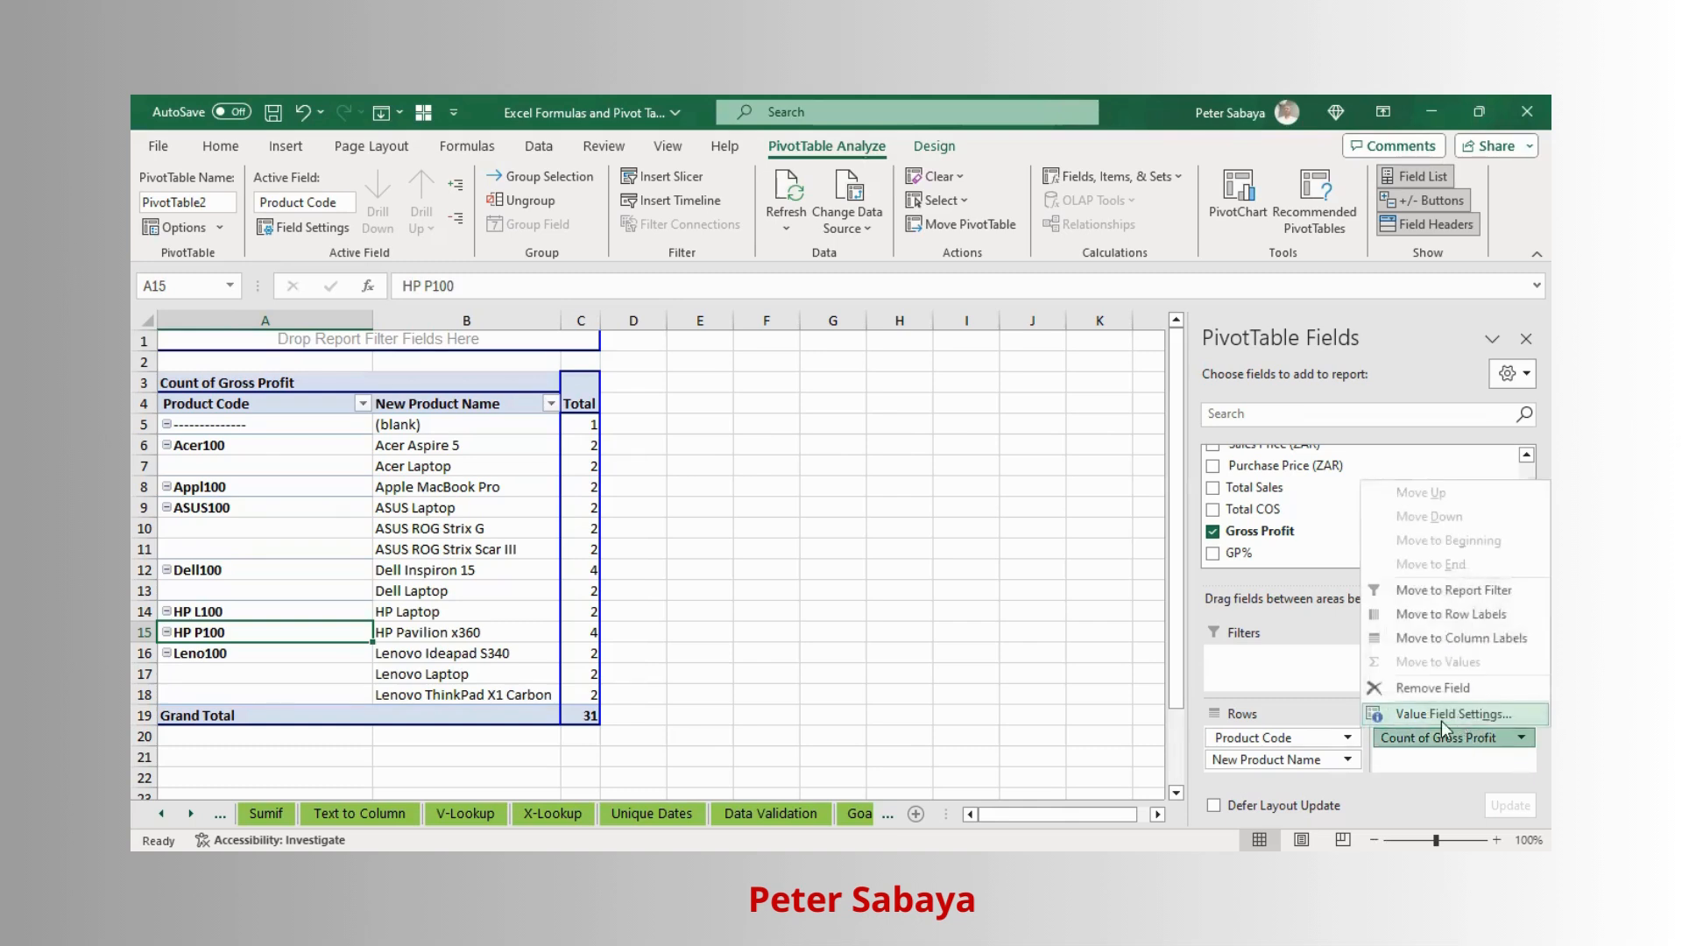
click(1454, 714)
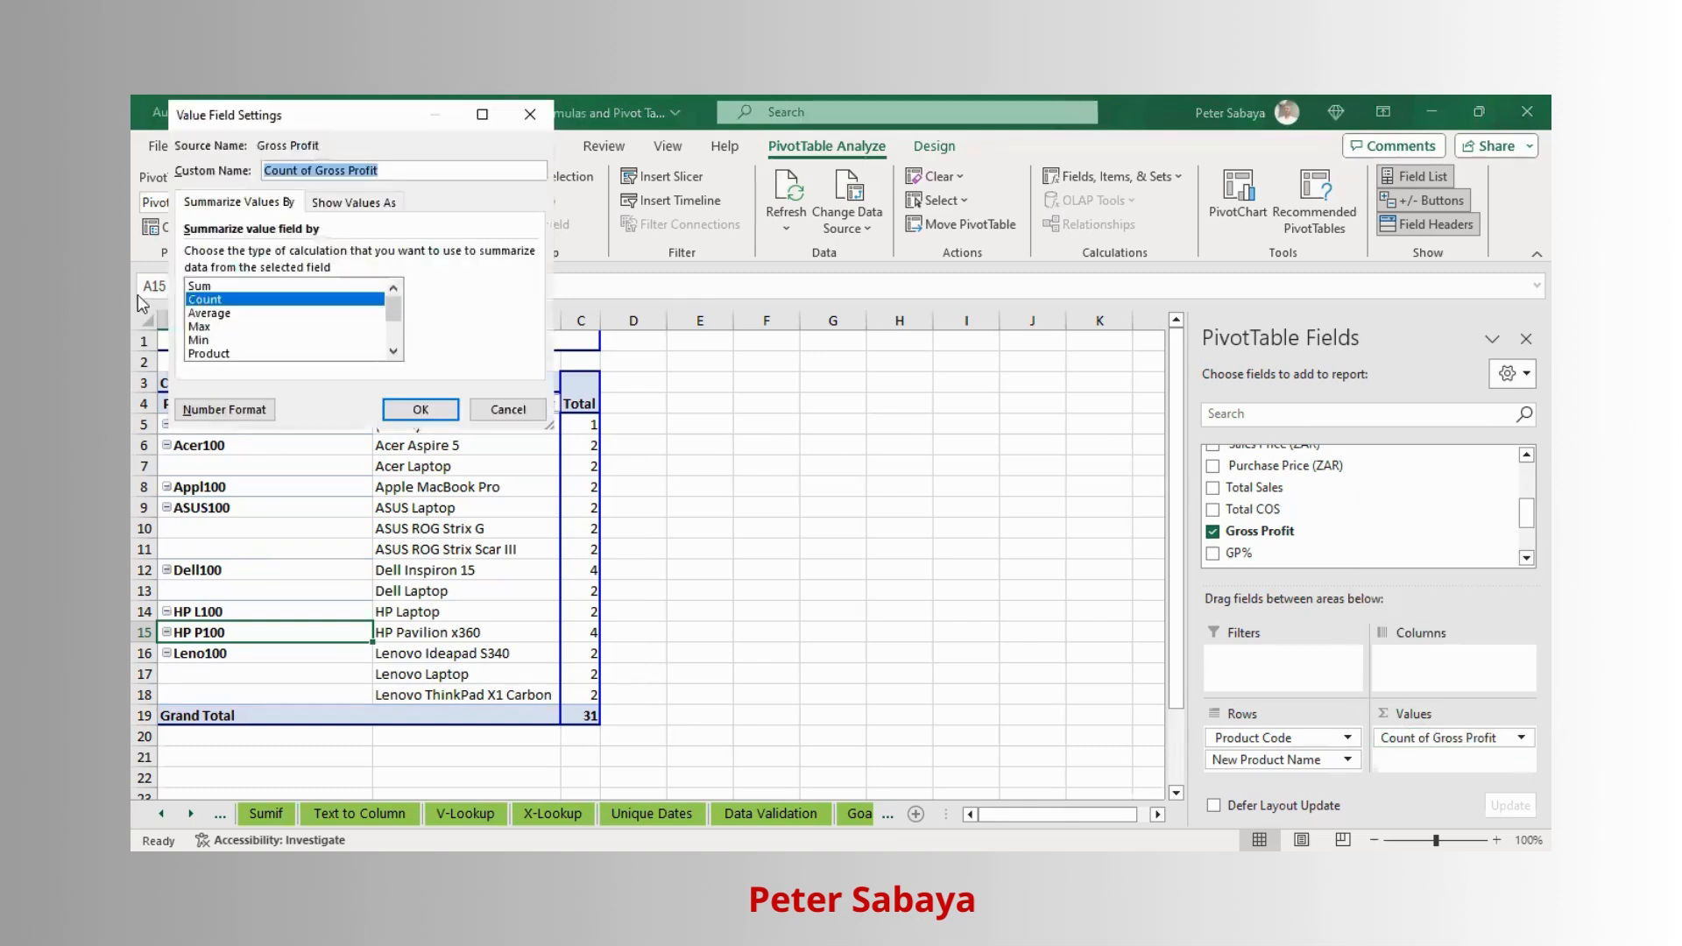
click(200, 286)
click(422, 409)
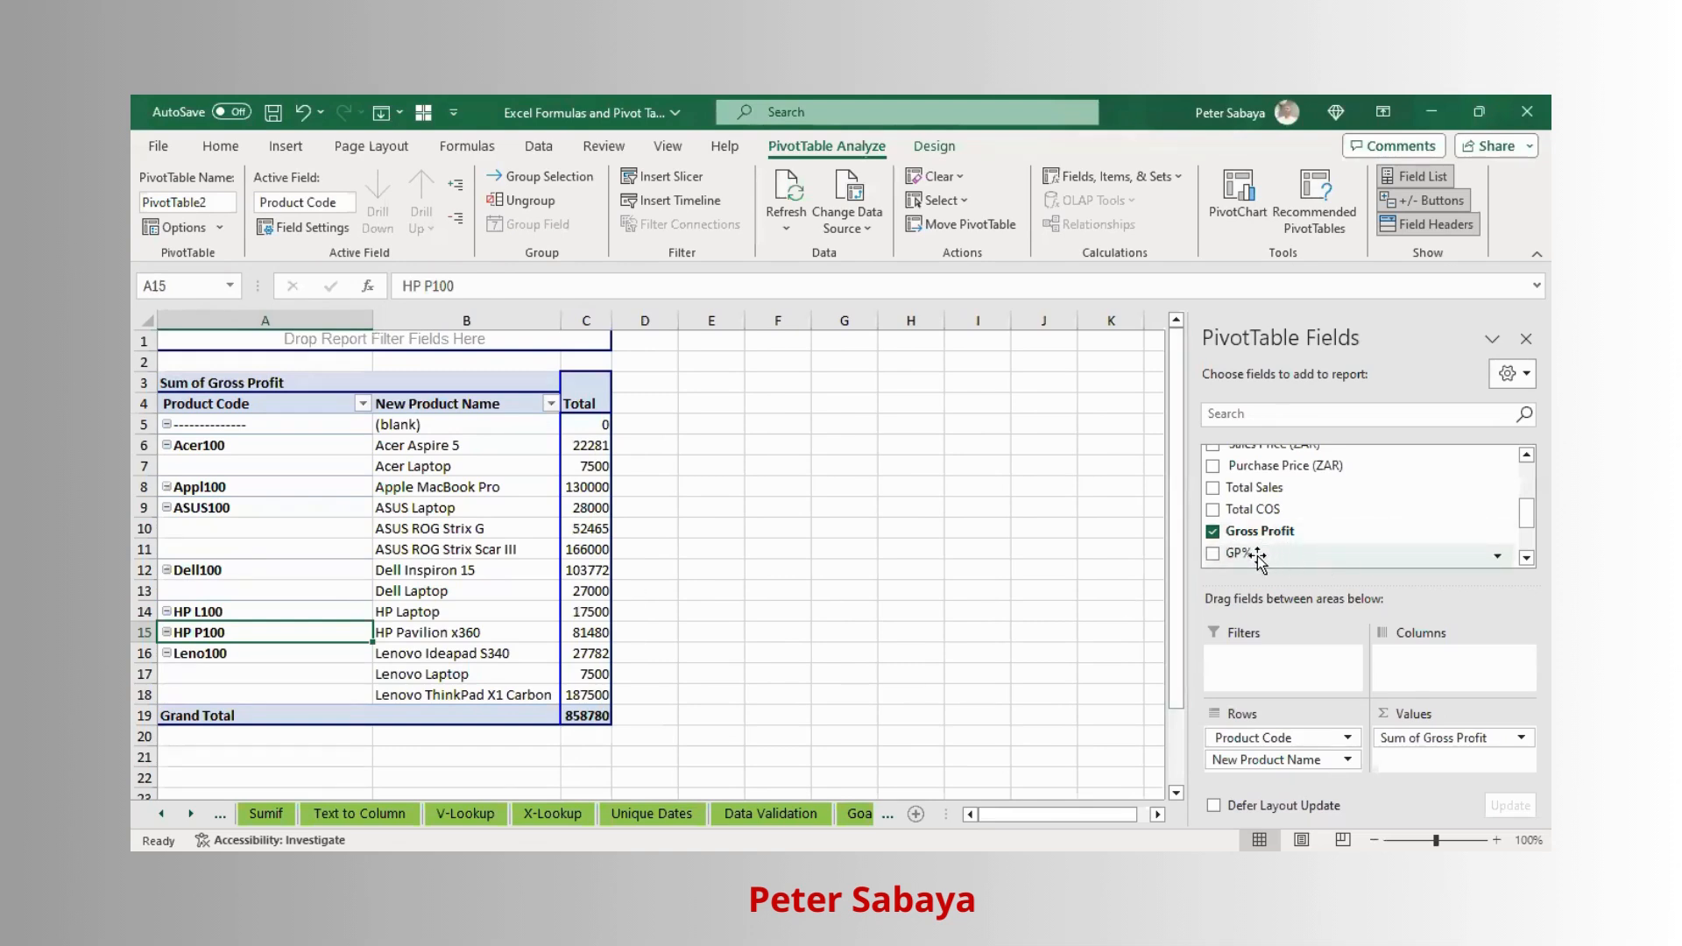
- Add GP% to the pivot values and summarise it by Sum
drag(1244, 557, 1429, 759)
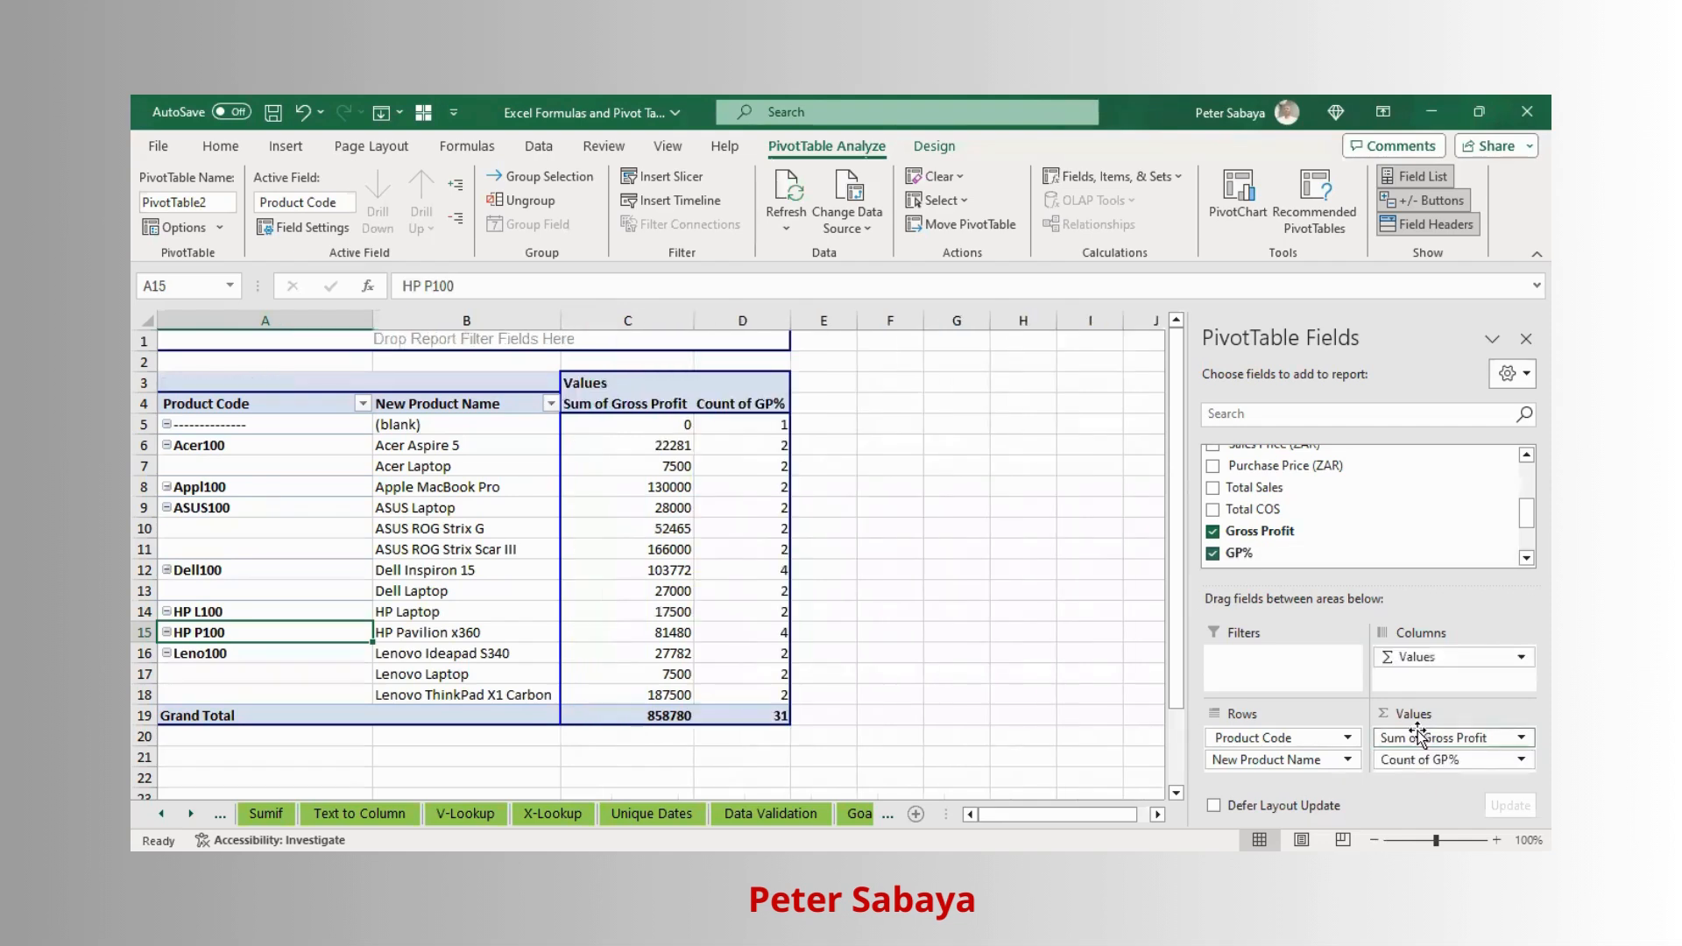
click(1471, 762)
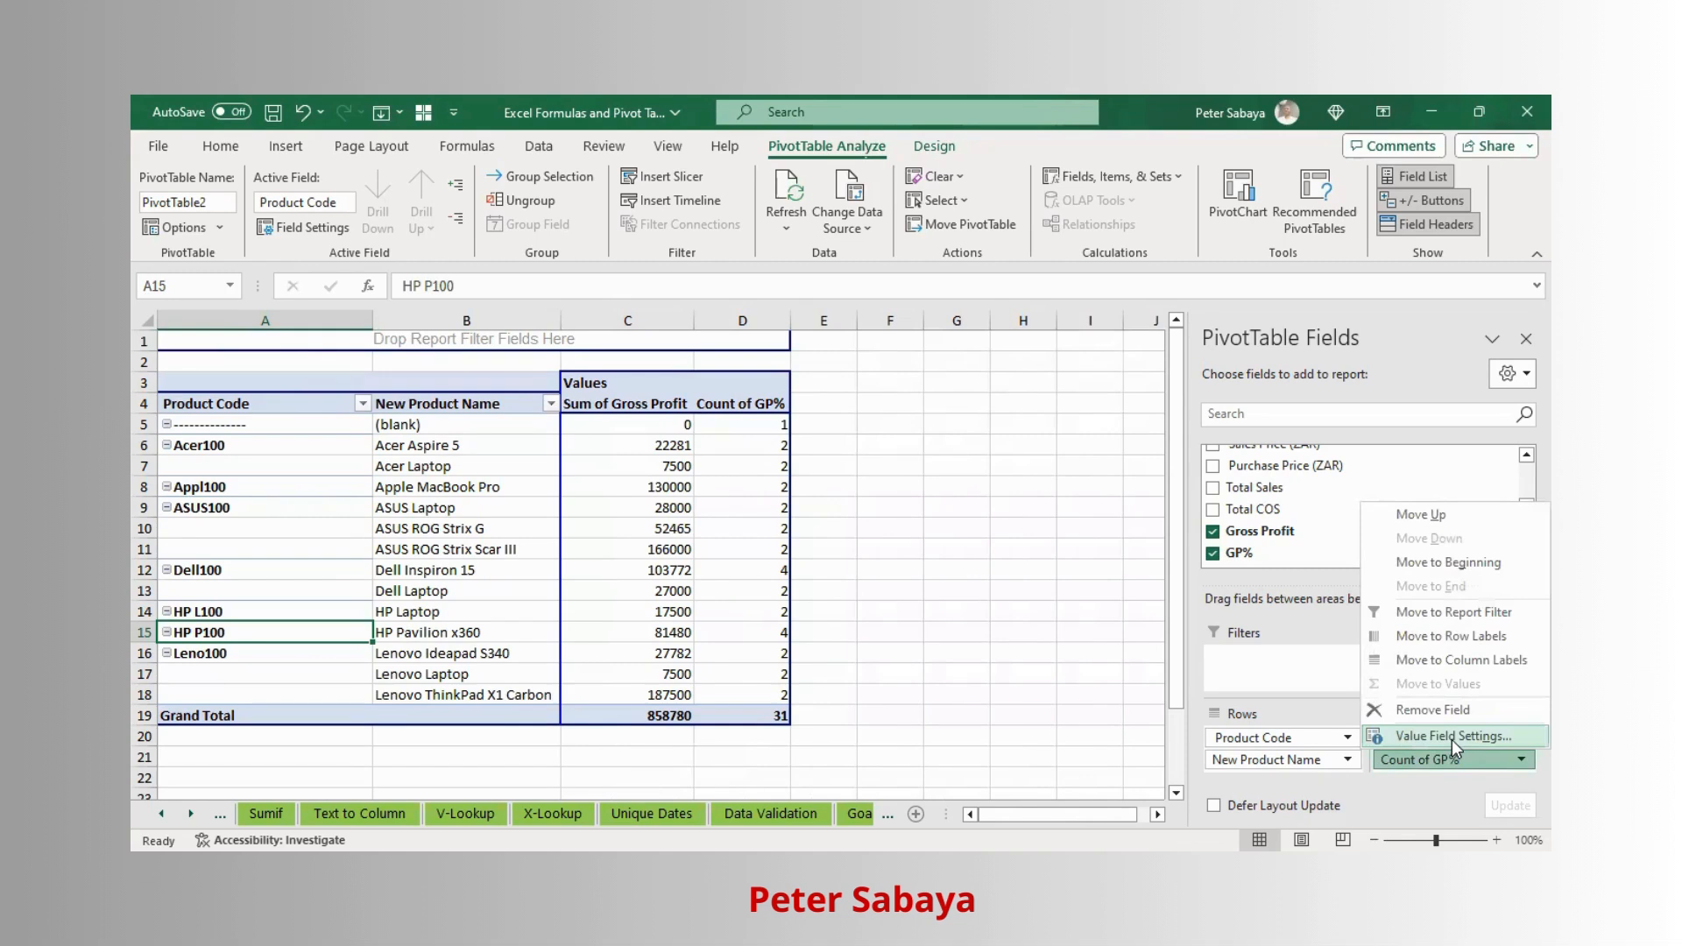
mouse_move(392, 301)
mouse_down()
mouse_move(396, 336)
mouse_move(393, 293)
mouse_up()
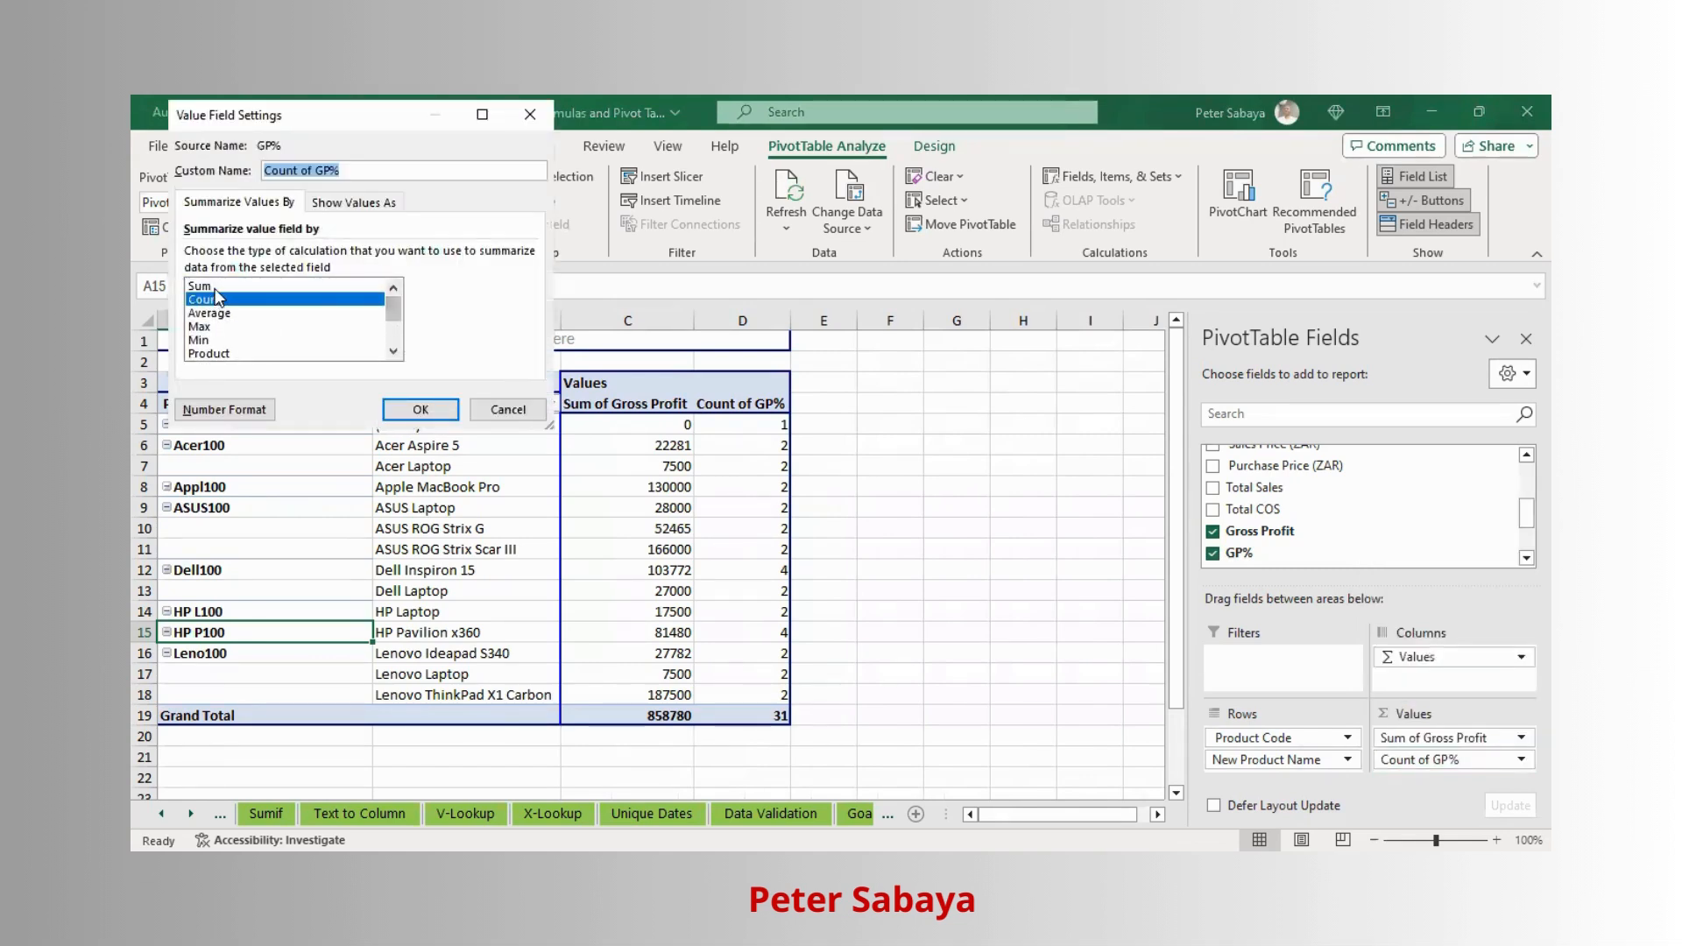
click(214, 287)
click(417, 406)
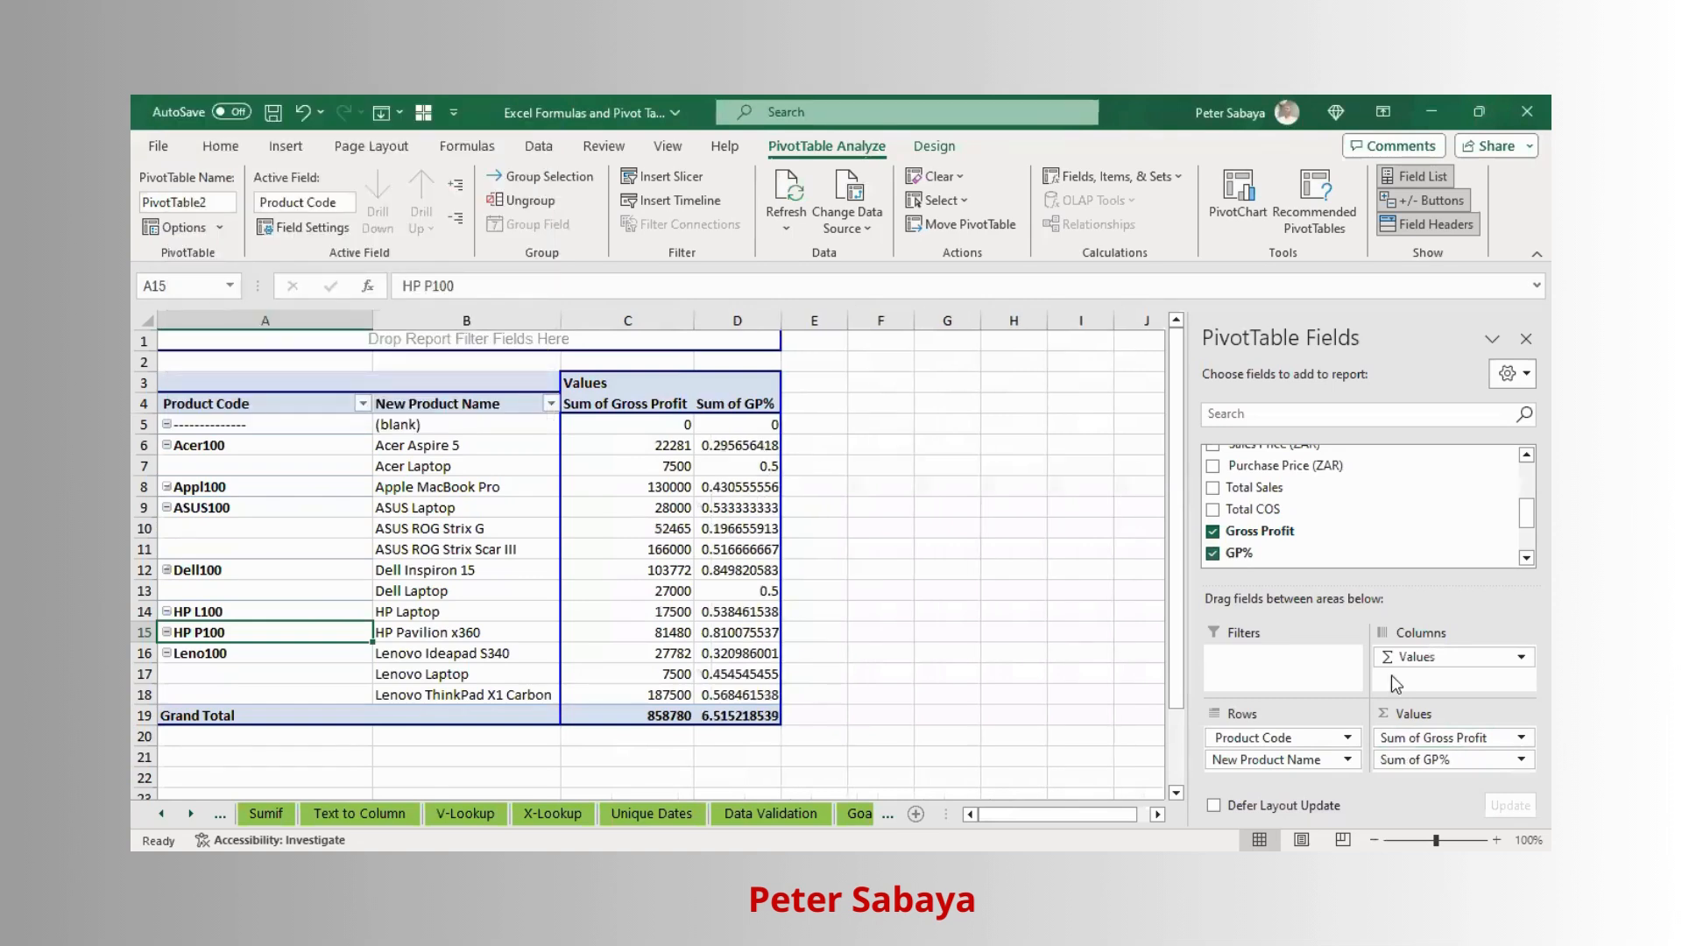
- Add the Year field to the pivot table filters
click(750, 655)
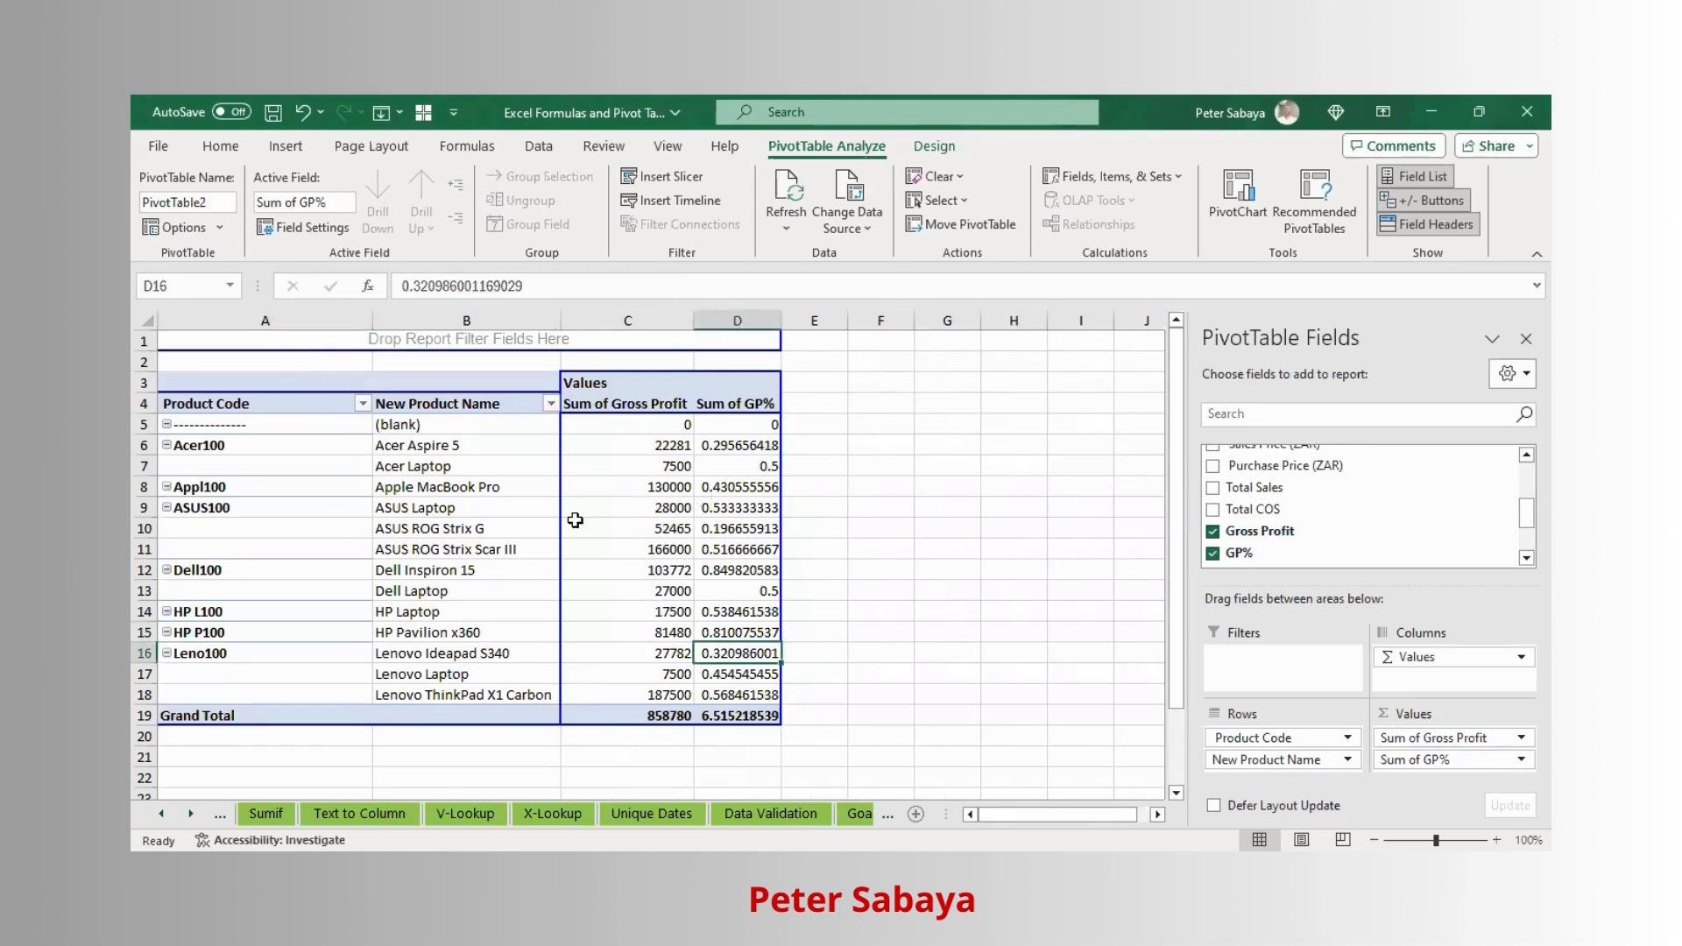
click(663, 594)
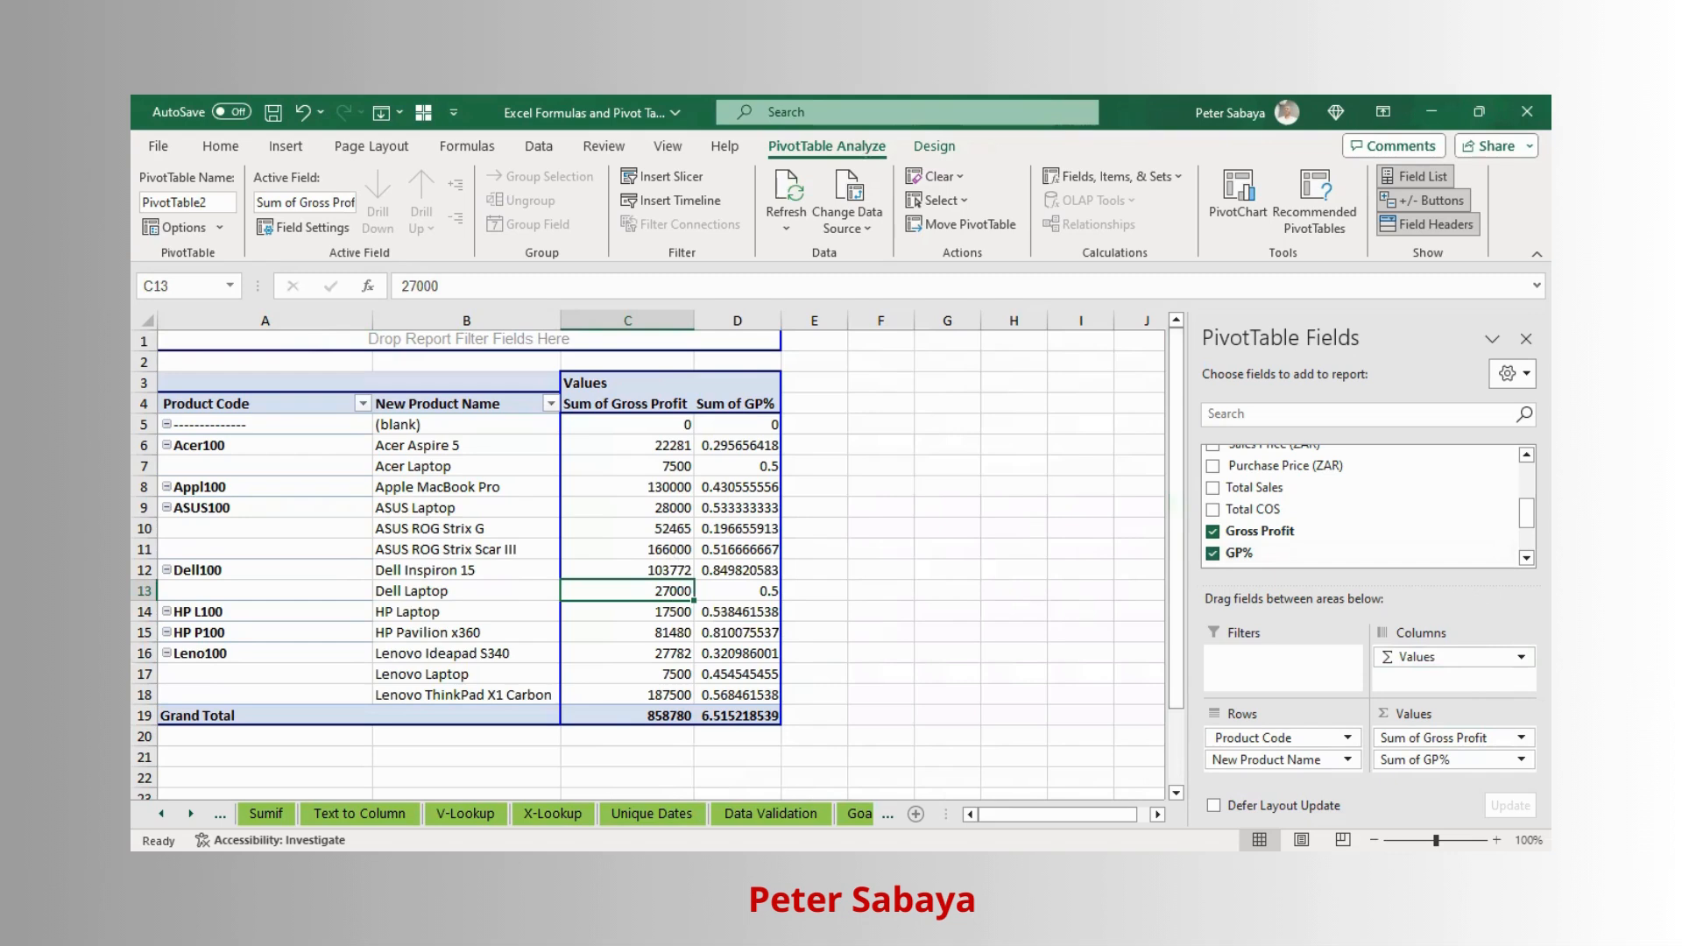
scroll(1362, 505, up, 3)
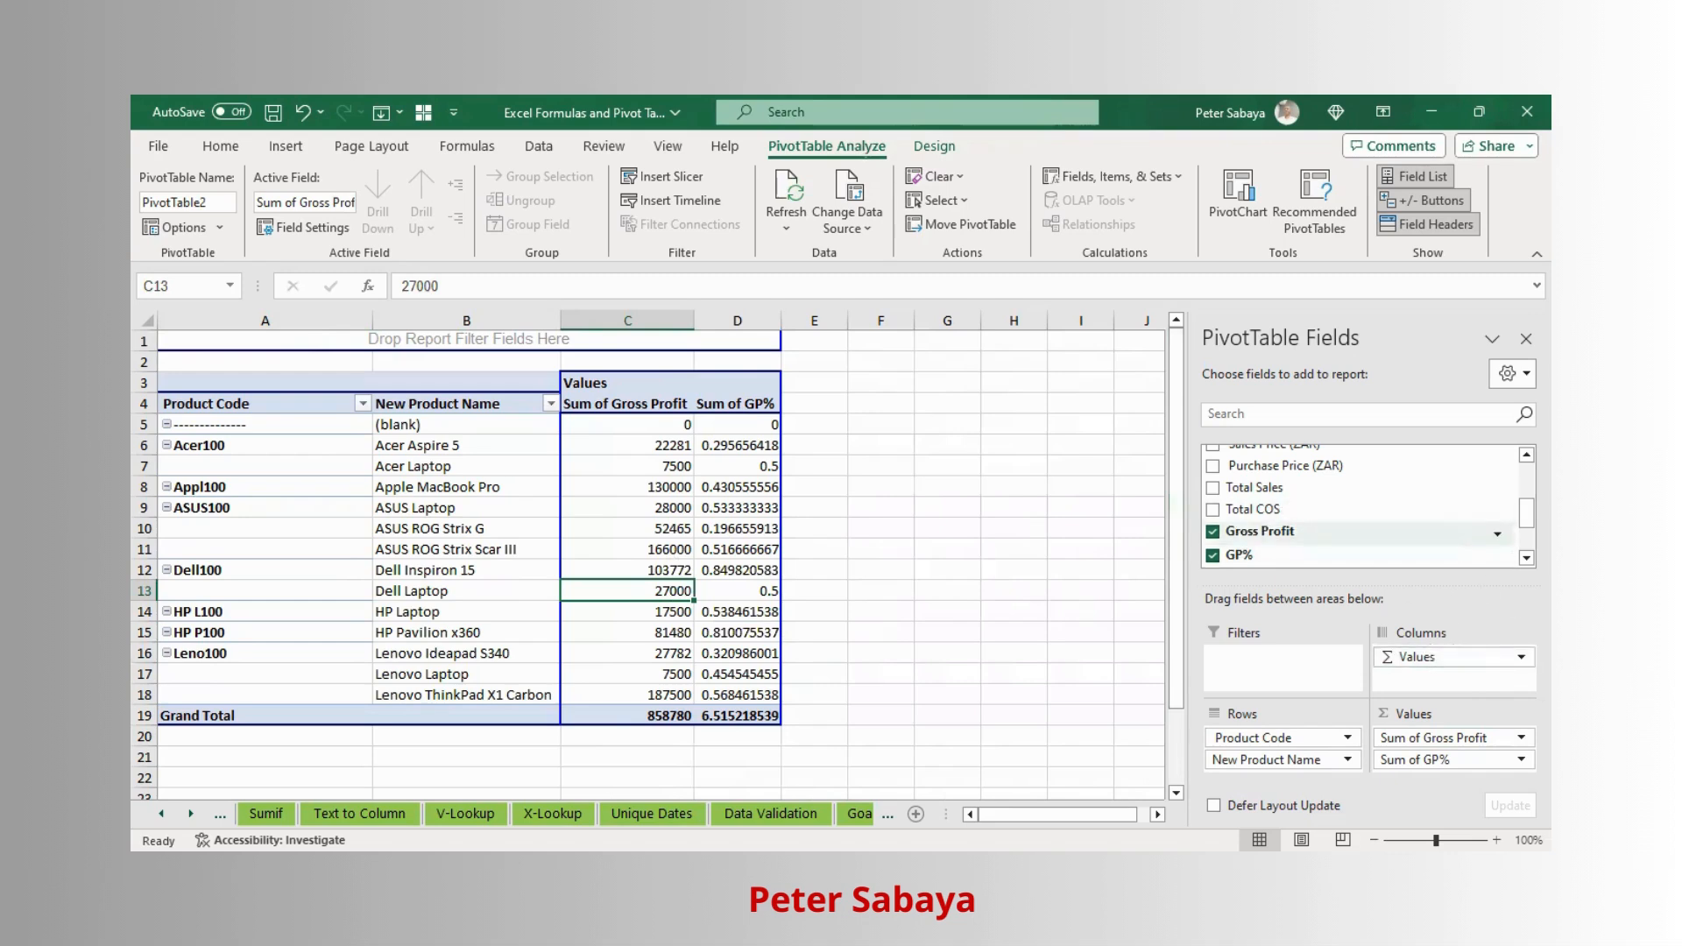
scroll(1362, 506, down, 5)
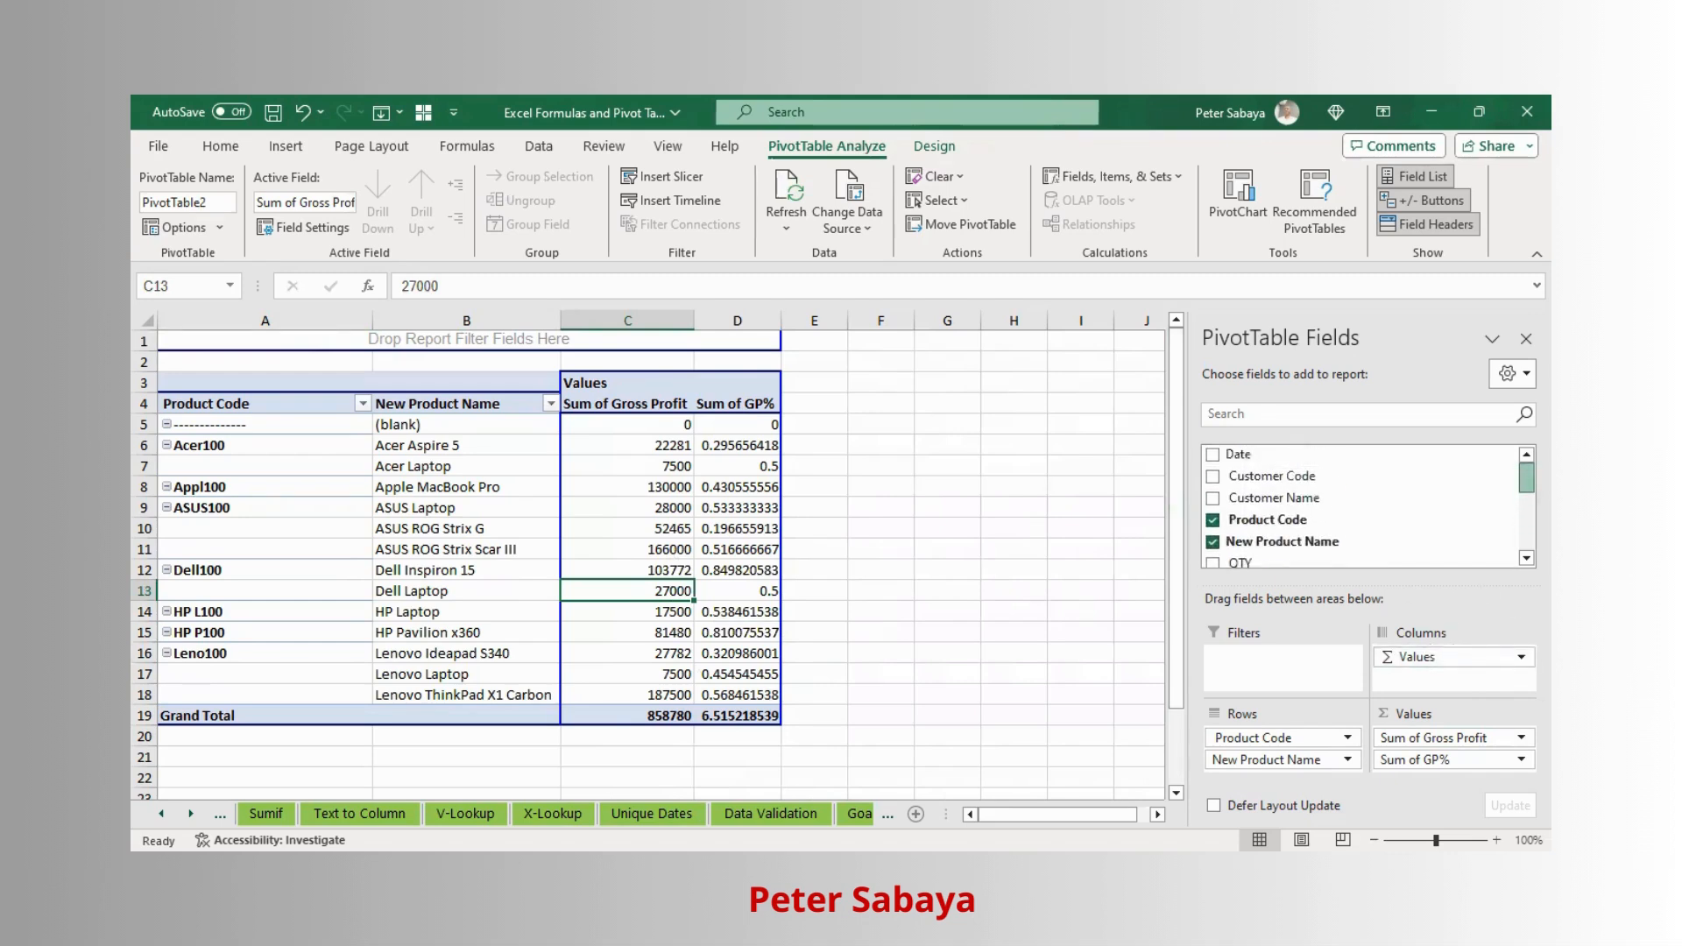
scroll(1362, 505, up, 1)
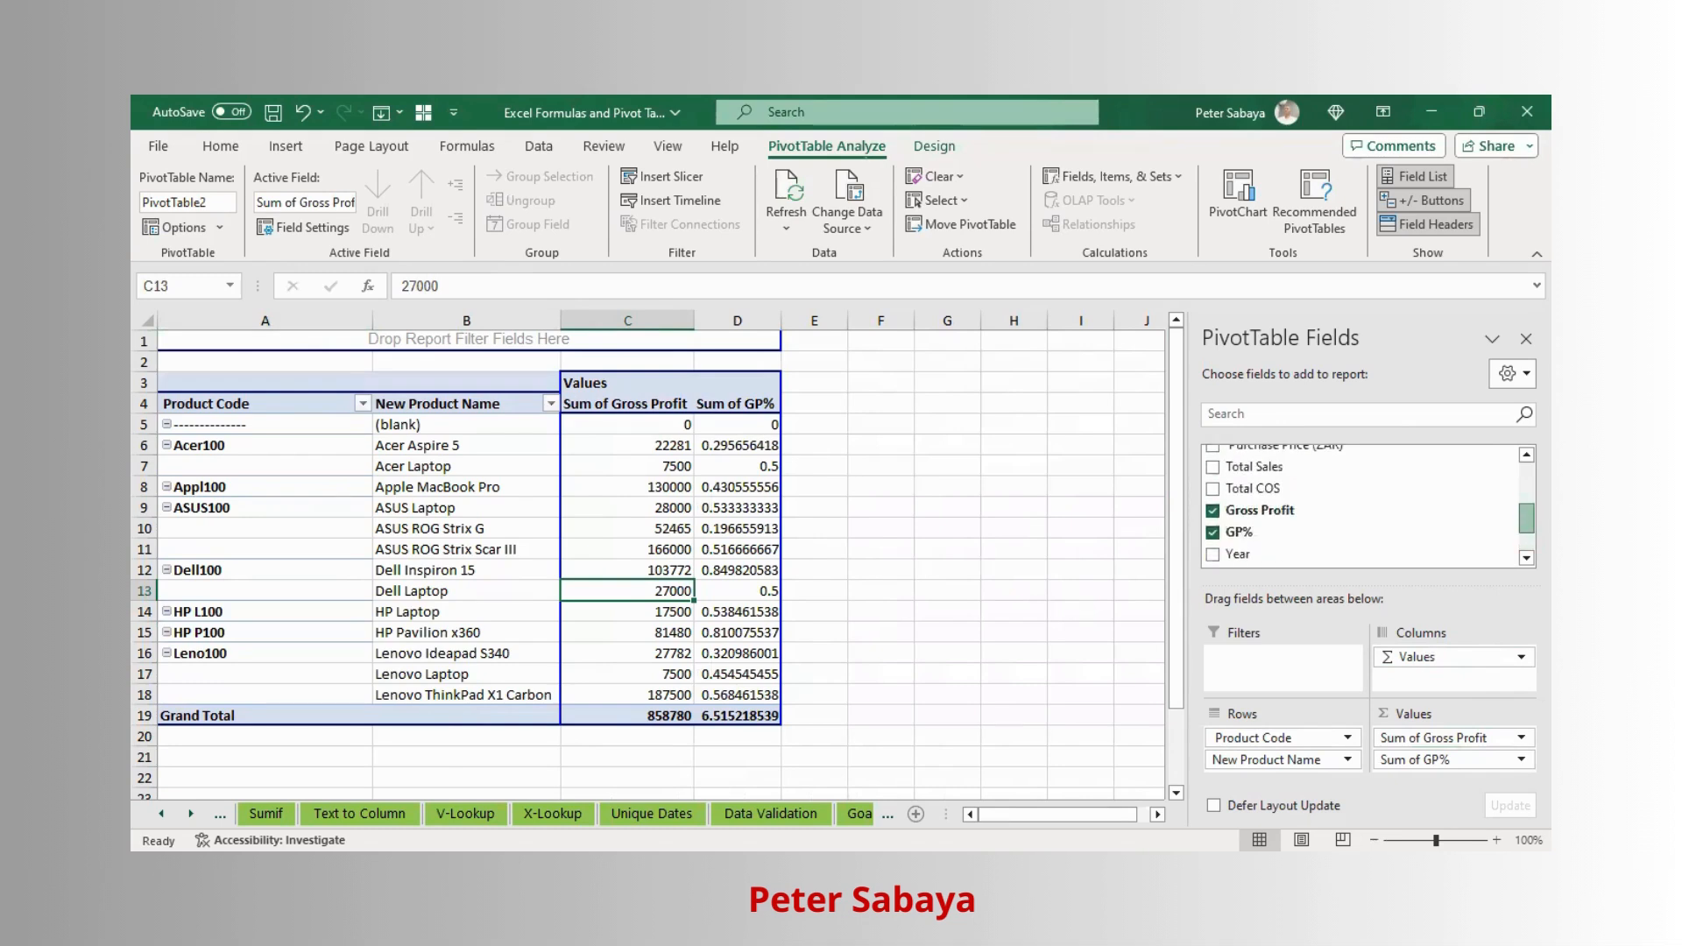
scroll(1362, 505, down, 1)
drag(1239, 487, 1266, 670)
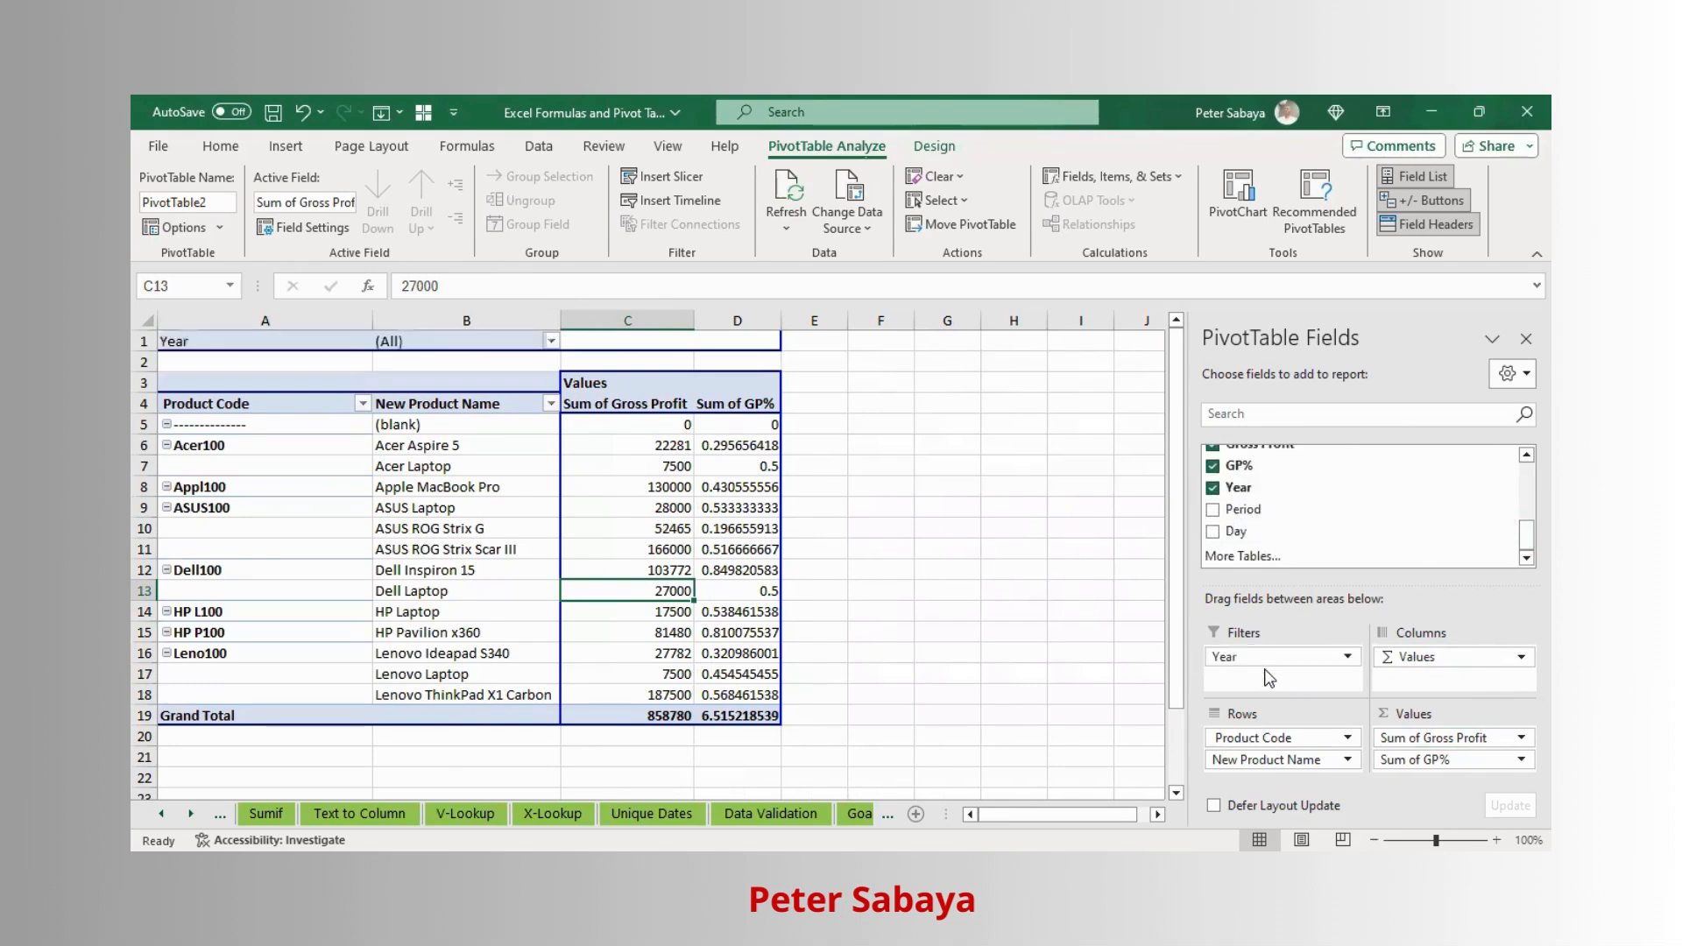
- Place the Period field in the columns and move Year from the filters into the columns as well
drag(1262, 519, 1489, 657)
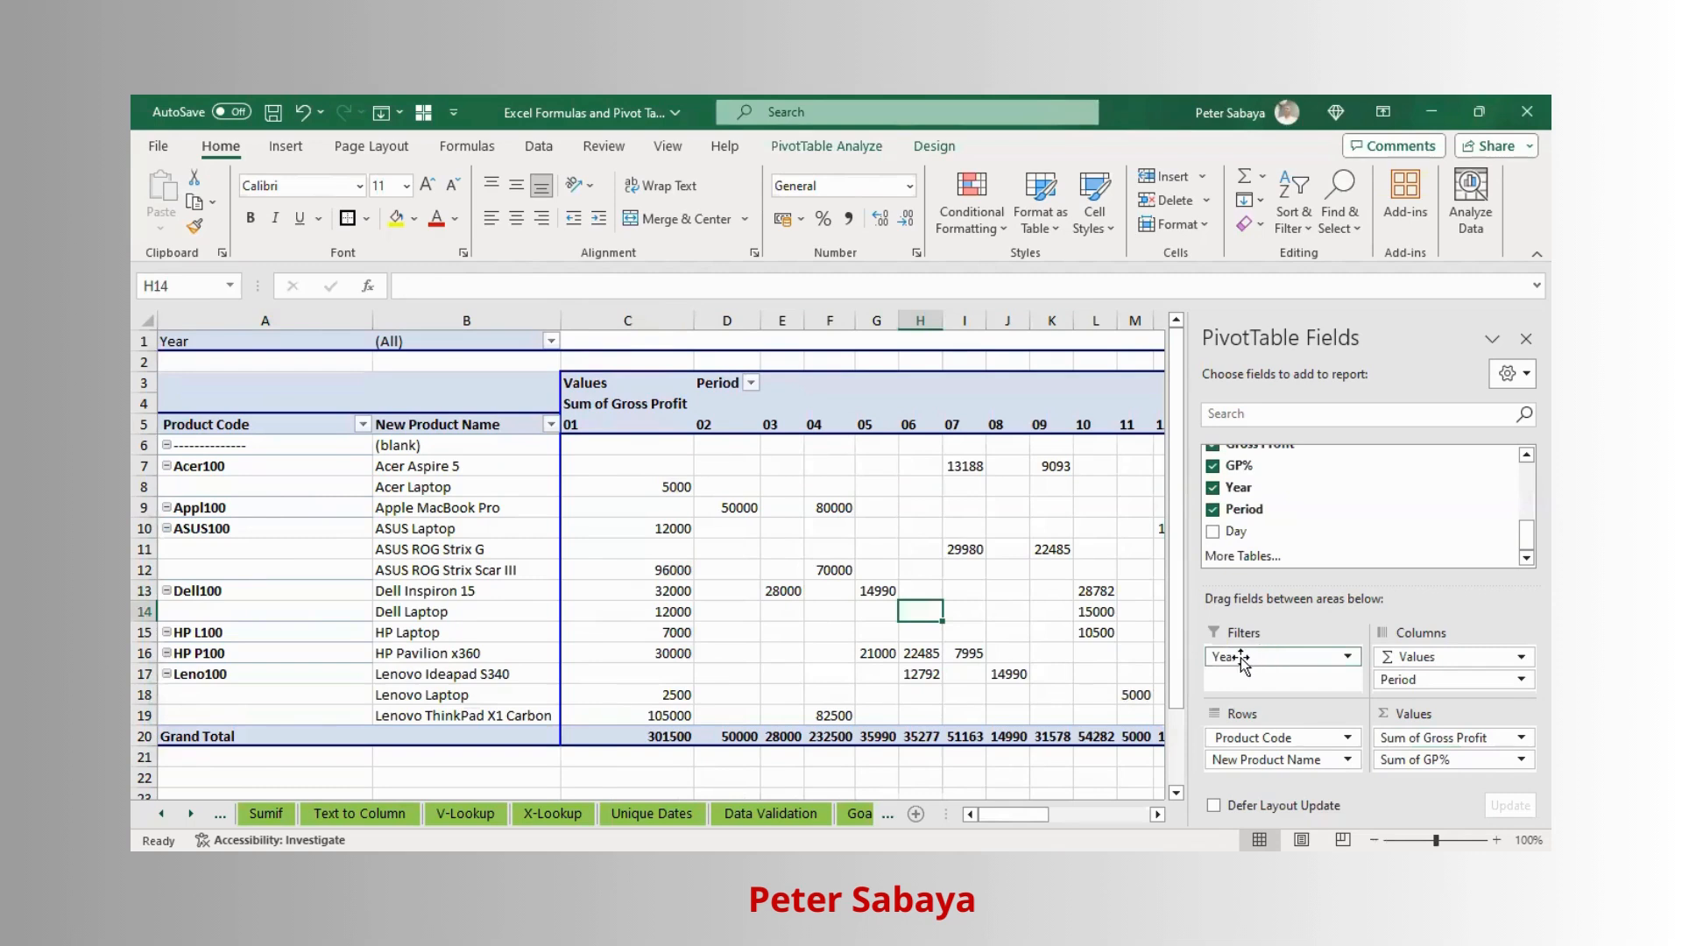
drag(1243, 661, 1453, 682)
drag(1453, 682, 1455, 676)
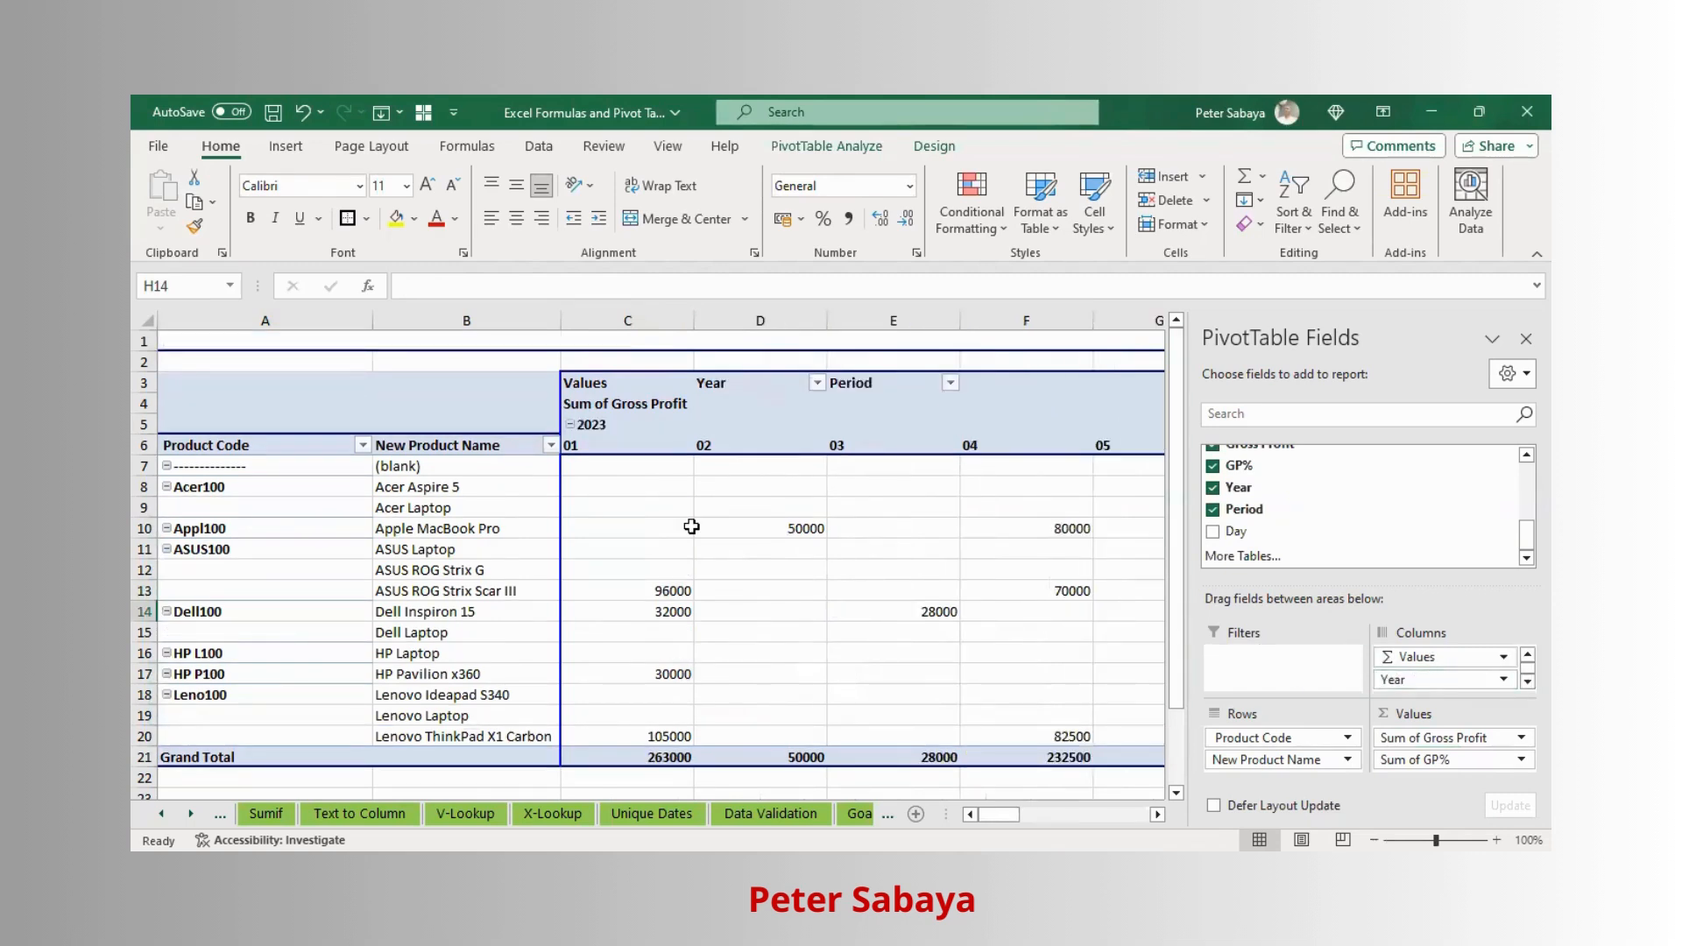
click(789, 380)
mouse_move(1016, 814)
mouse_down()
mouse_move(1059, 816)
mouse_move(1034, 817)
mouse_up()
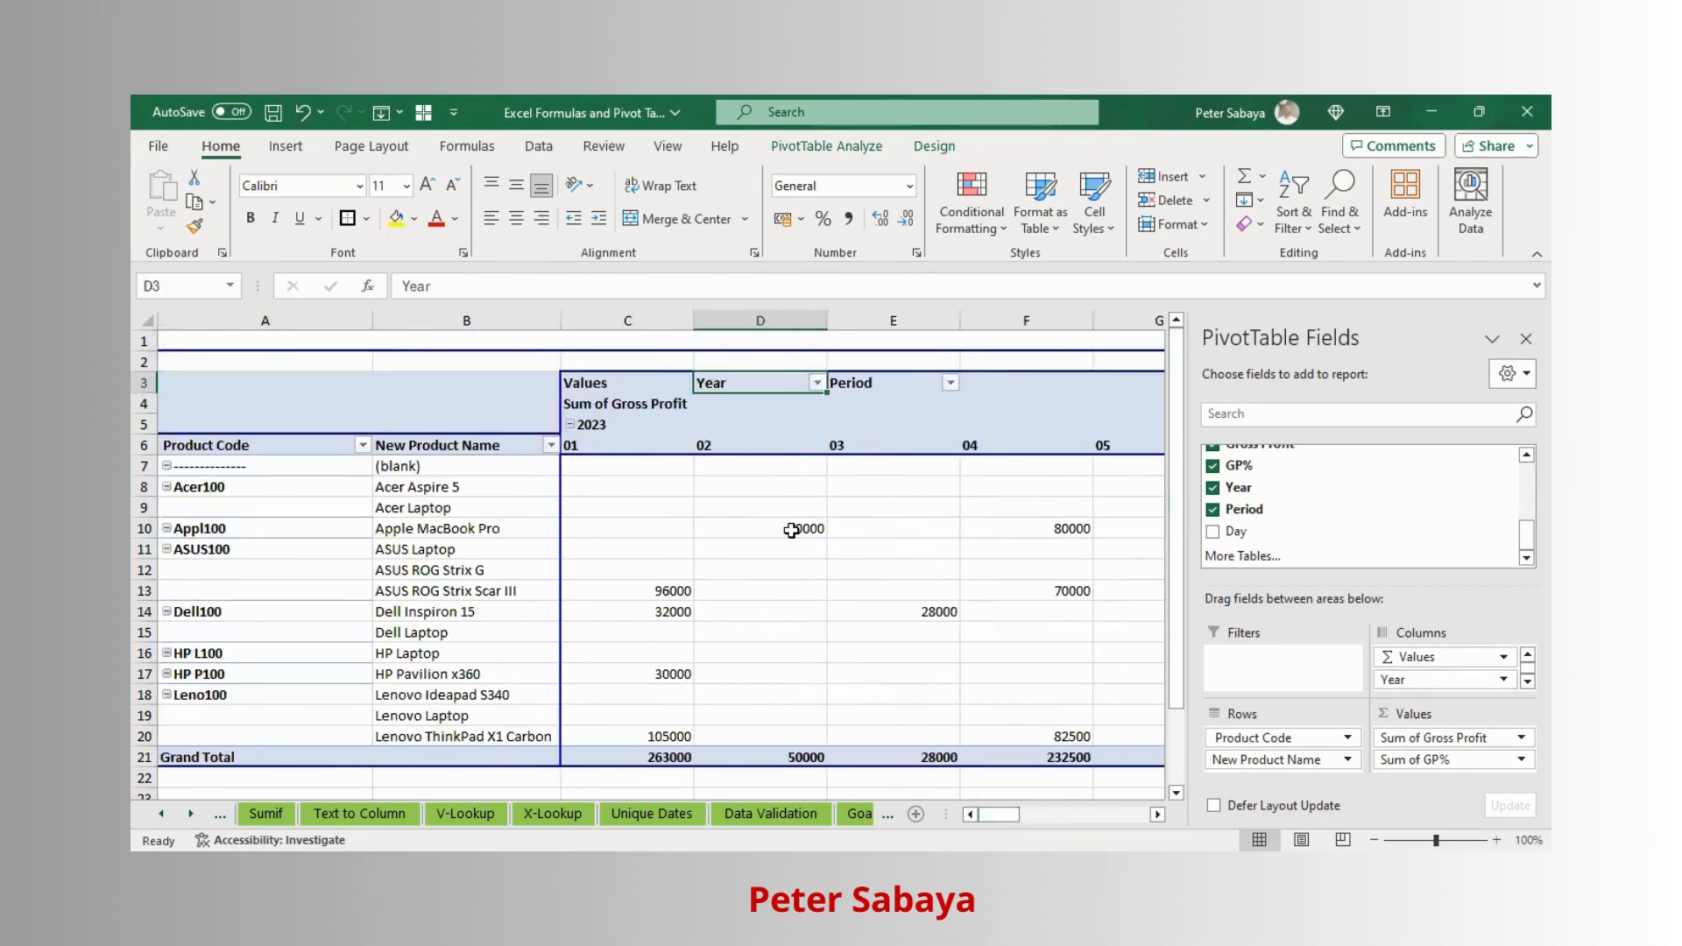
- Remove GP% from the pivot table values, leaving only the sum of Gross Profit
drag(999, 815, 1128, 815)
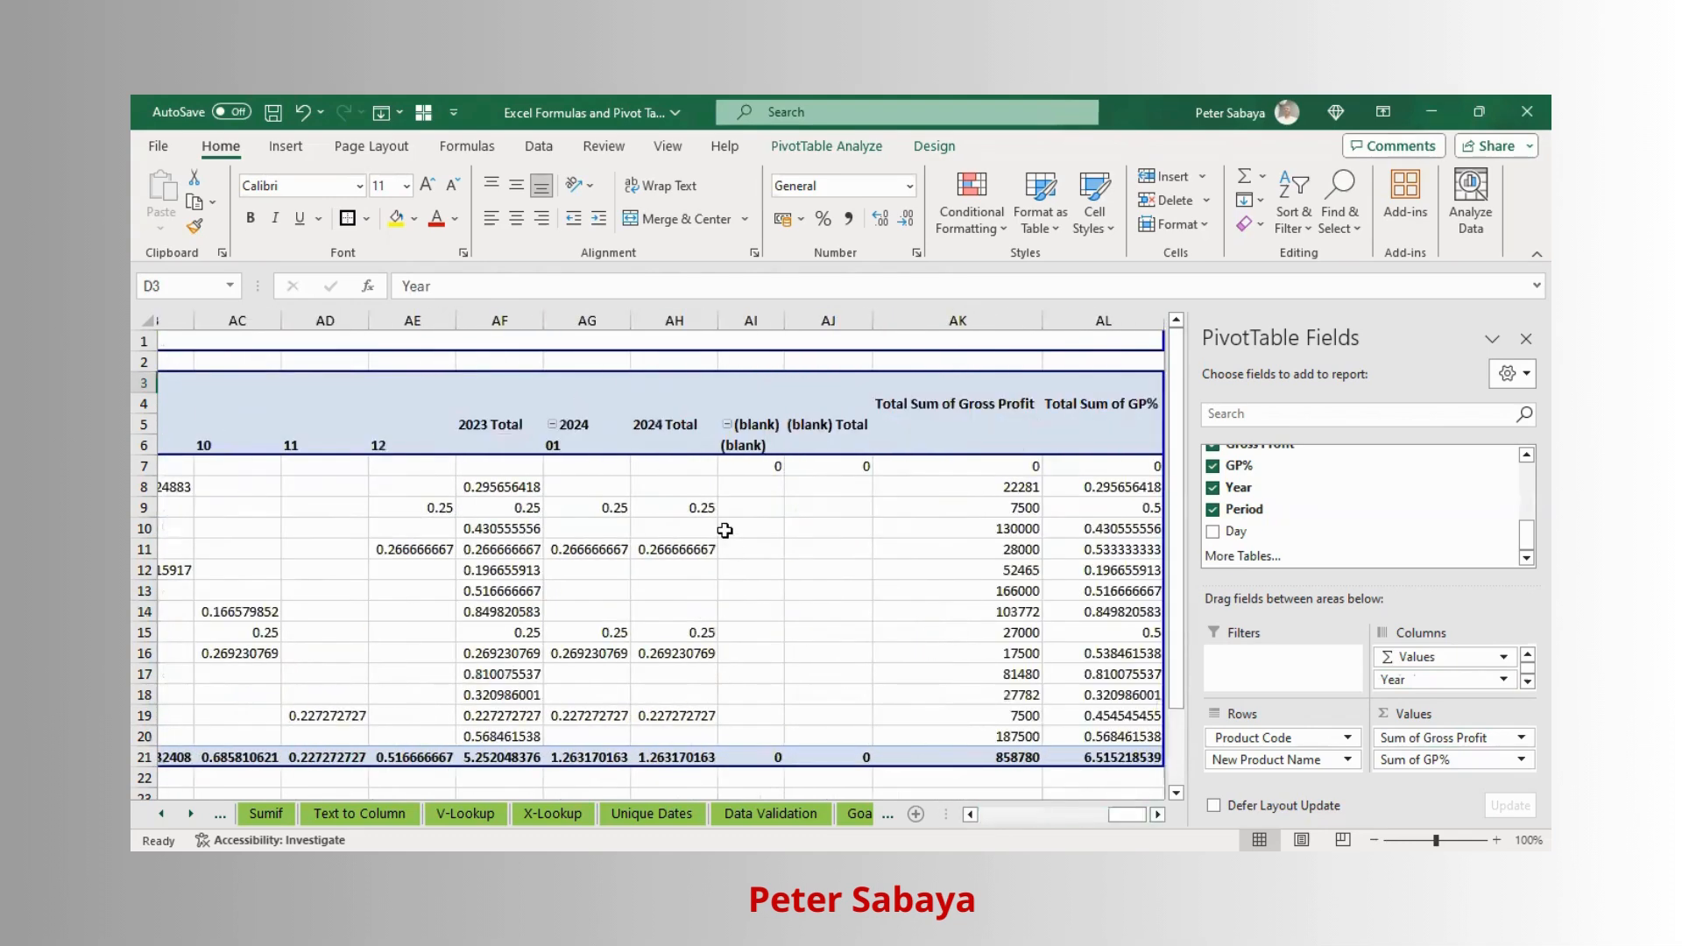
click(649, 551)
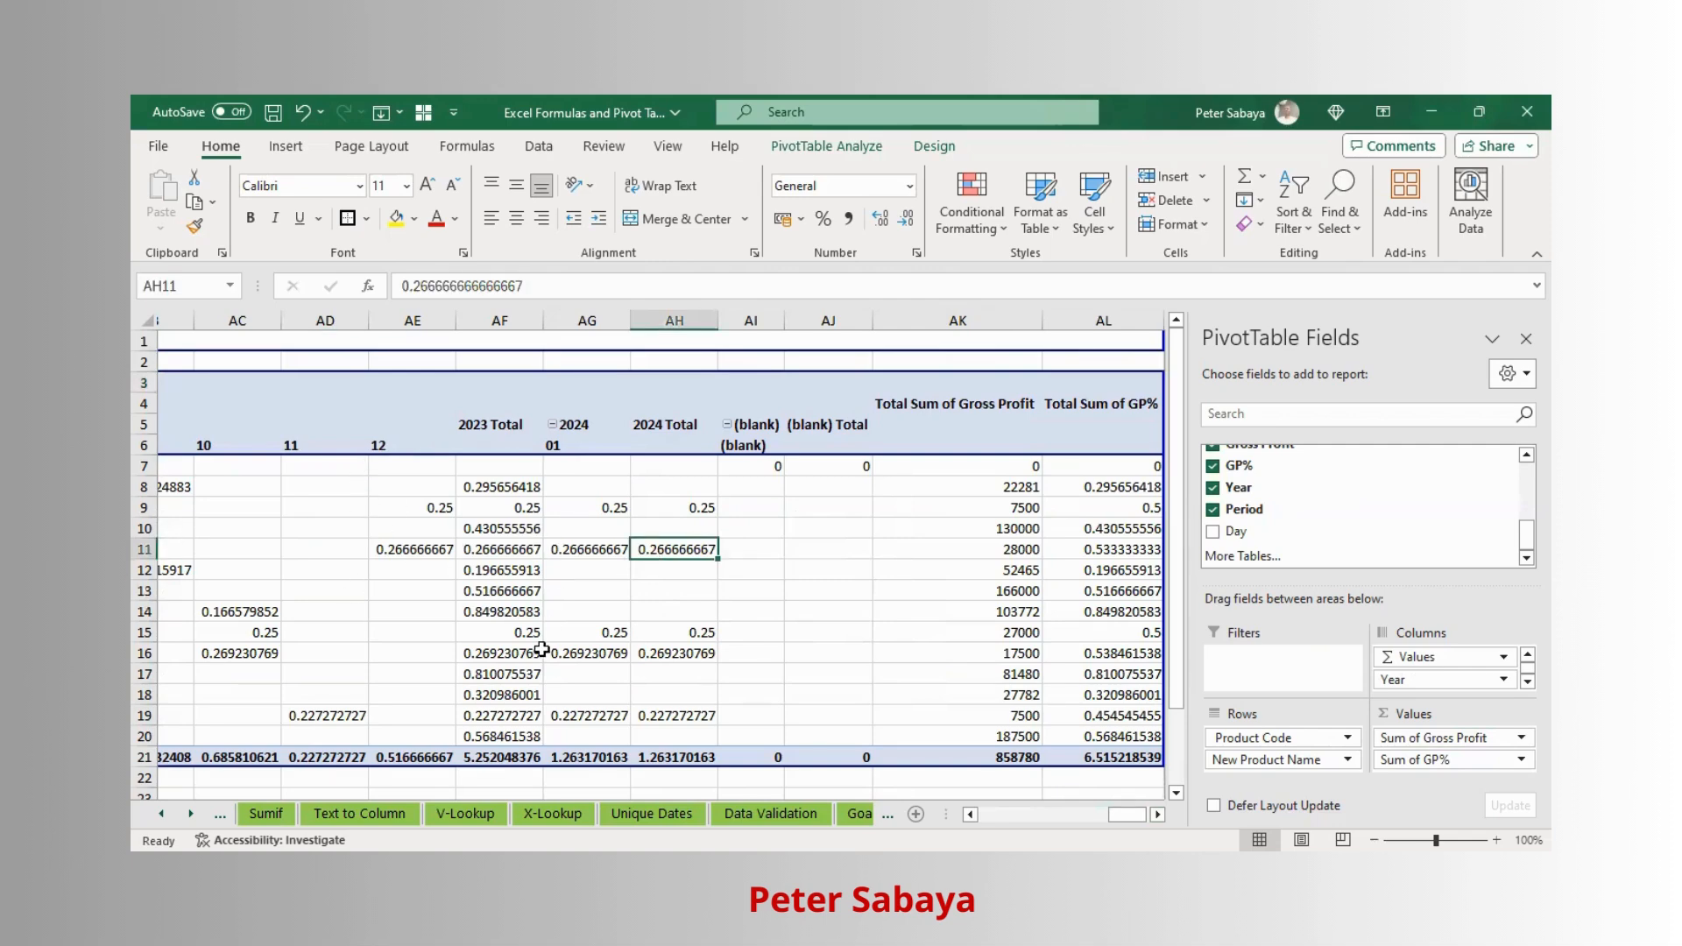
drag(1128, 815, 998, 814)
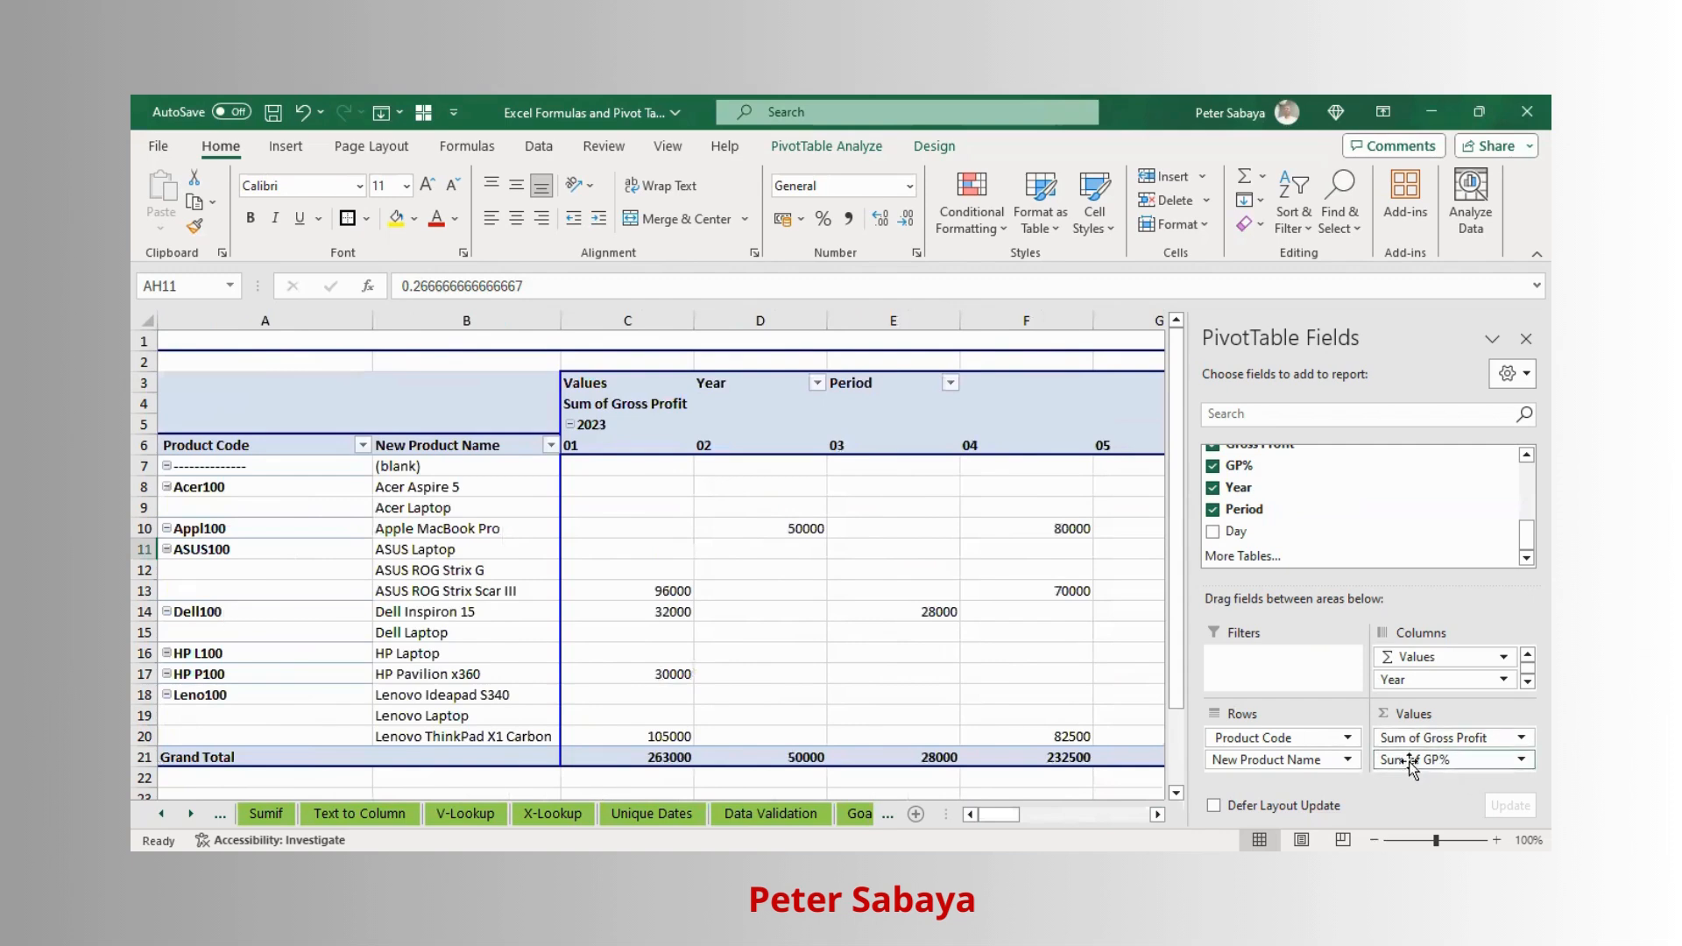
drag(1425, 762, 1210, 475)
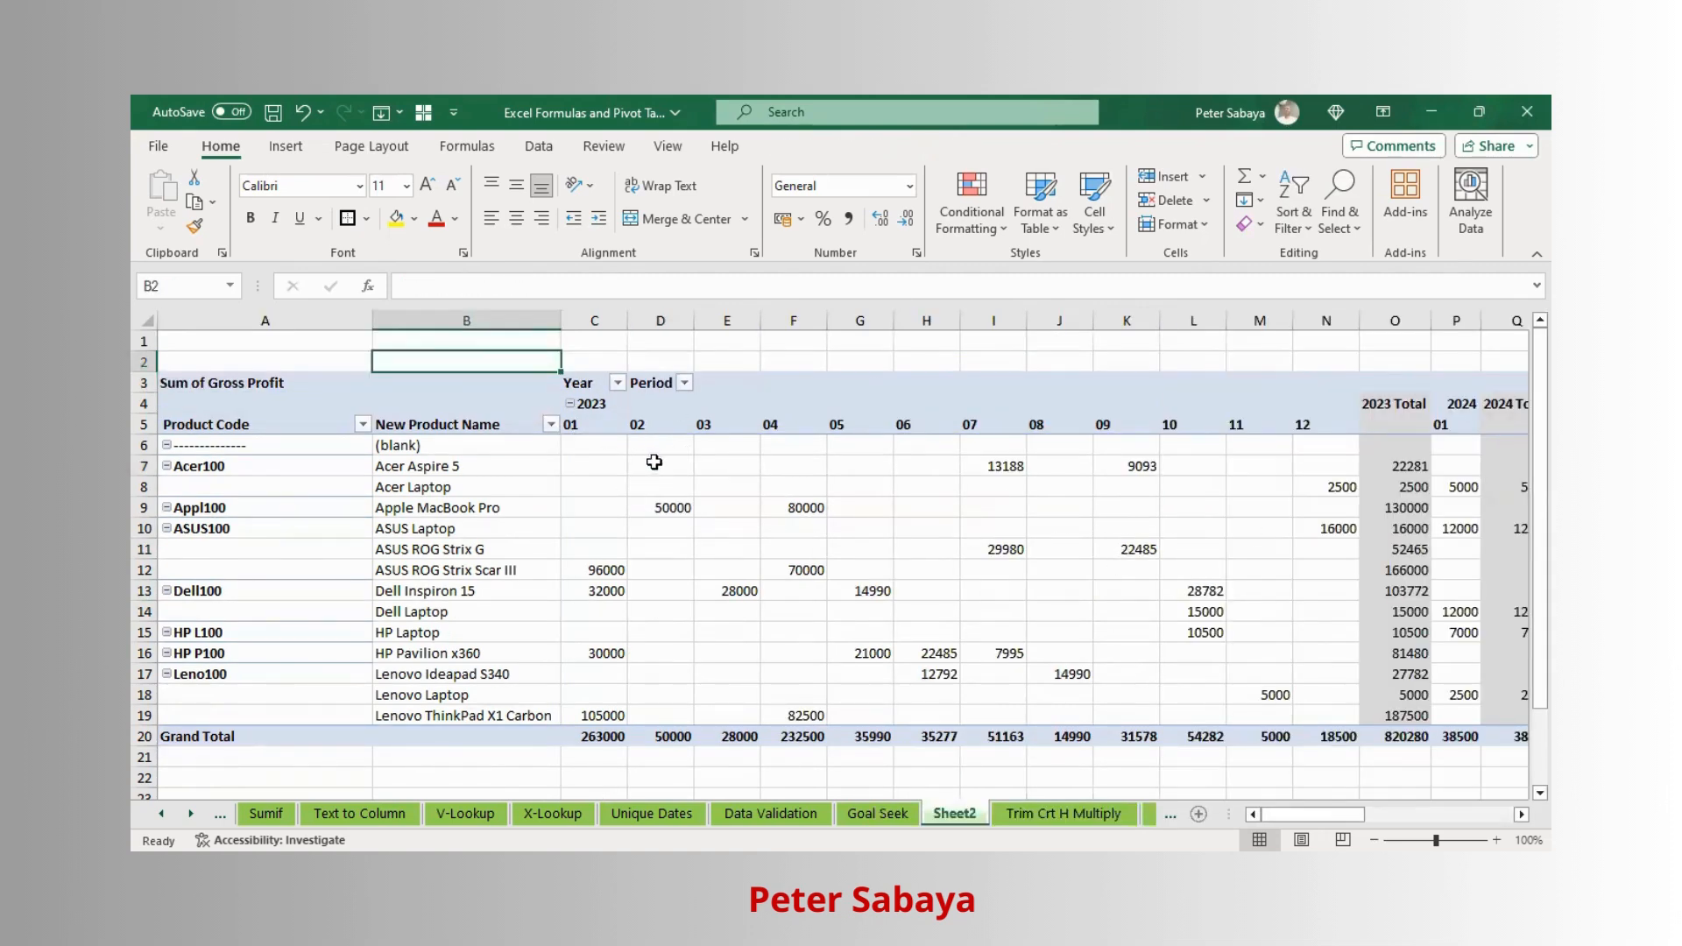
- Inspect the gross profit values for individual products across the 2023 periods and the year totals
click(578, 413)
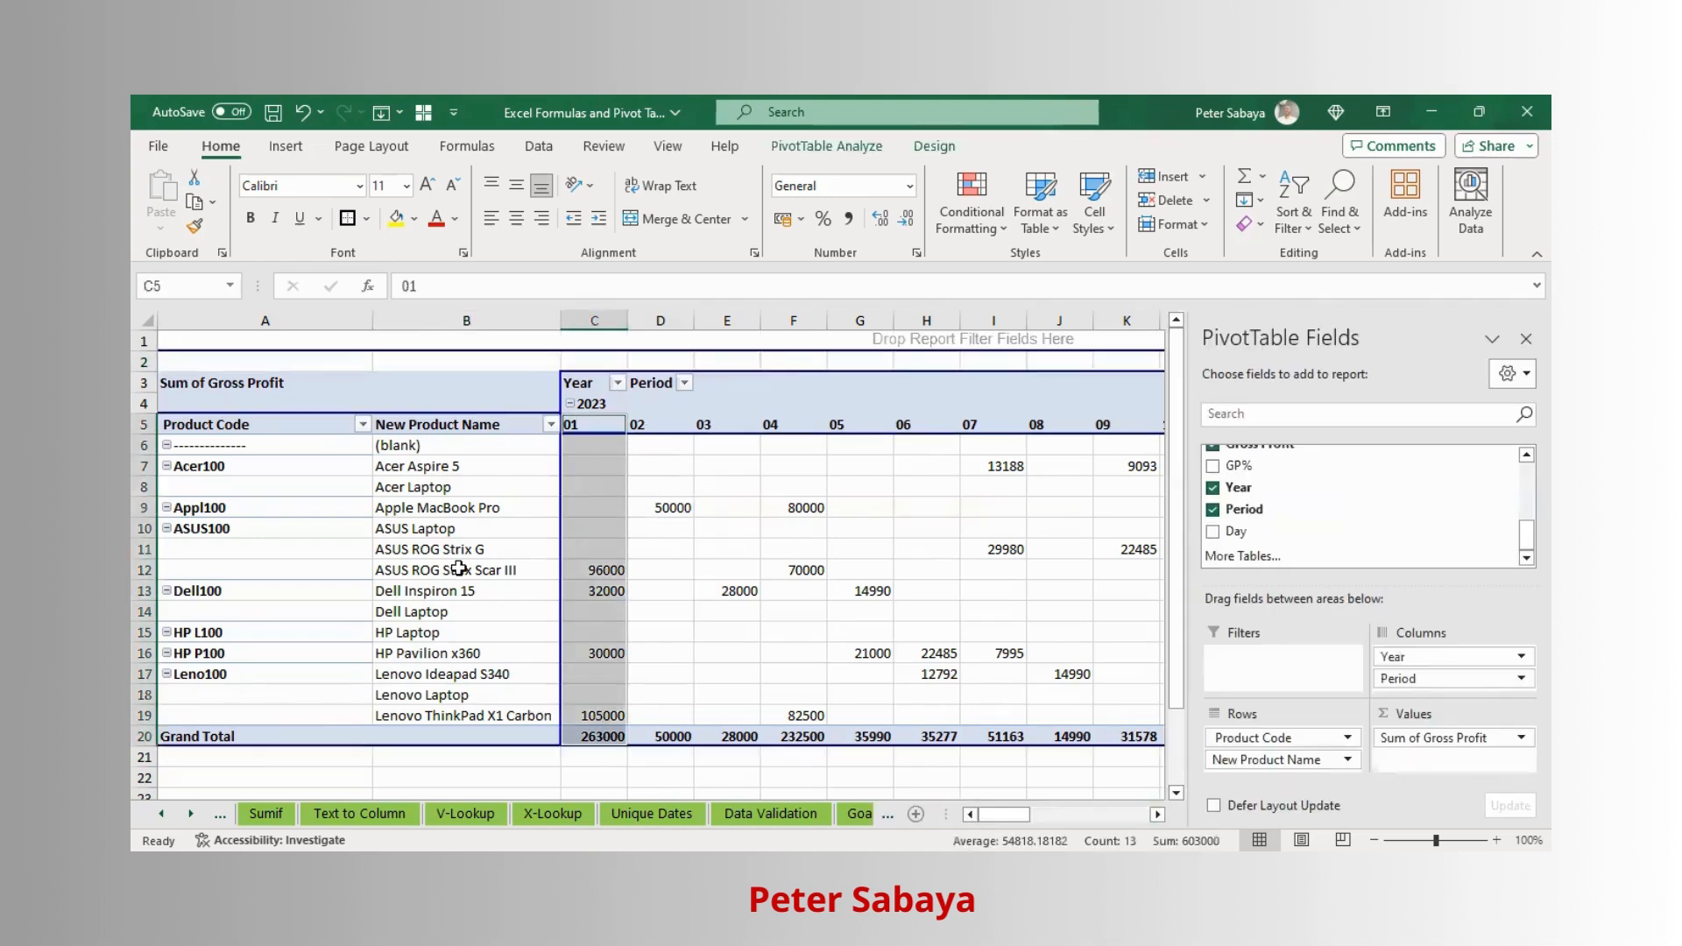
click(458, 569)
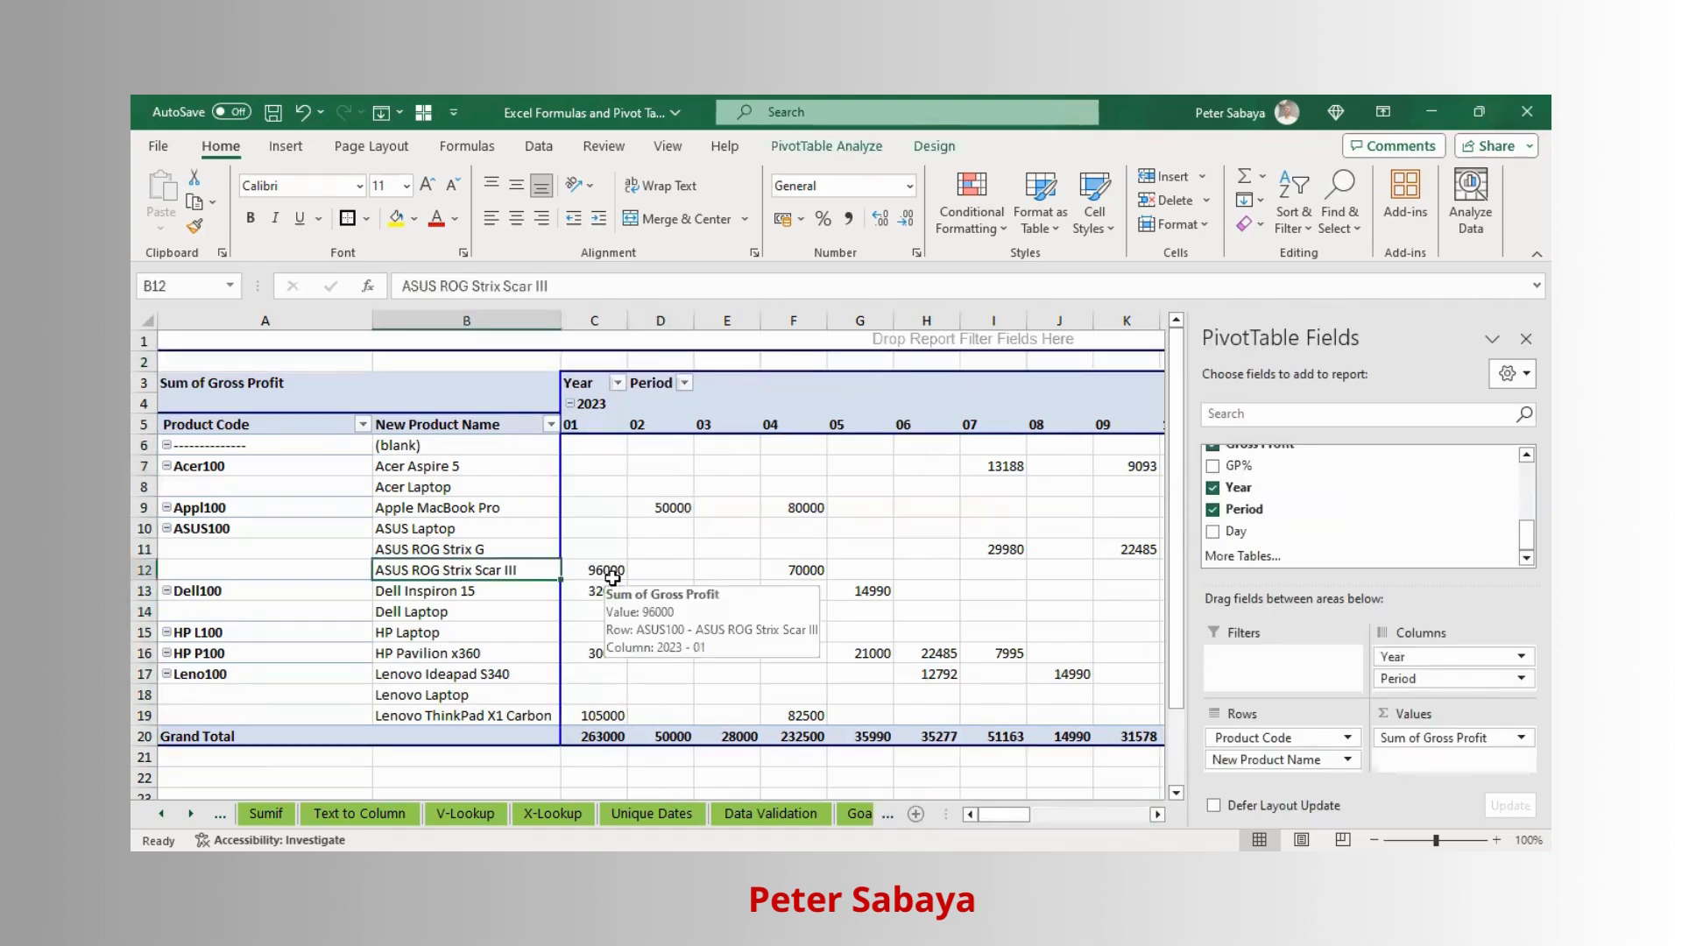
click(622, 571)
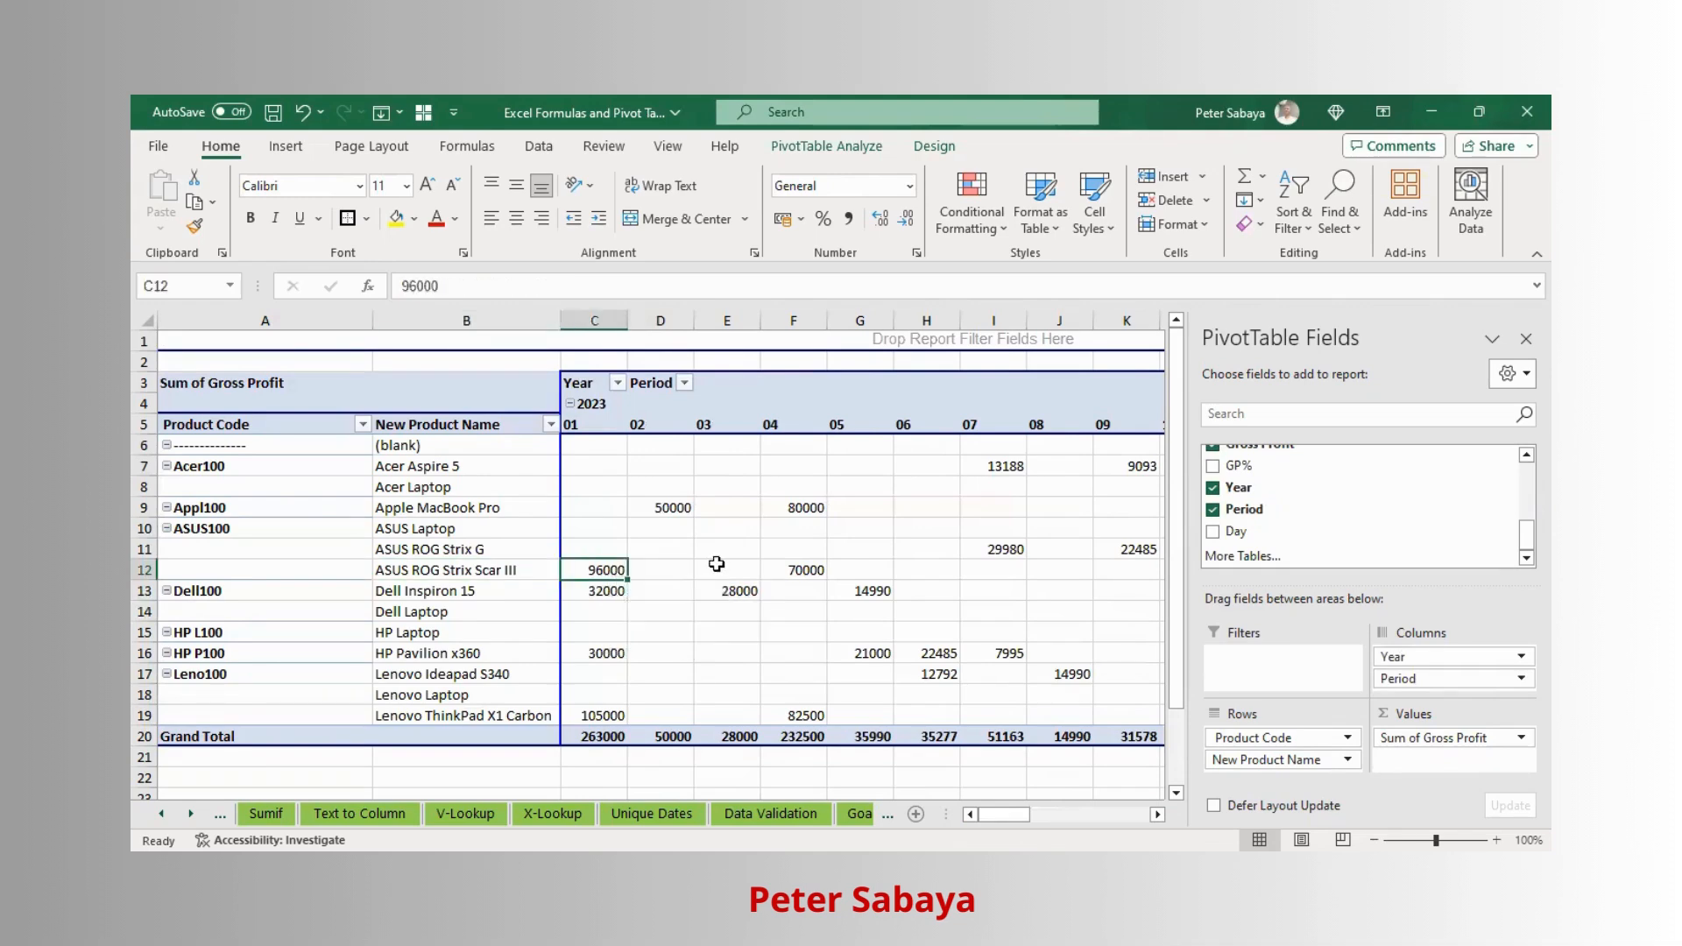
click(806, 571)
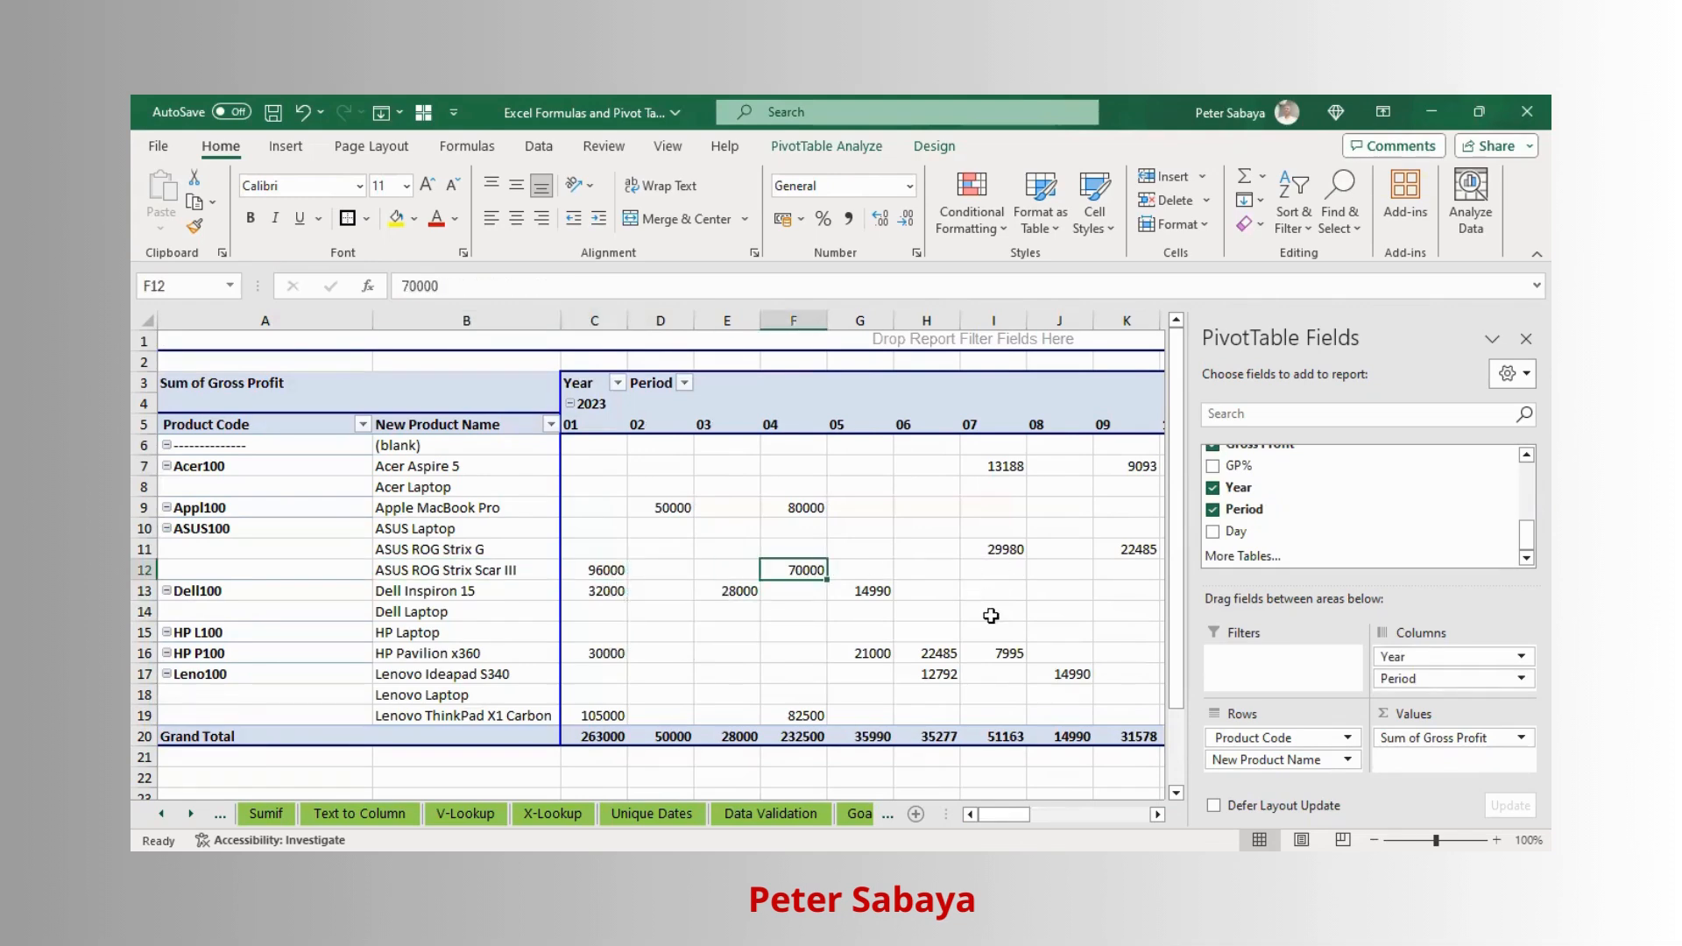
key(Right)
key(Right)
key(Right)
key(Right)
key(Right)
key(Right)
key(Right)
key(Right)
key(Right)
key(Right)
key(Right)
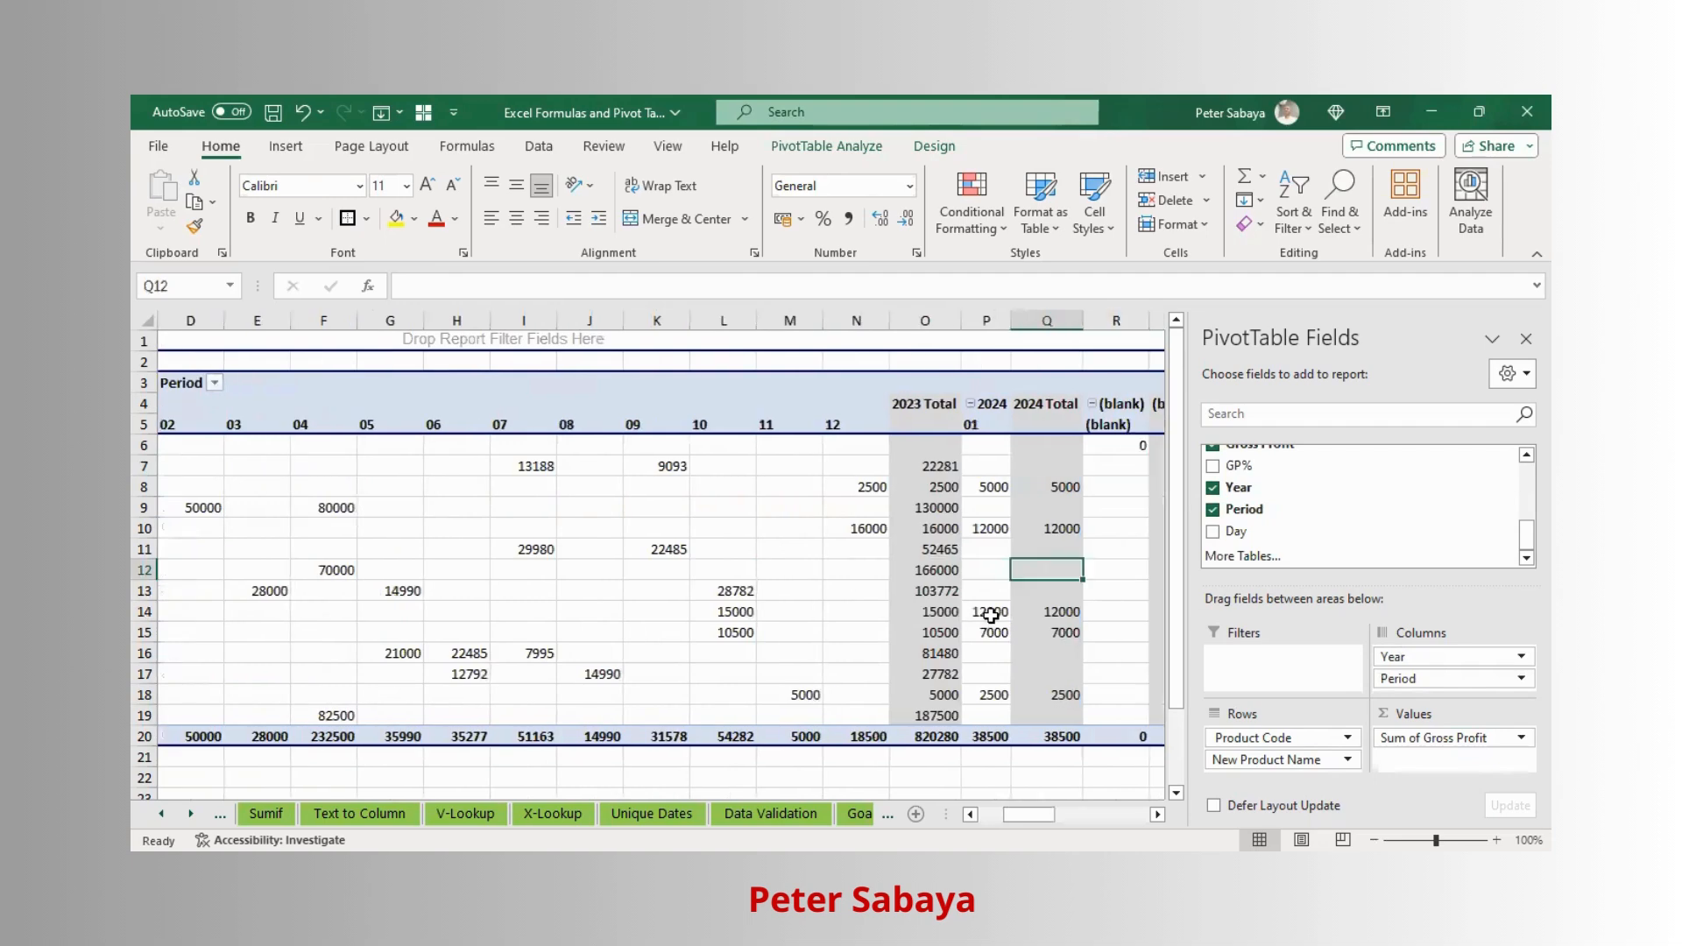
scroll(1016, 529, down, 3)
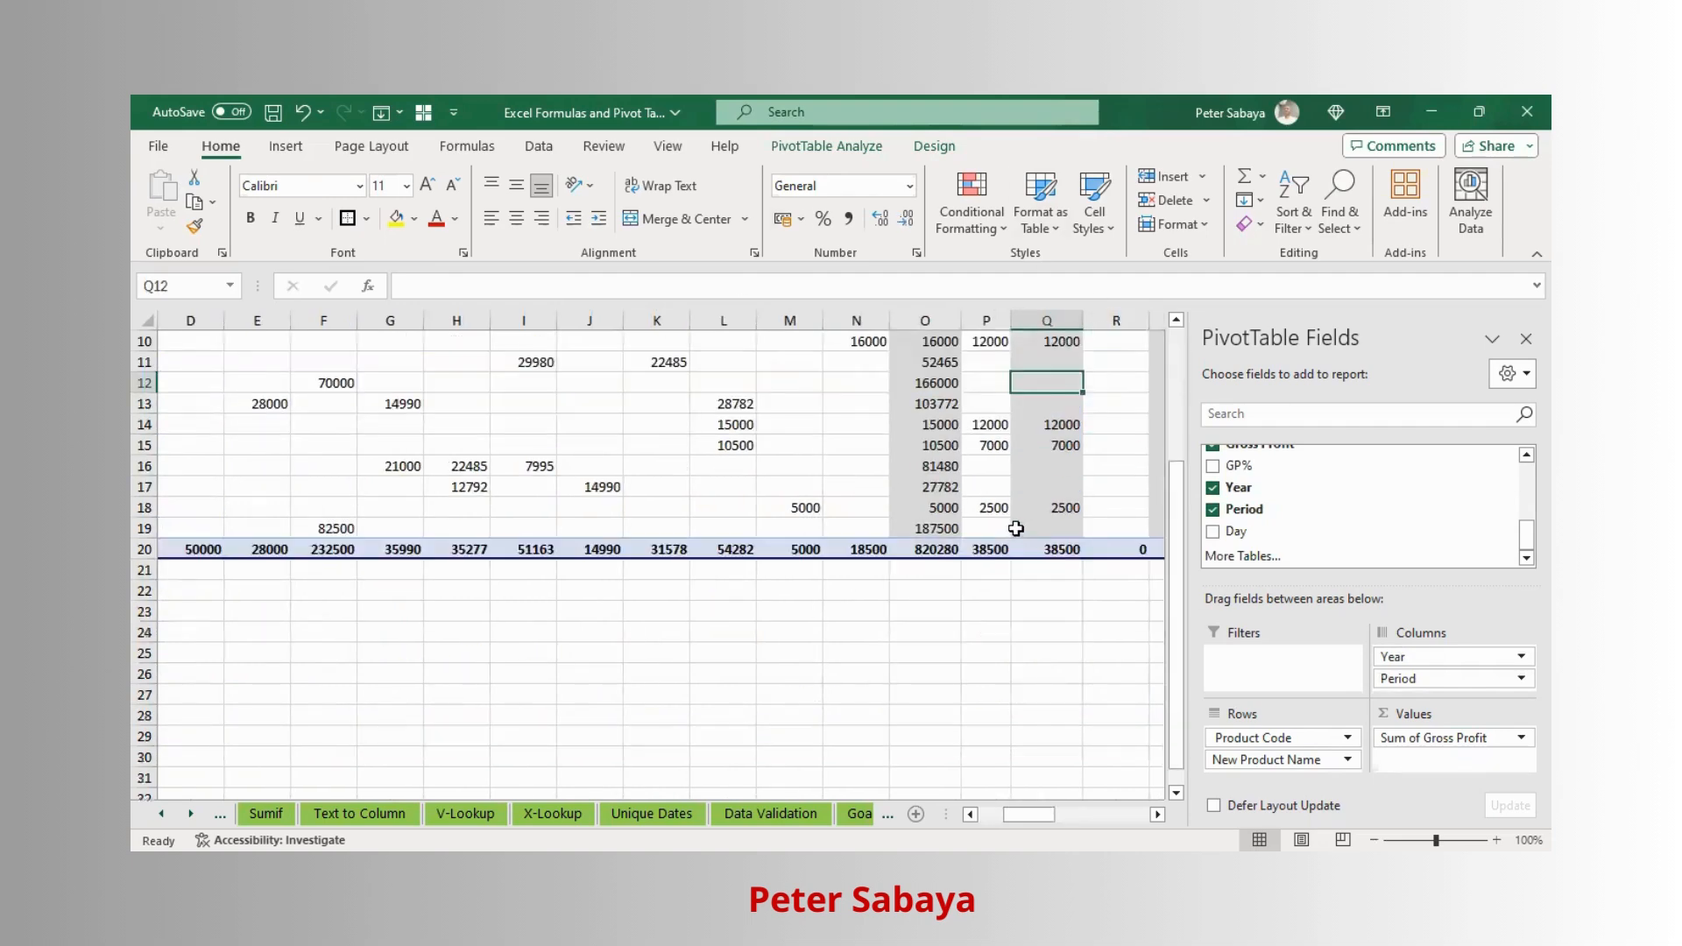
scroll(934, 580, up, 1)
click(935, 583)
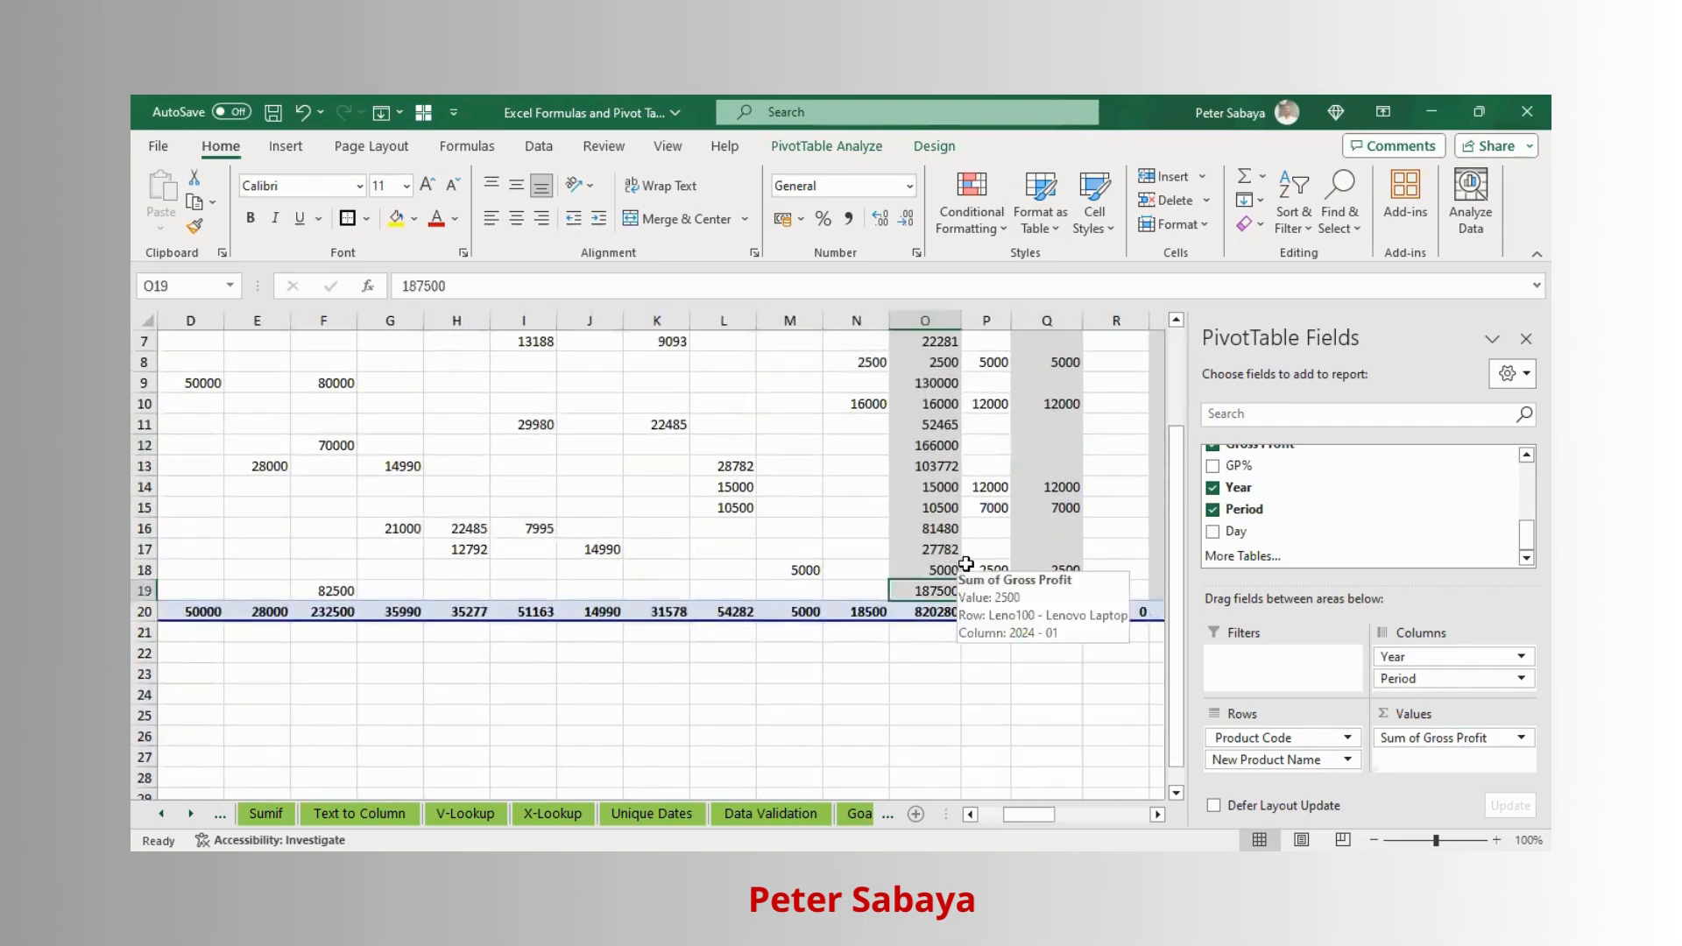
scroll(964, 552, up, 1)
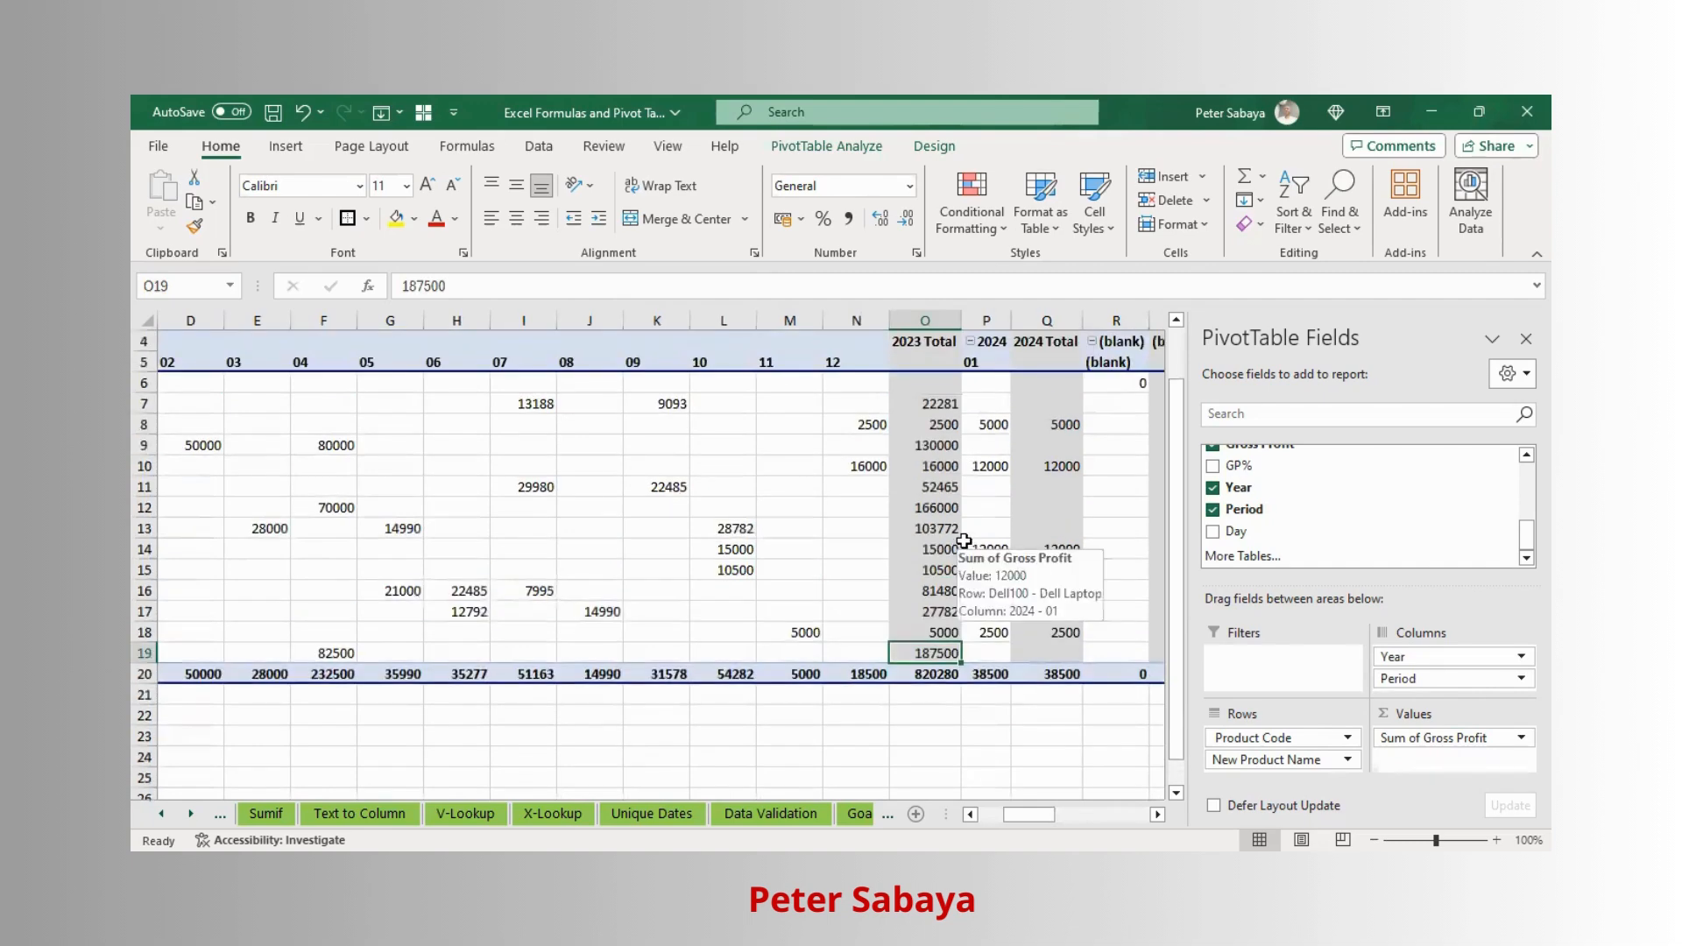
scroll(963, 540, down, 1)
- Move across the period columns and product rows to review how the pivot table scrolls
key(Left)
key(Left)
key(Left)
key(Left)
key(Left)
key(Left)
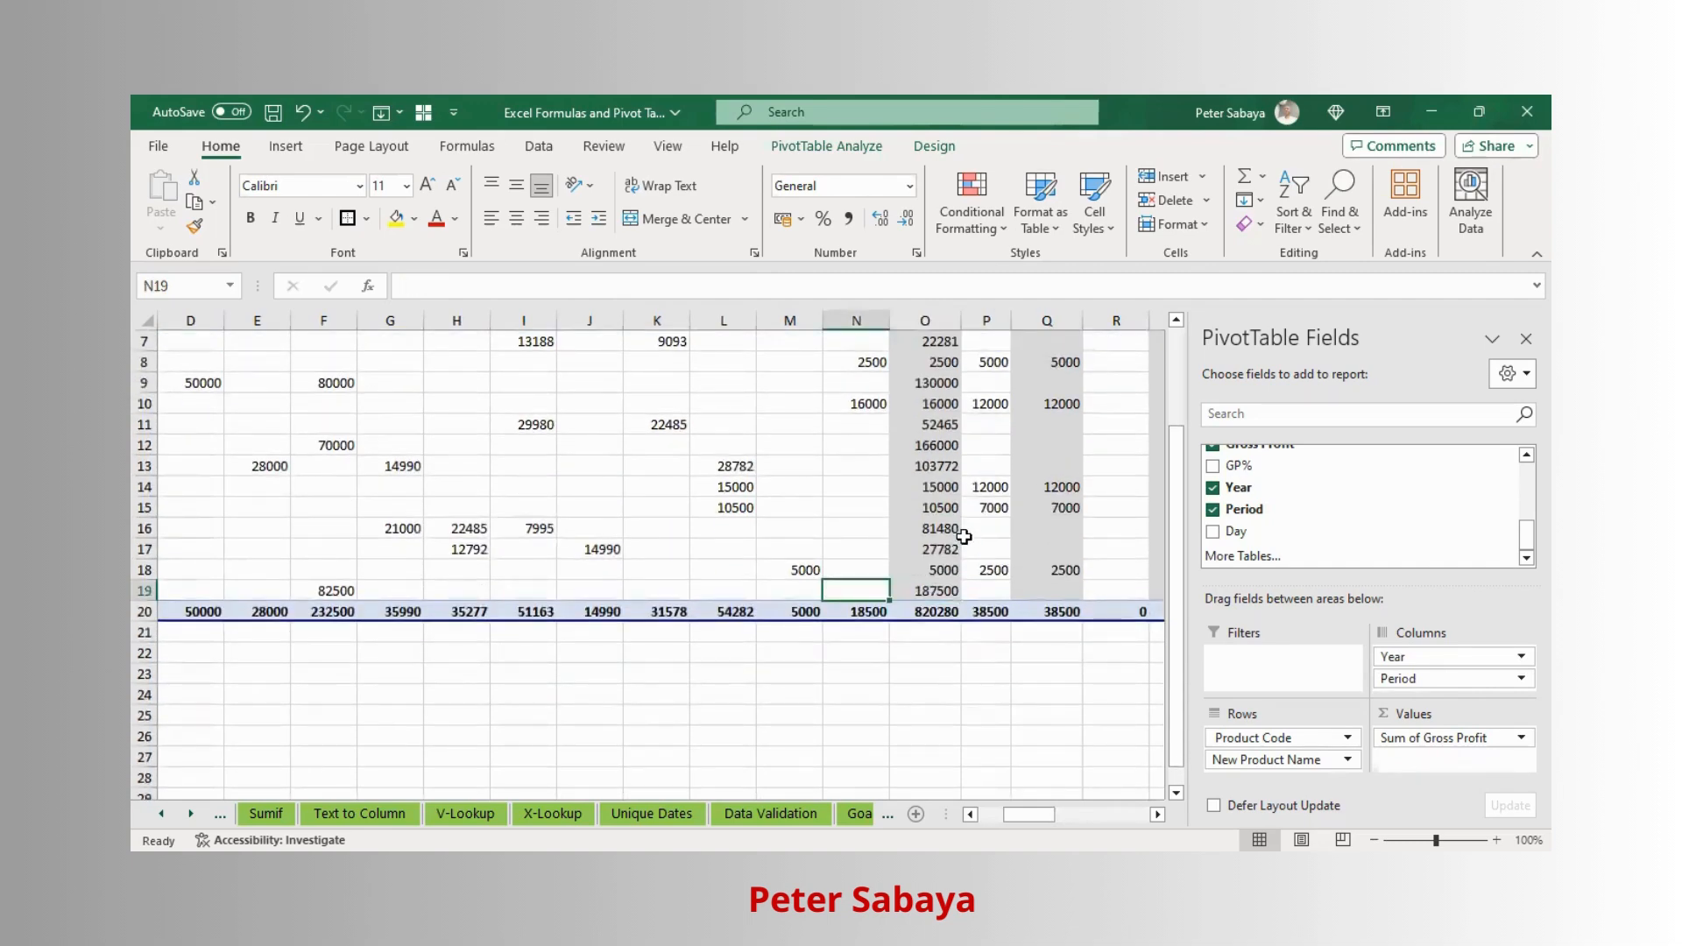
key(Left)
key(Left)
key(Left)
key(Left)
key(Left)
key(Left)
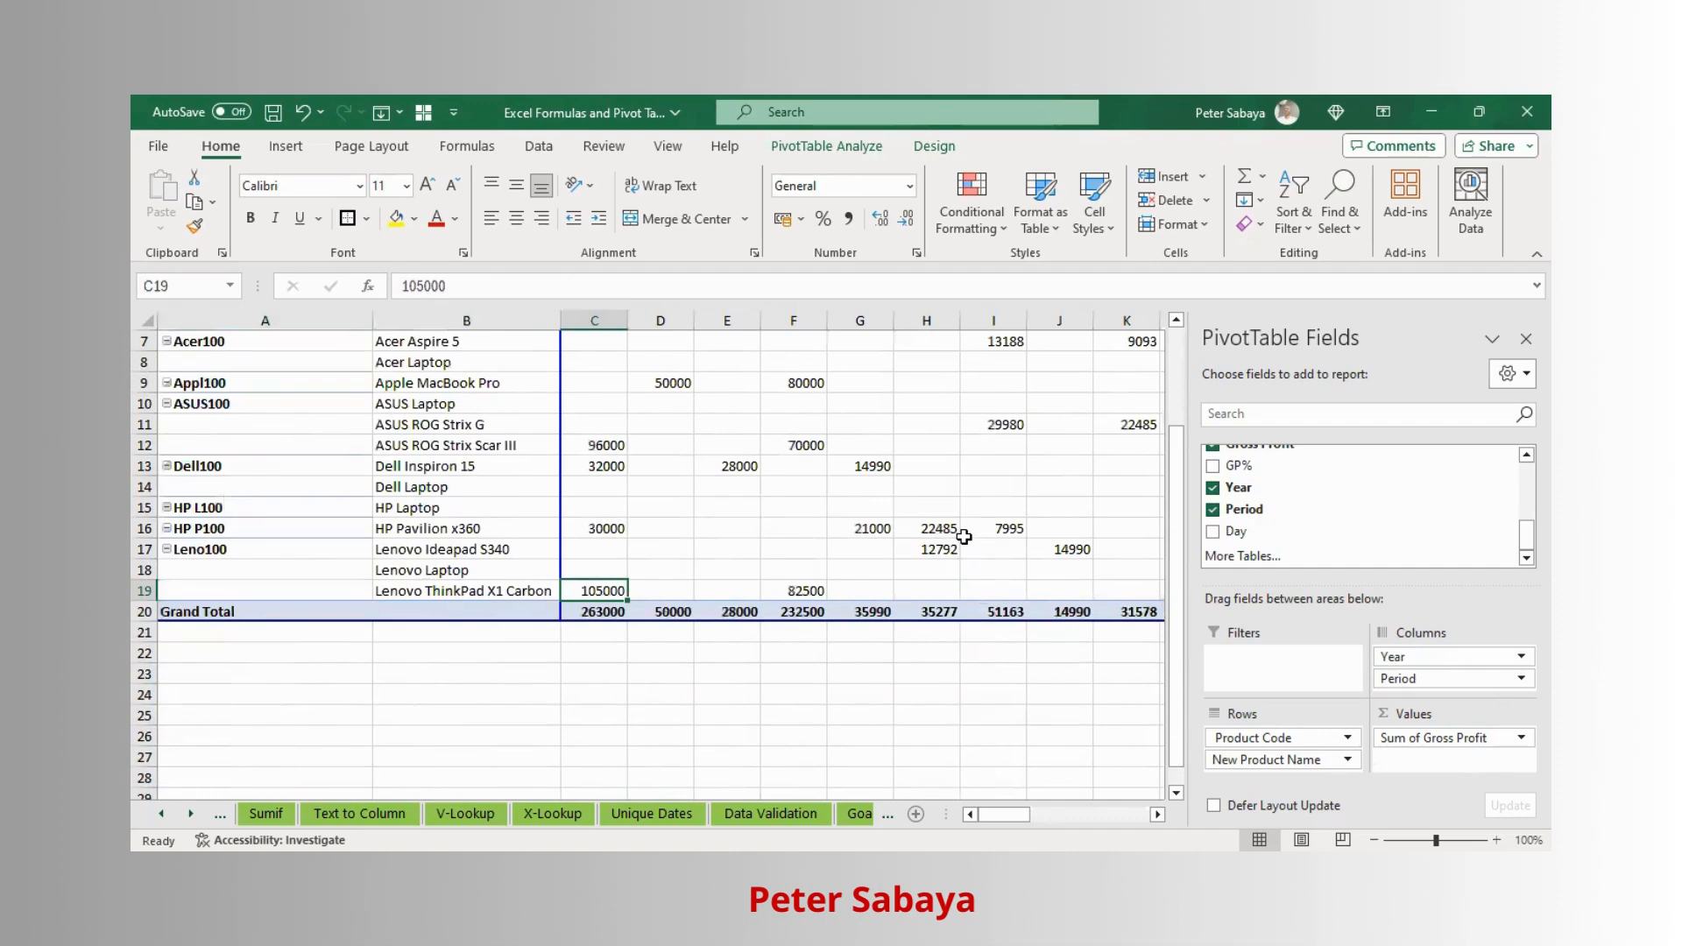
key(Right)
key(Right)
key(Right)
key(Right)
key(Right)
key(Right)
key(Right)
key(Right)
key(Right)
key(Right)
key(Right)
key(Right)
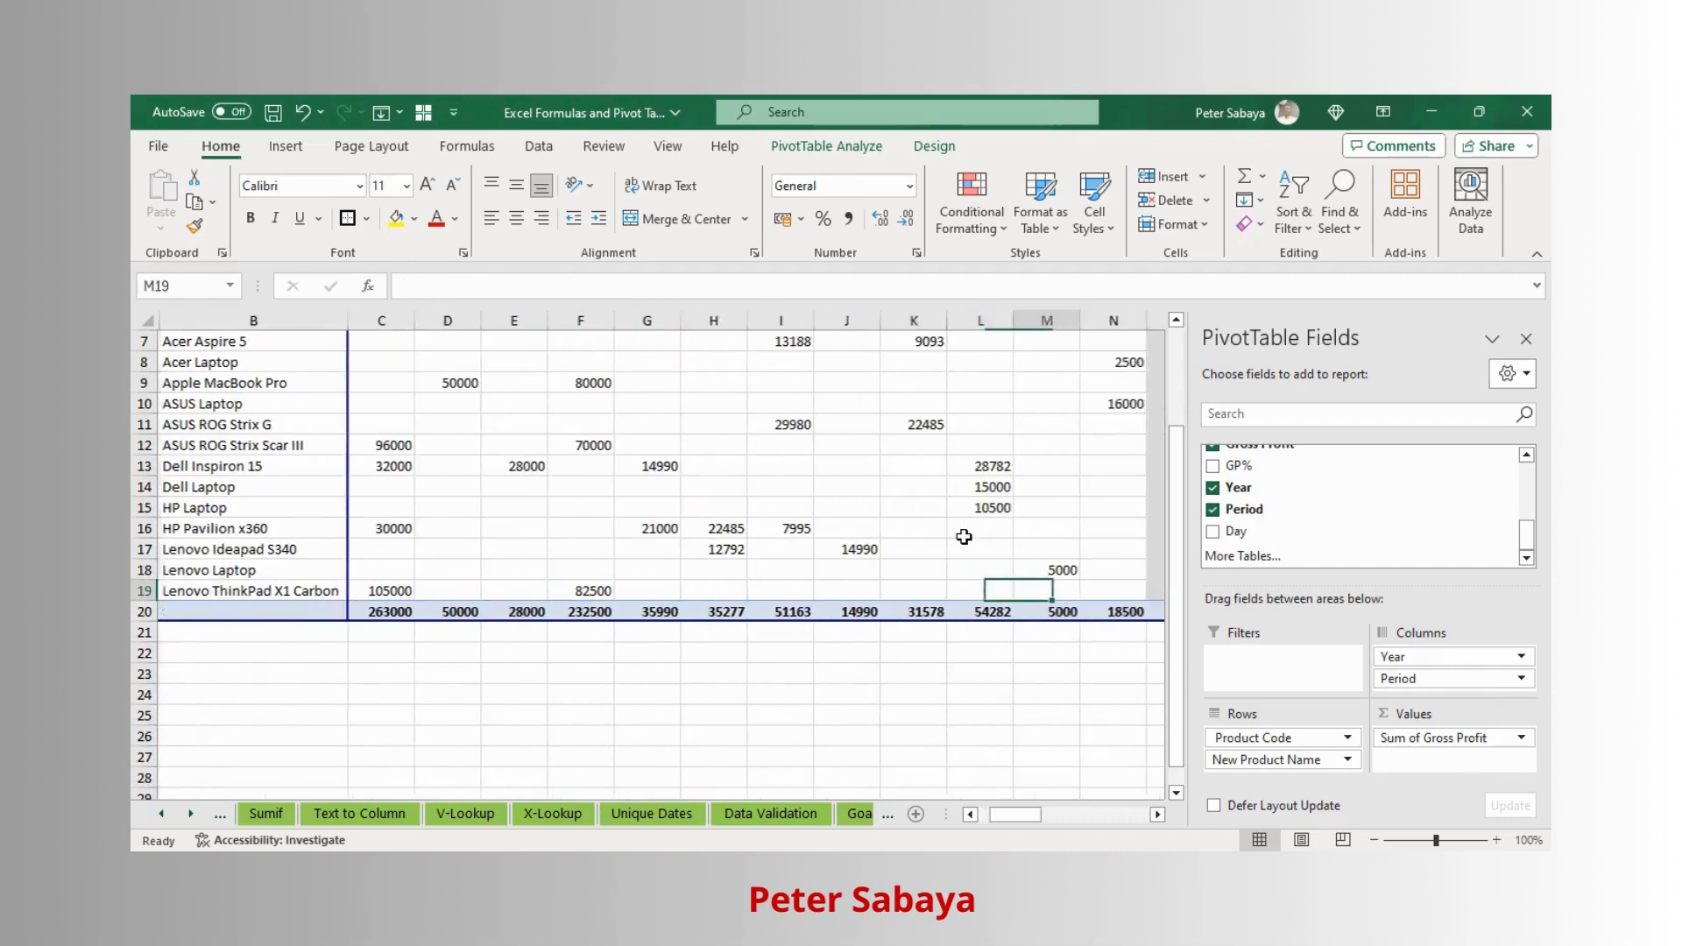
key(Right)
key(Right)
key(Left)
key(Left)
key(Left)
key(Left)
key(Left)
key(Left)
key(Left)
key(Left)
key(Left)
key(Left)
key(Left)
key(Left)
key(Left)
key(Left)
key(Left)
key(Left)
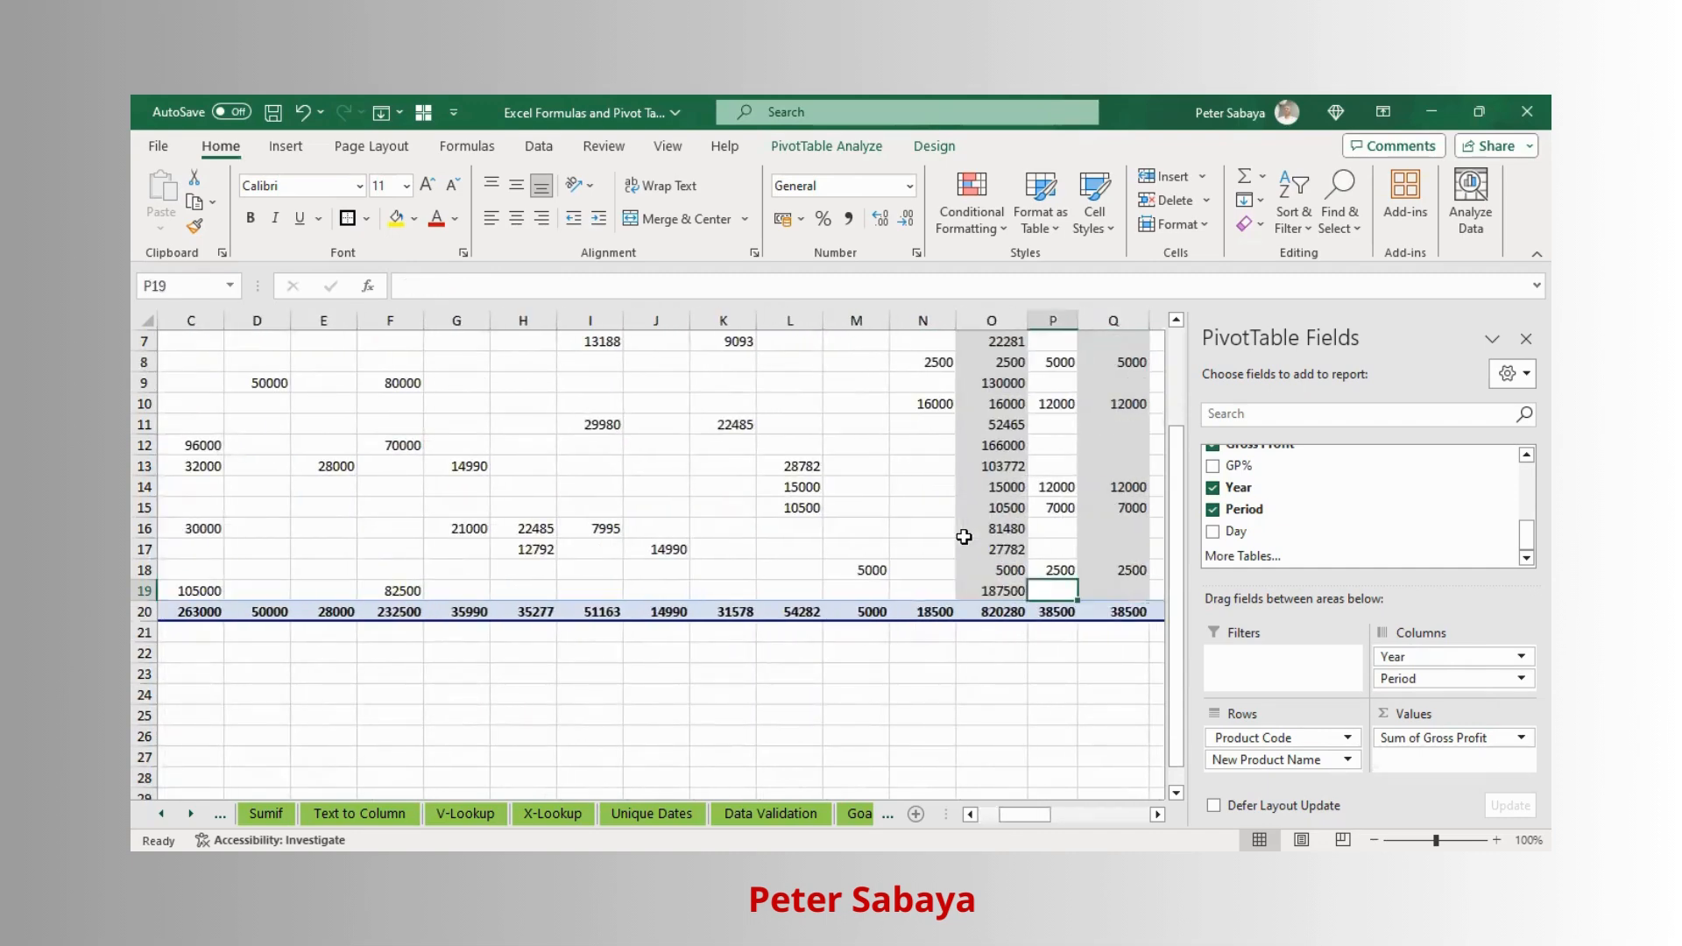
key(Up)
key(Up)
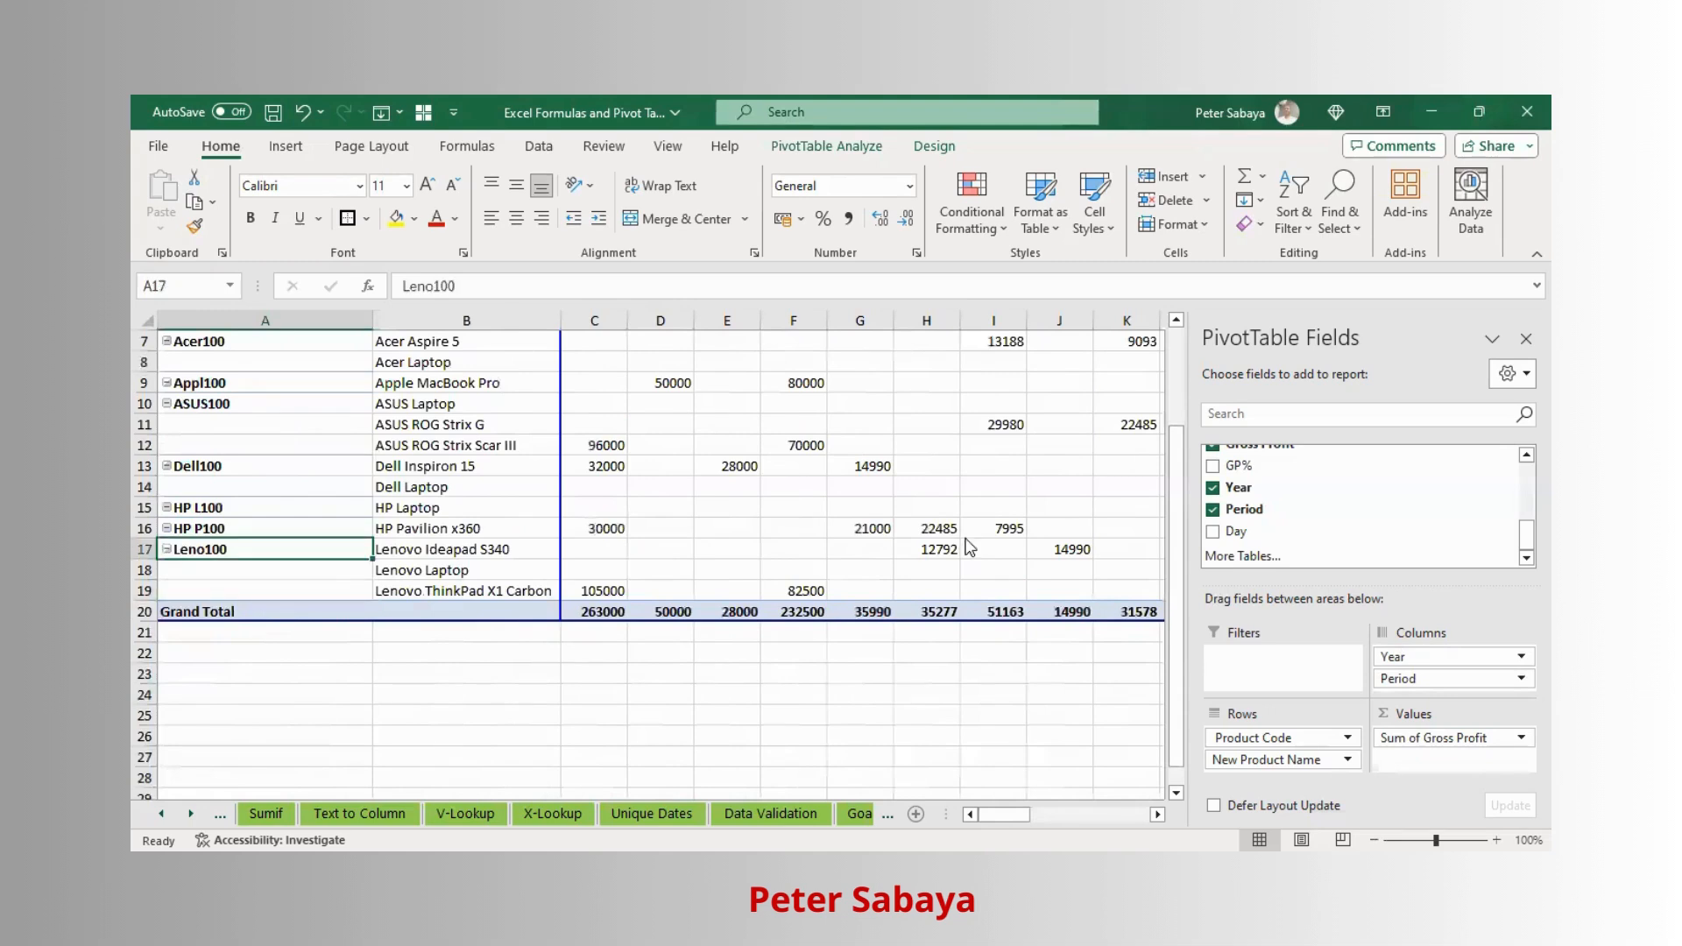
key(Up)
scroll(725, 369, up, 2)
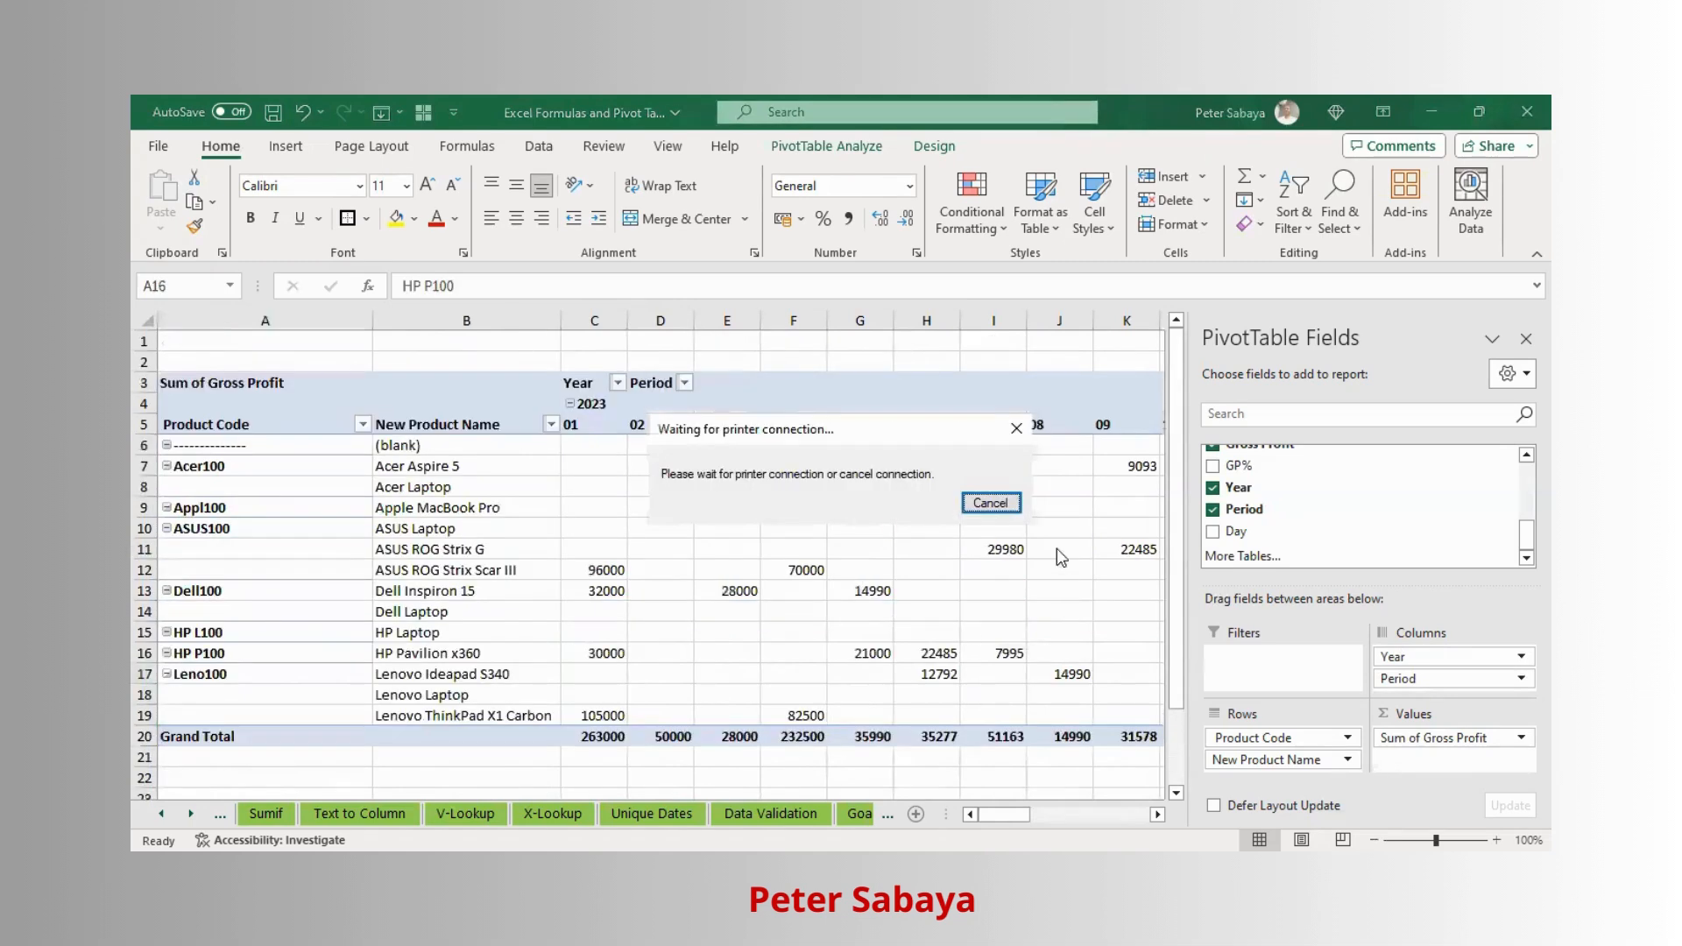
click(1003, 501)
- Freeze panes at cell C6 so the pivot's header rows and product columns stay visible while scrolling
click(611, 445)
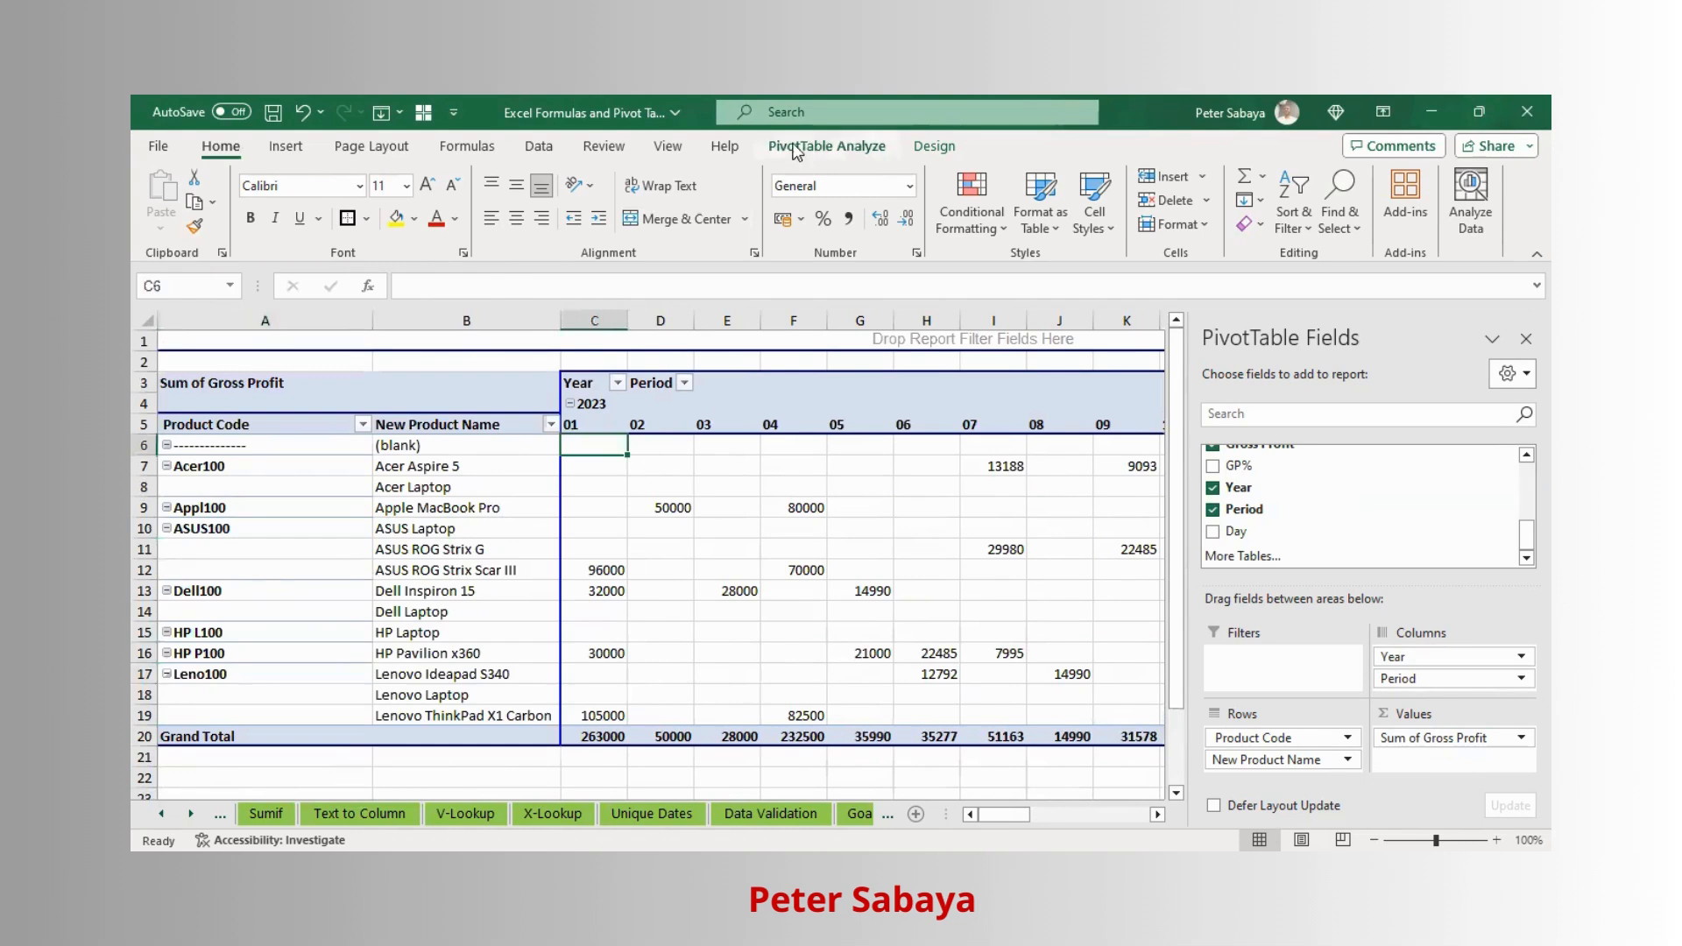
click(668, 147)
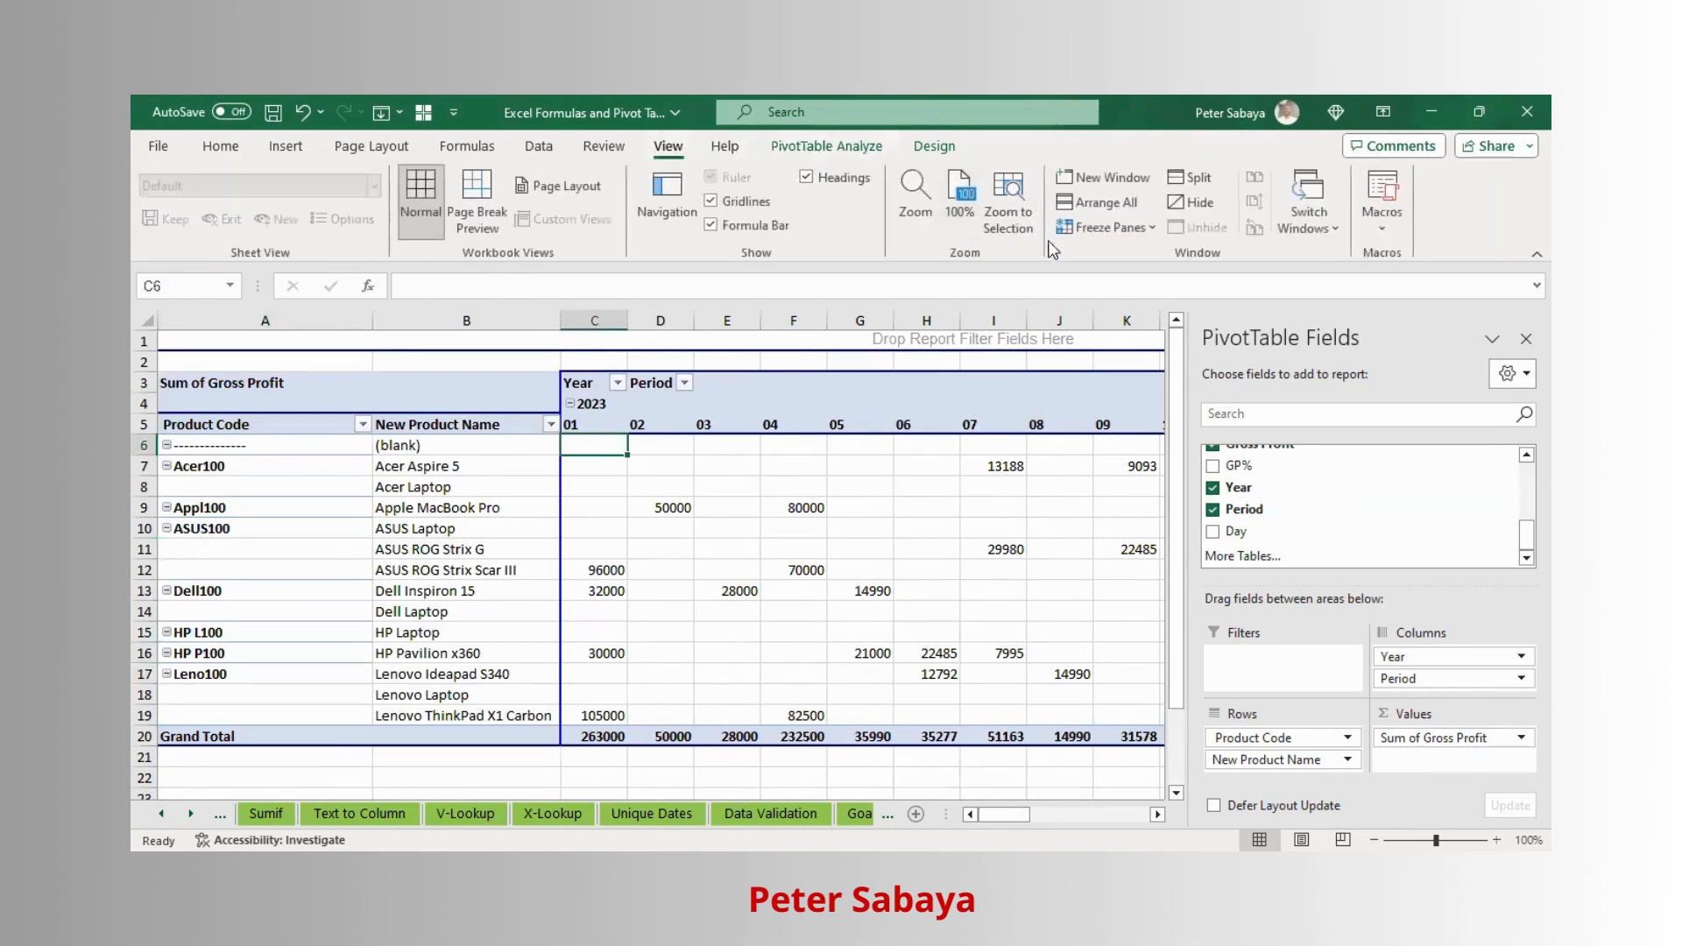
click(1102, 224)
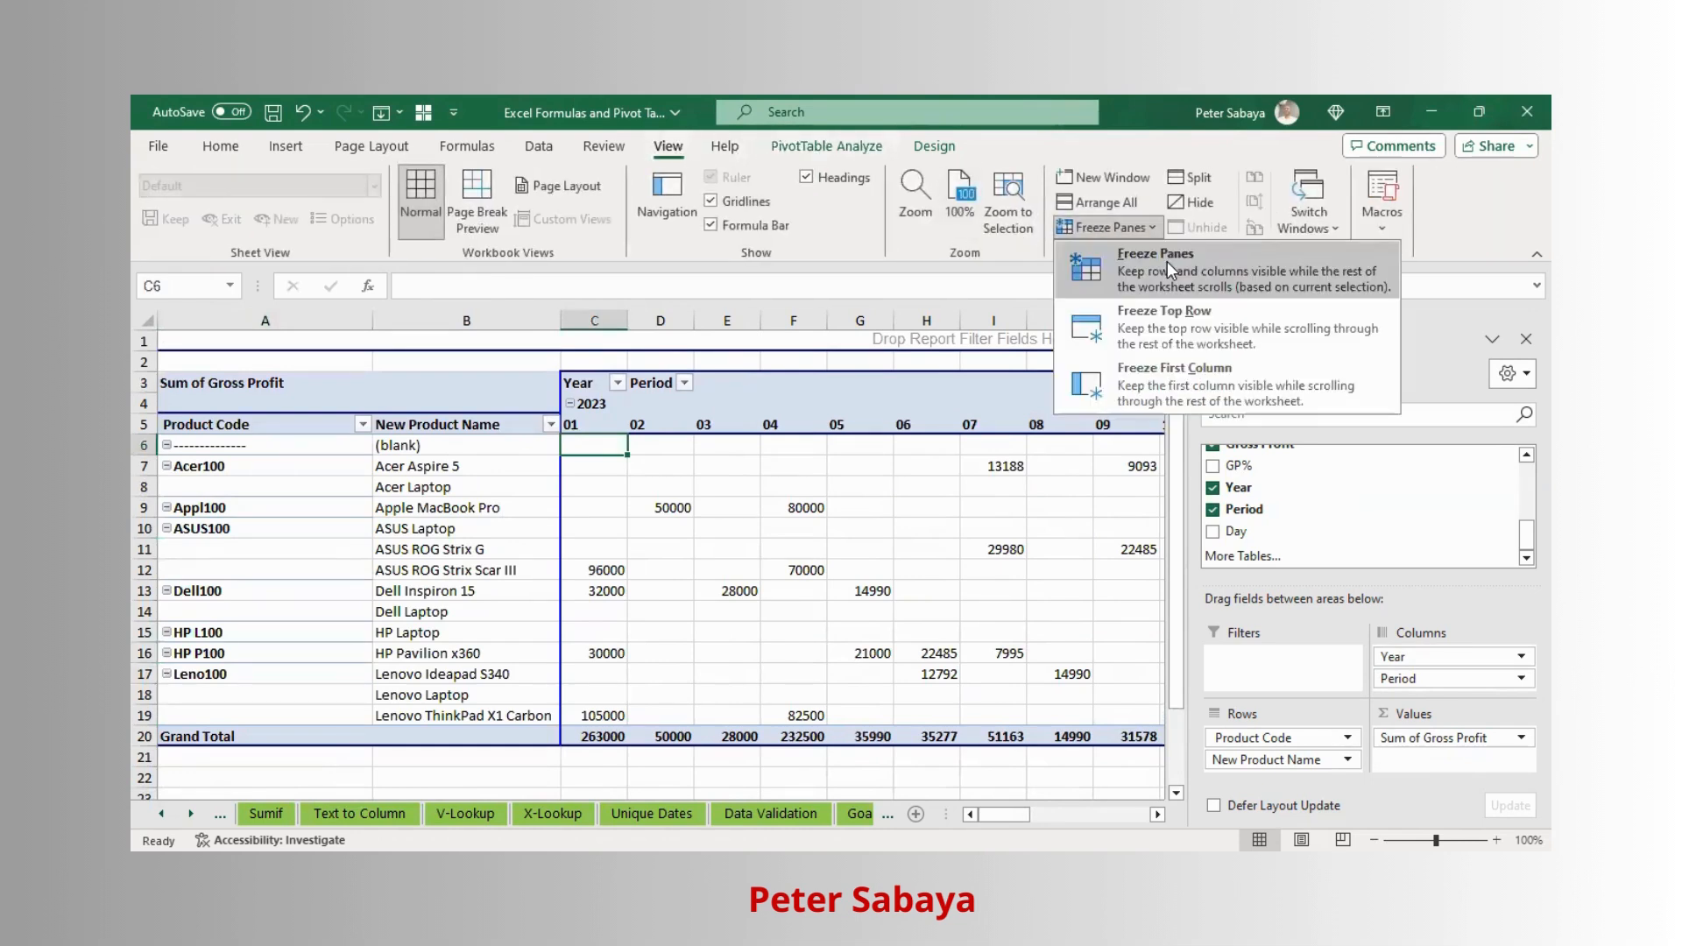
click(1167, 261)
- Move across the columns to check the frozen product columns and headers
click(701, 507)
click(603, 465)
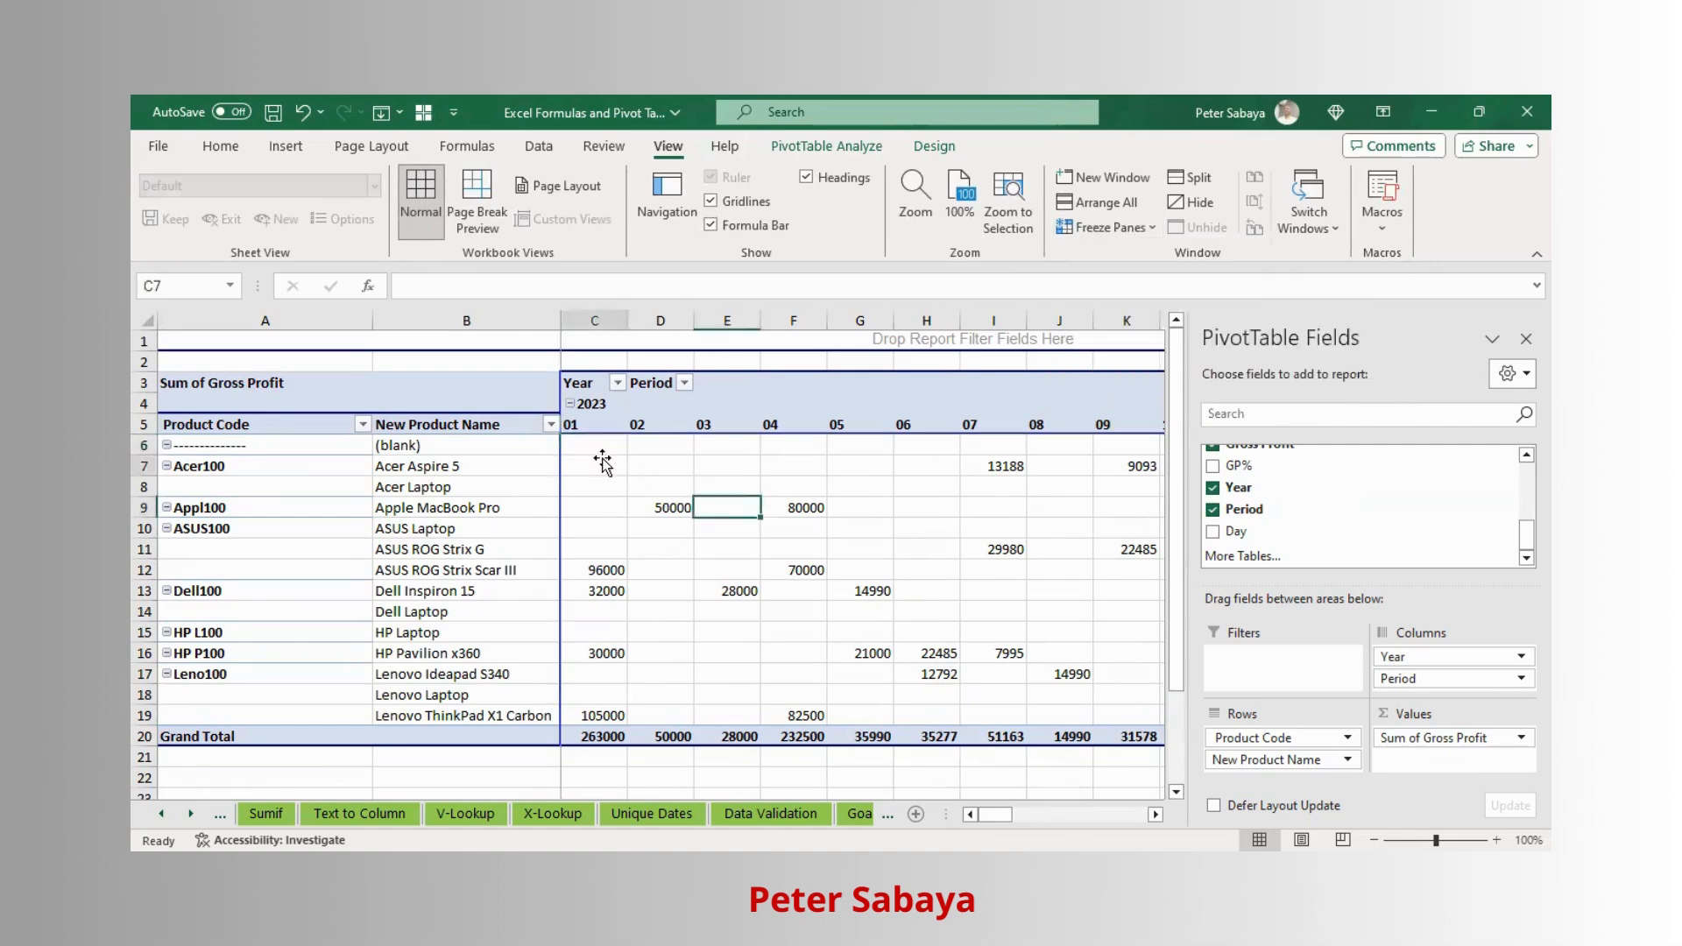
key(Right)
key(Right)
key(Right)
key(Right)
key(Right)
key(Right)
key(Right)
key(Right)
key(Right)
key(Right)
key(Right)
key(Right)
key(Right)
key(Right)
key(Right)
key(Right)
key(Right)
key(Right)
key(Right)
key(Right)
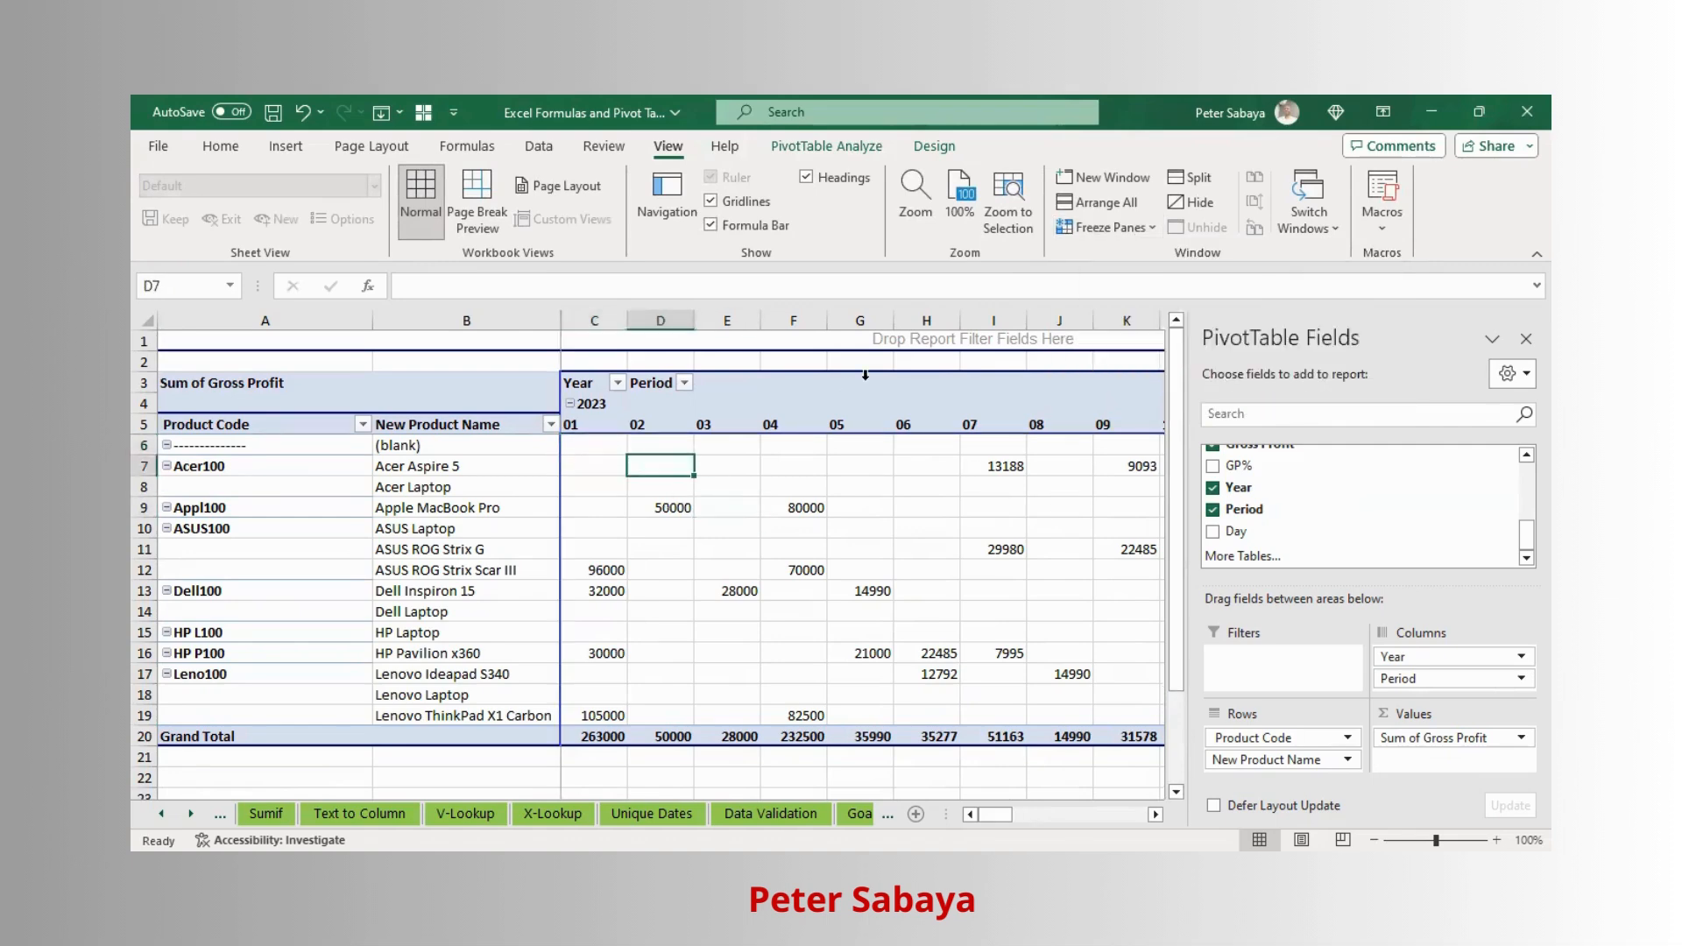
key(Left)
key(Left)
key(Left)
key(Left)
key(Left)
key(Left)
key(Left)
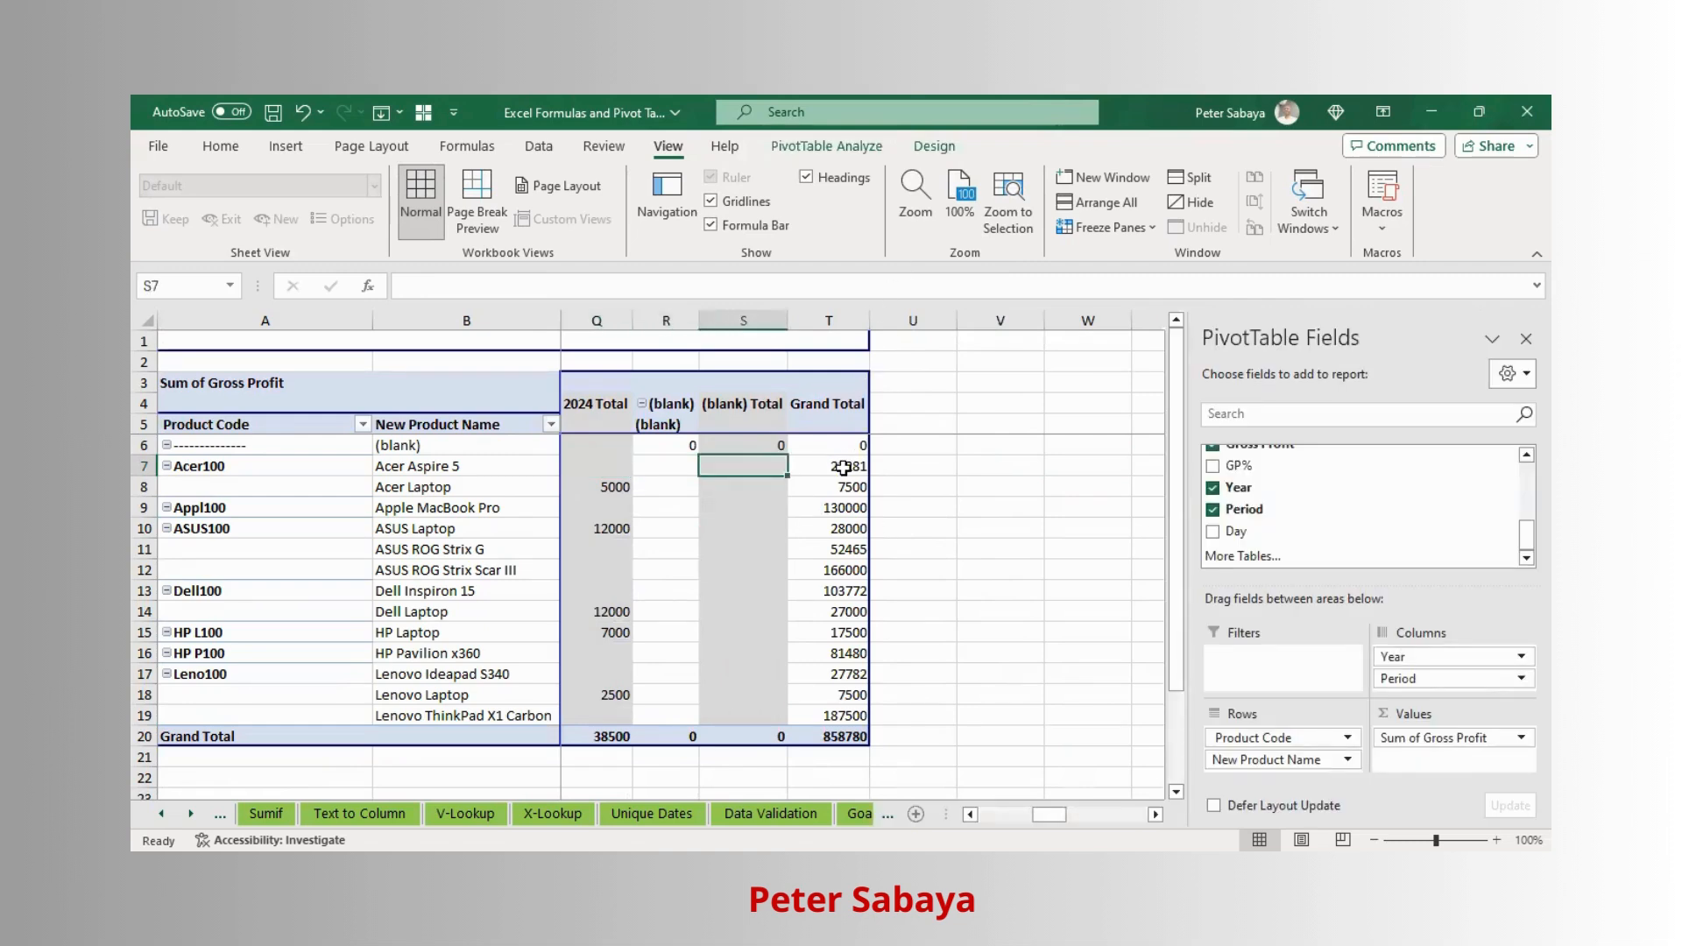
- Format the Gross Profit values as Number with 0 decimal places, a 1000 separator and the third negative style
mouse_move(839, 470)
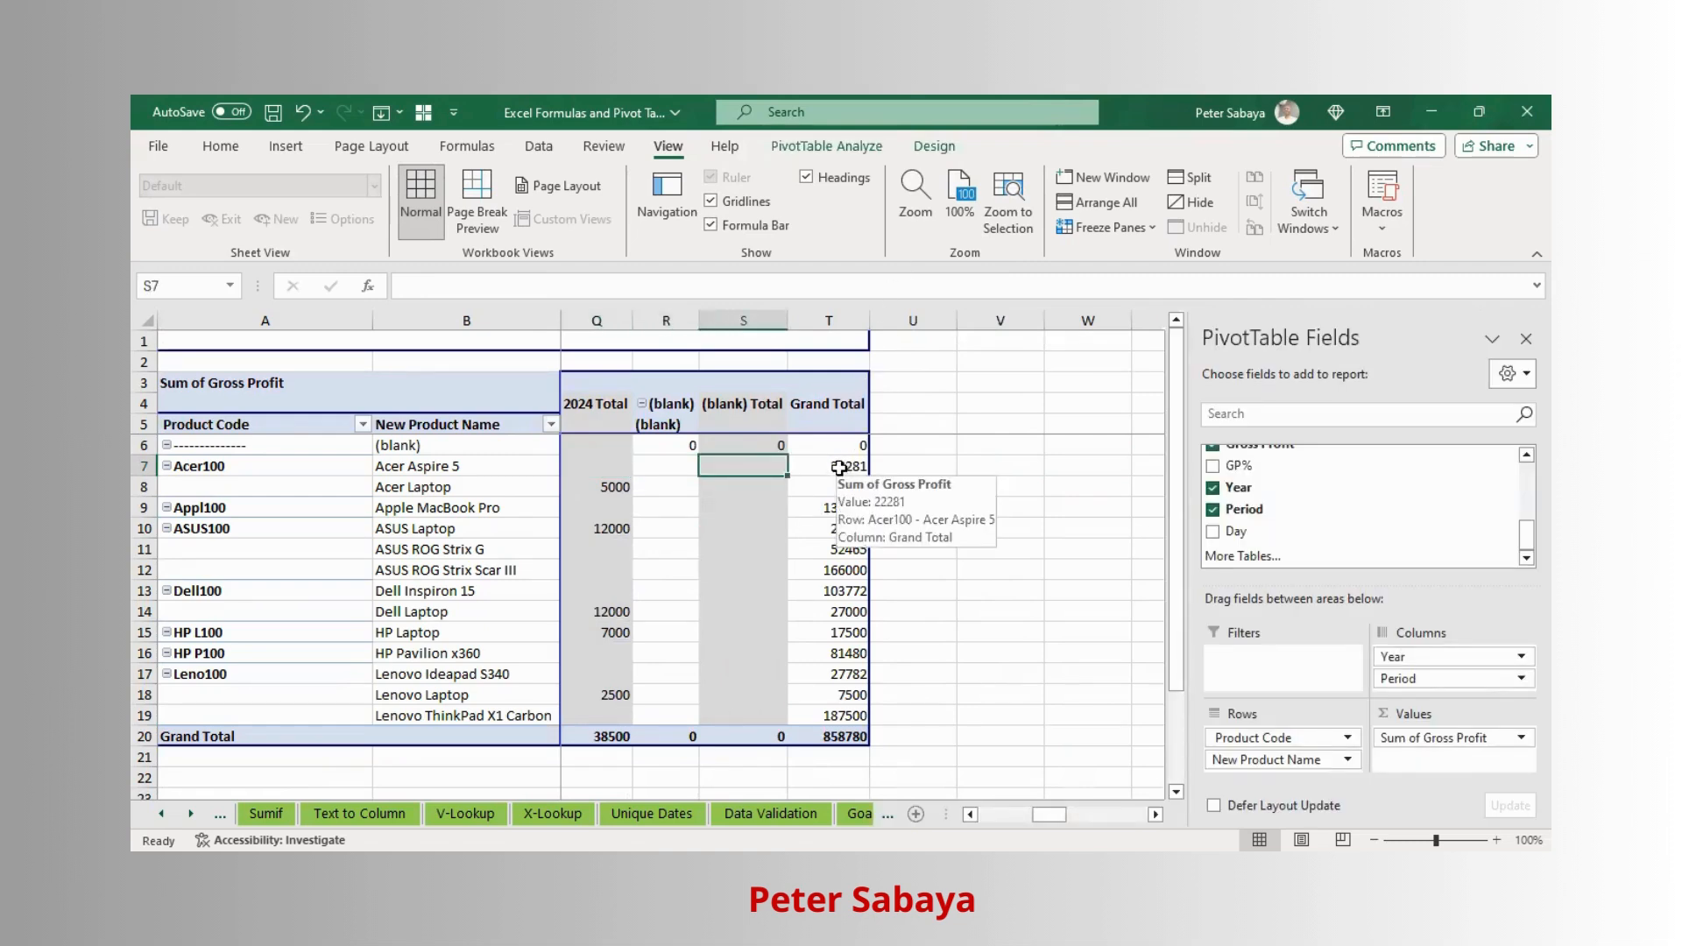
click(839, 467)
right_click(839, 467)
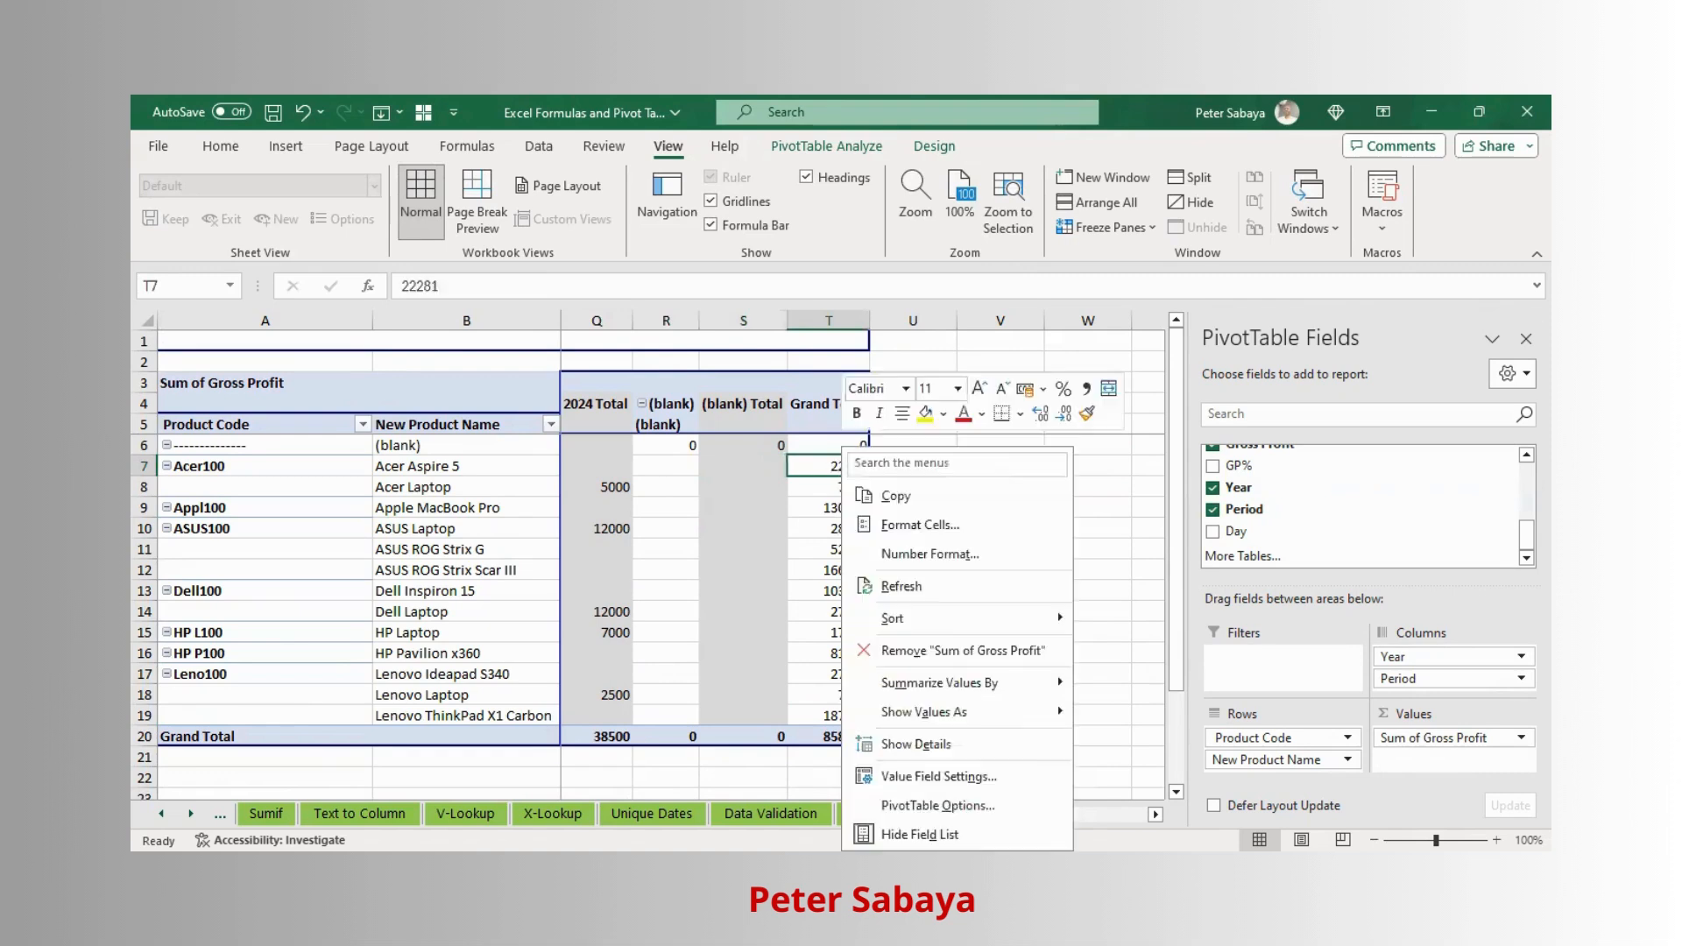
click(930, 777)
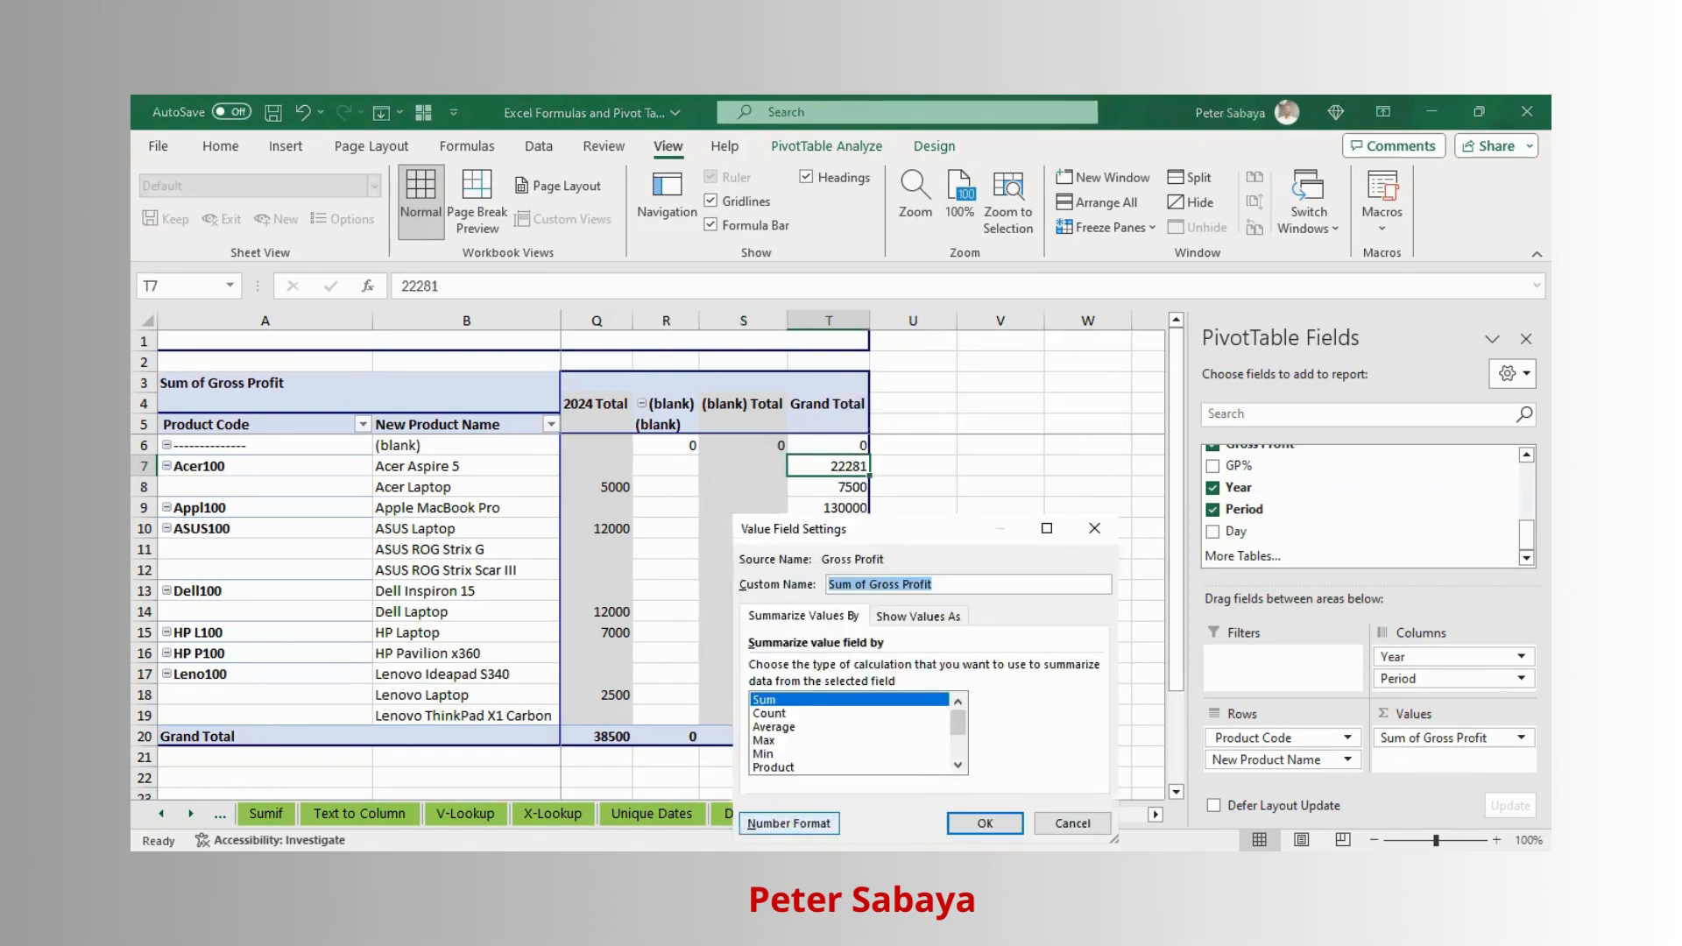
click(788, 823)
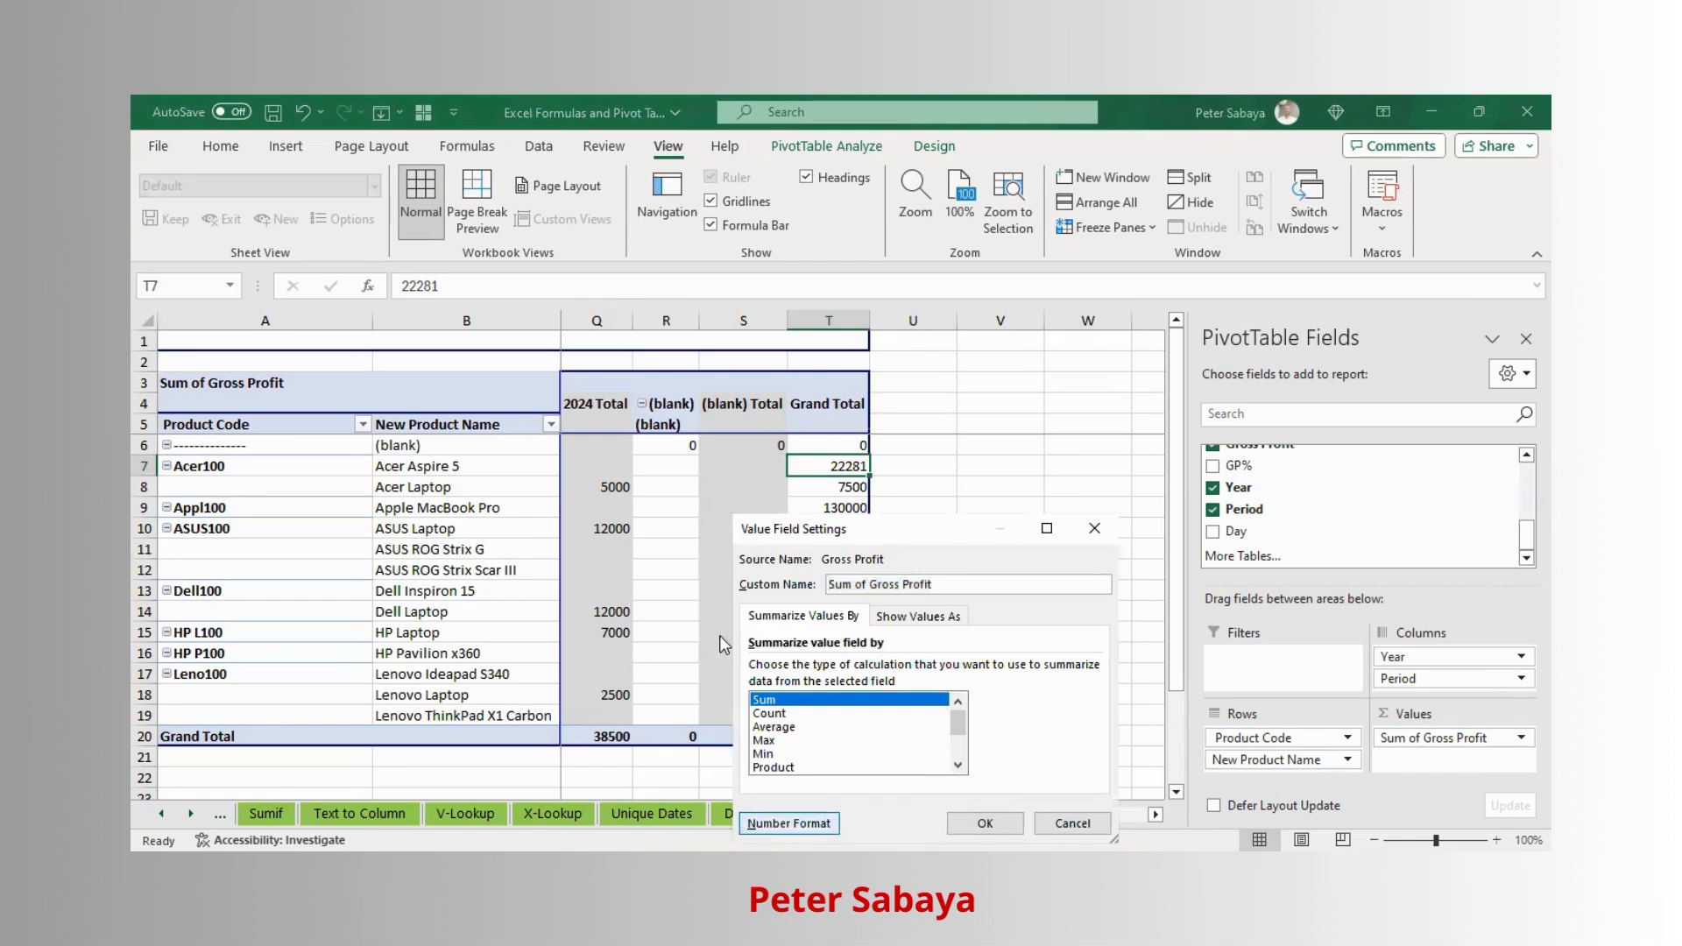
click(683, 452)
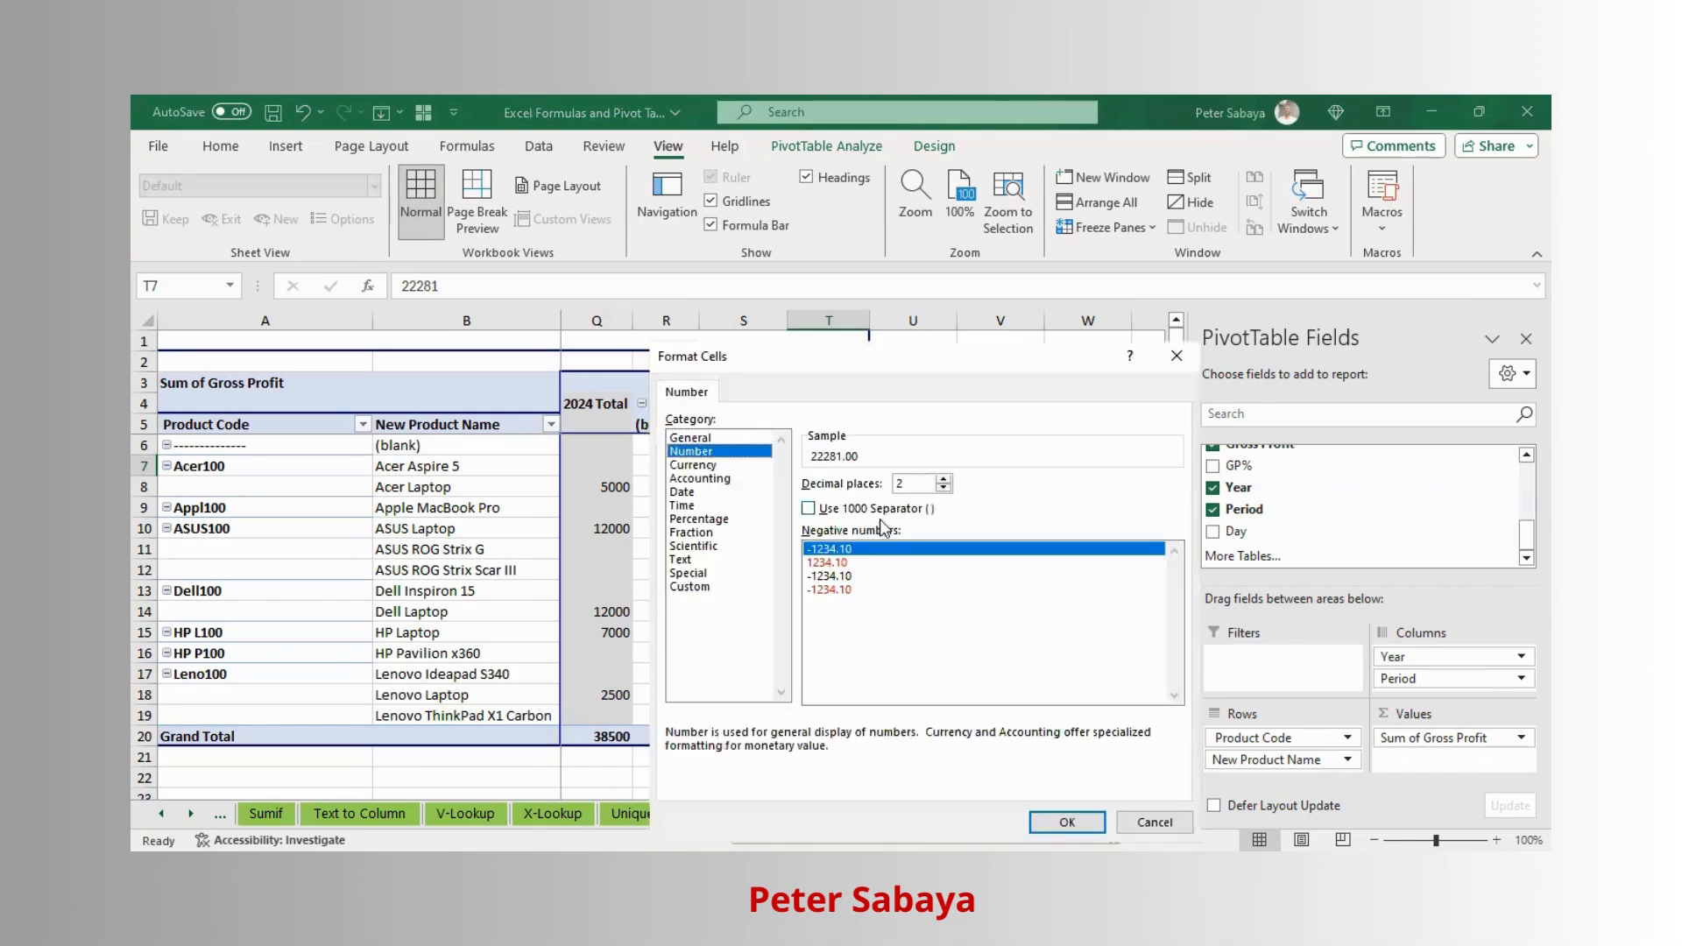
click(810, 510)
click(944, 487)
click(944, 488)
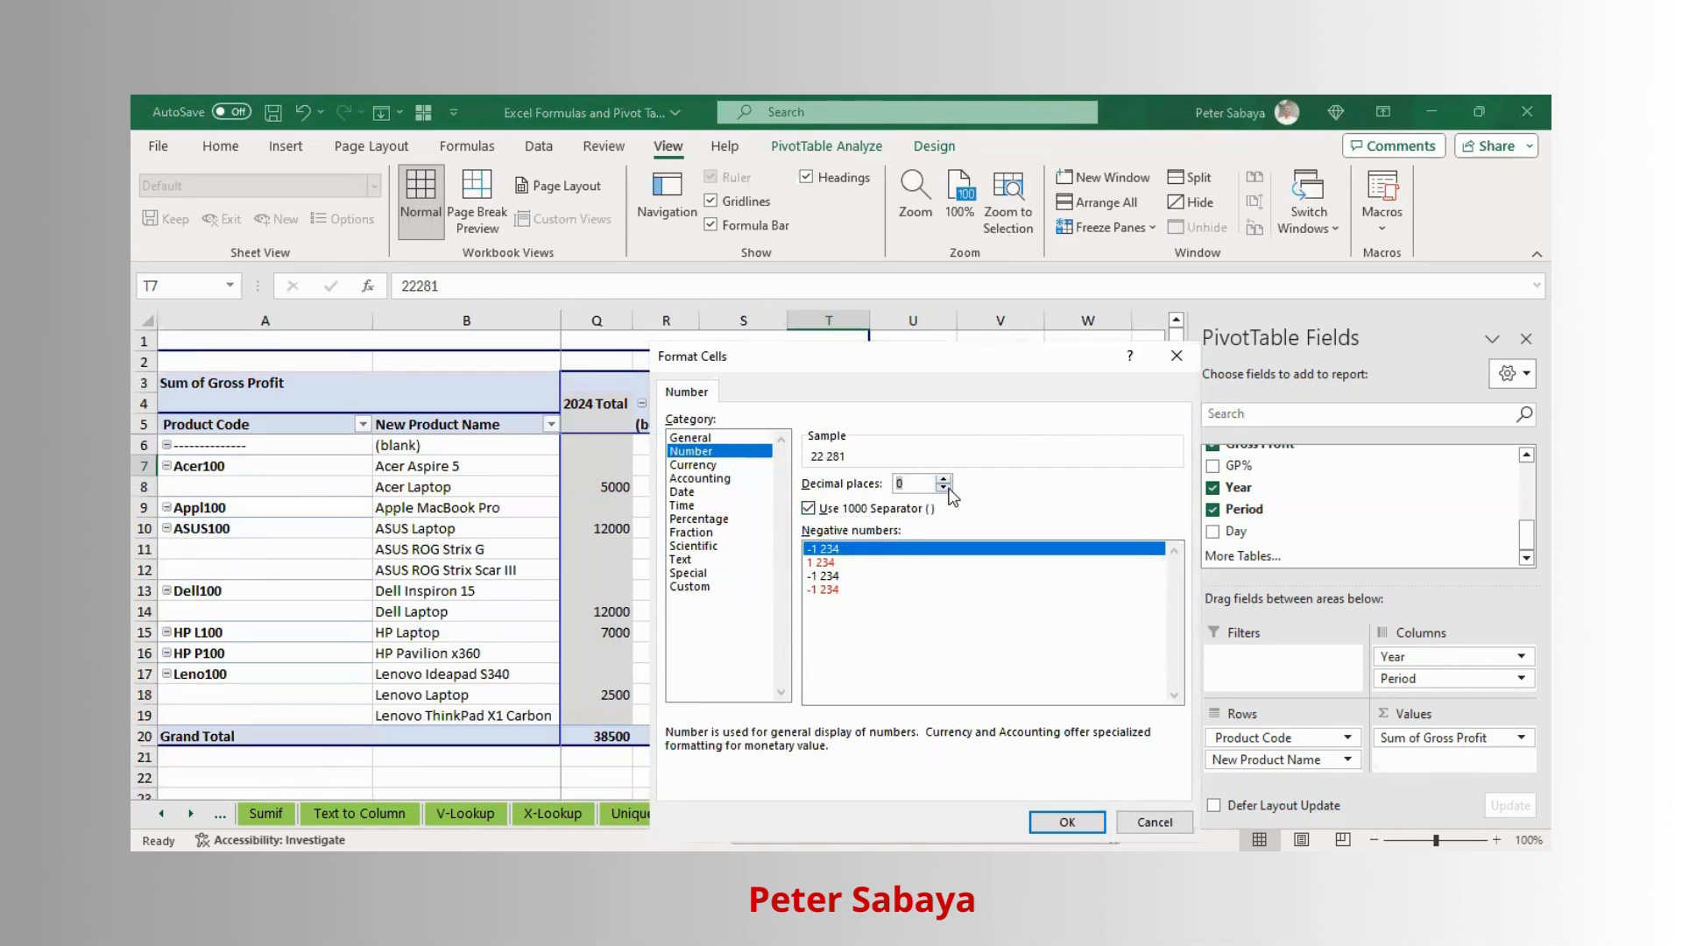
click(828, 576)
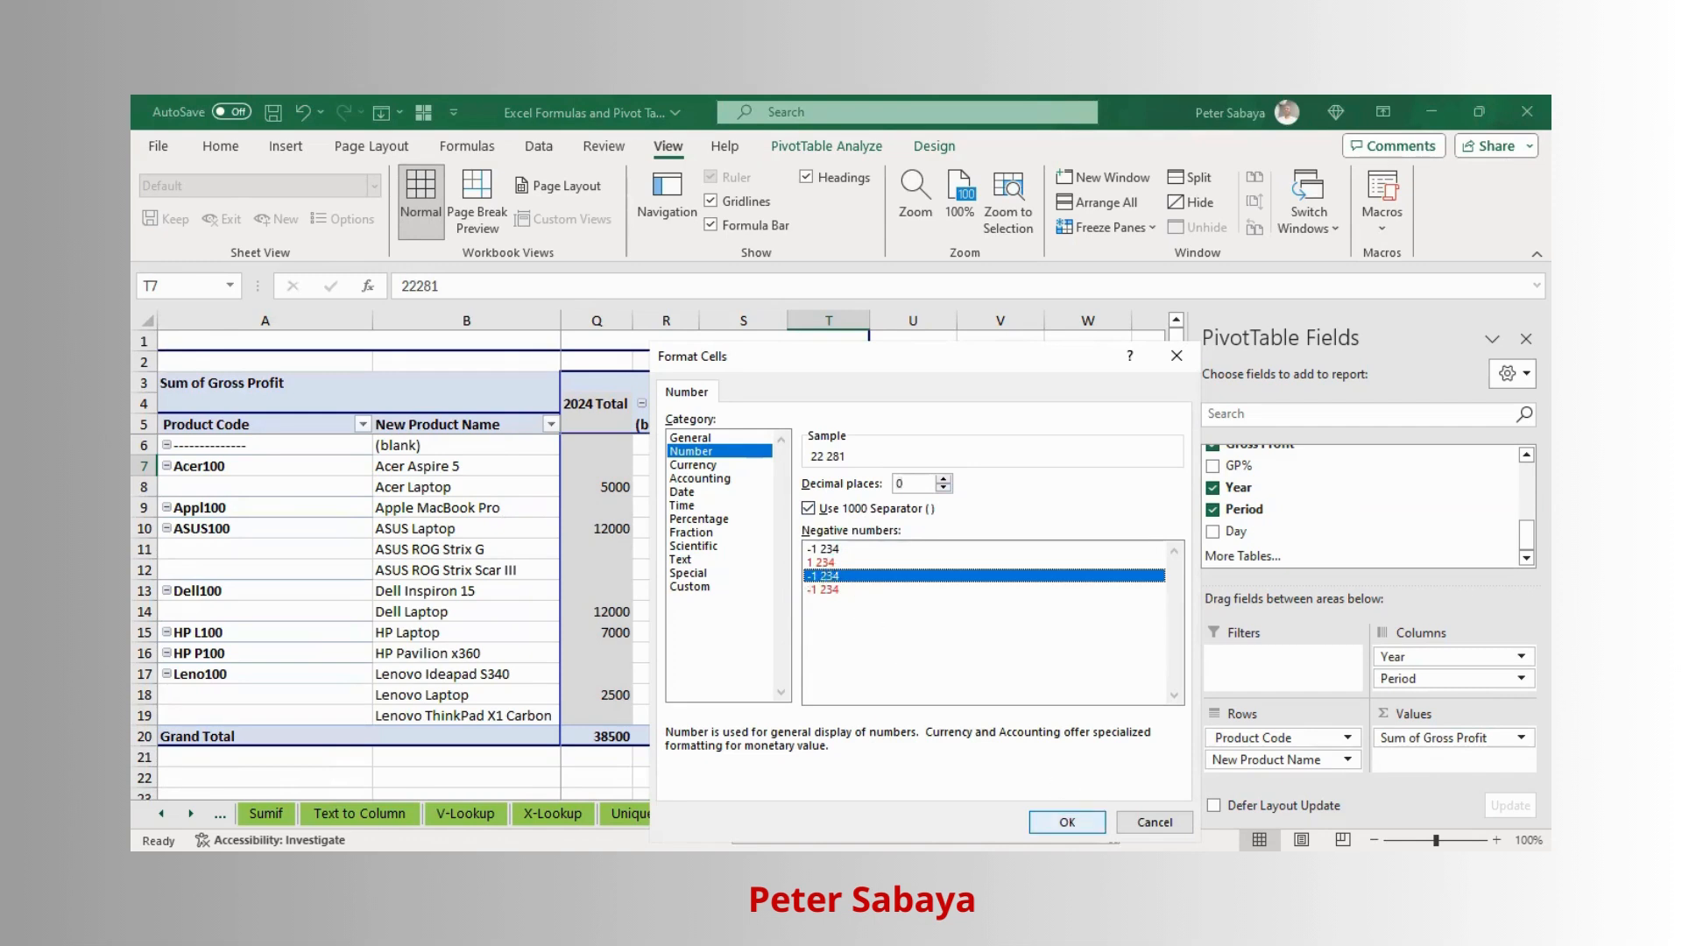
click(1067, 821)
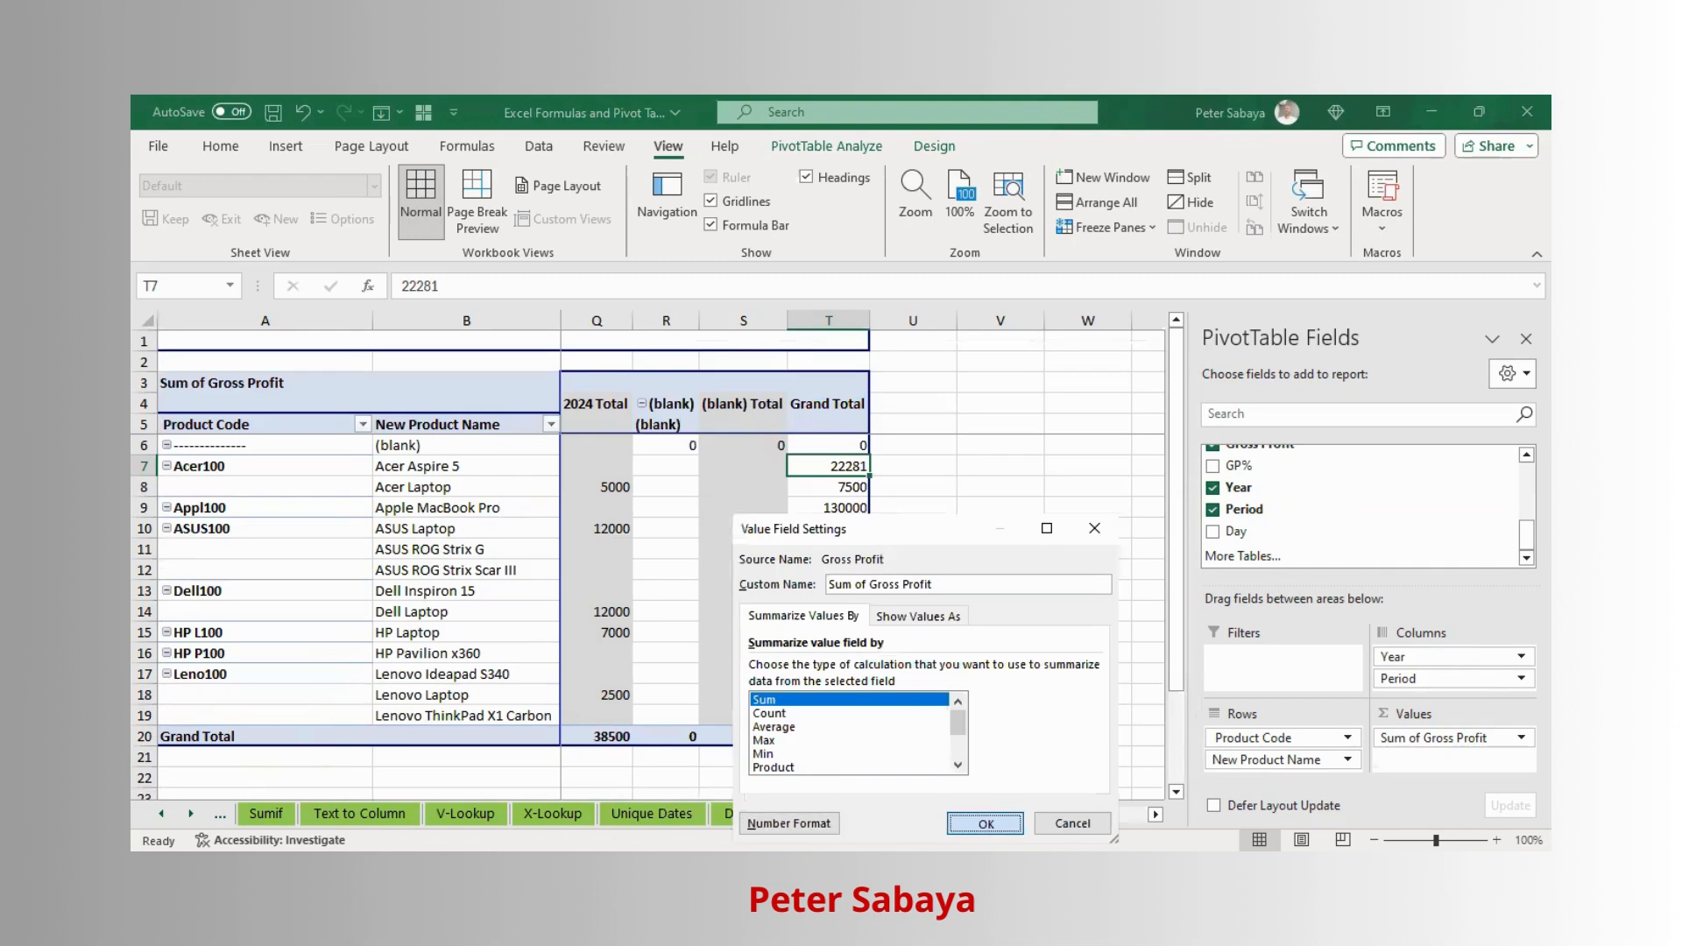
click(984, 823)
- Review the formatted gross profit values across the pivot table
scroll(771, 582, down, 3)
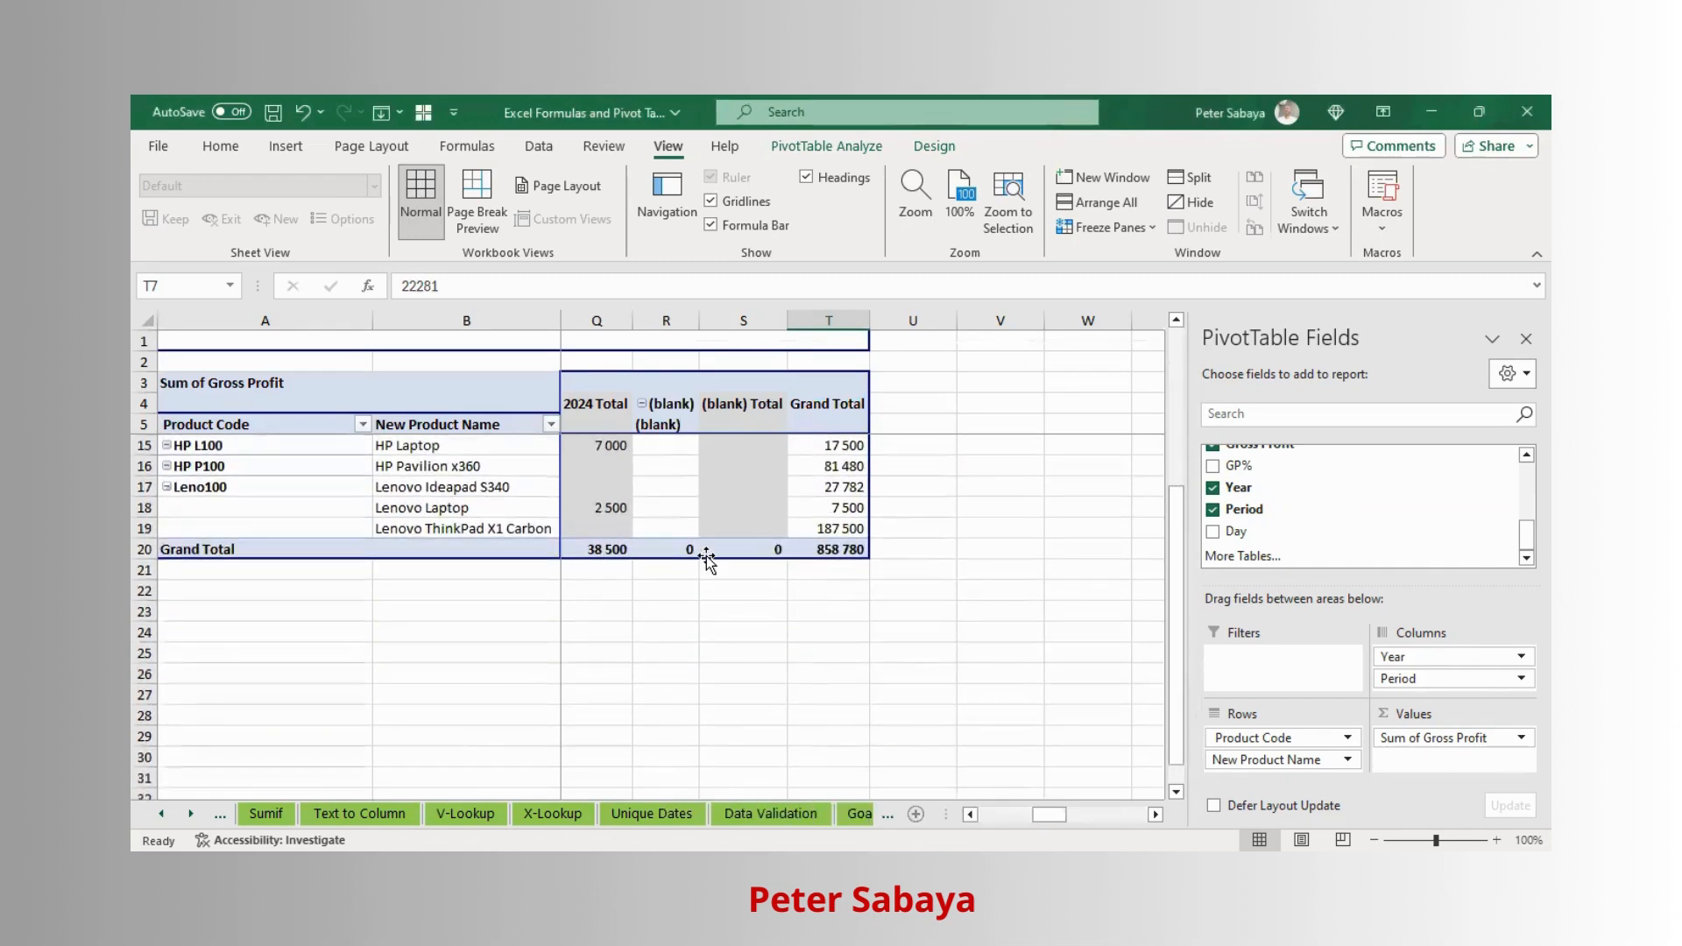
click(705, 556)
key(Left)
key(Left)
key(Left)
key(ctrl+Left)
key(ctrl+Left)
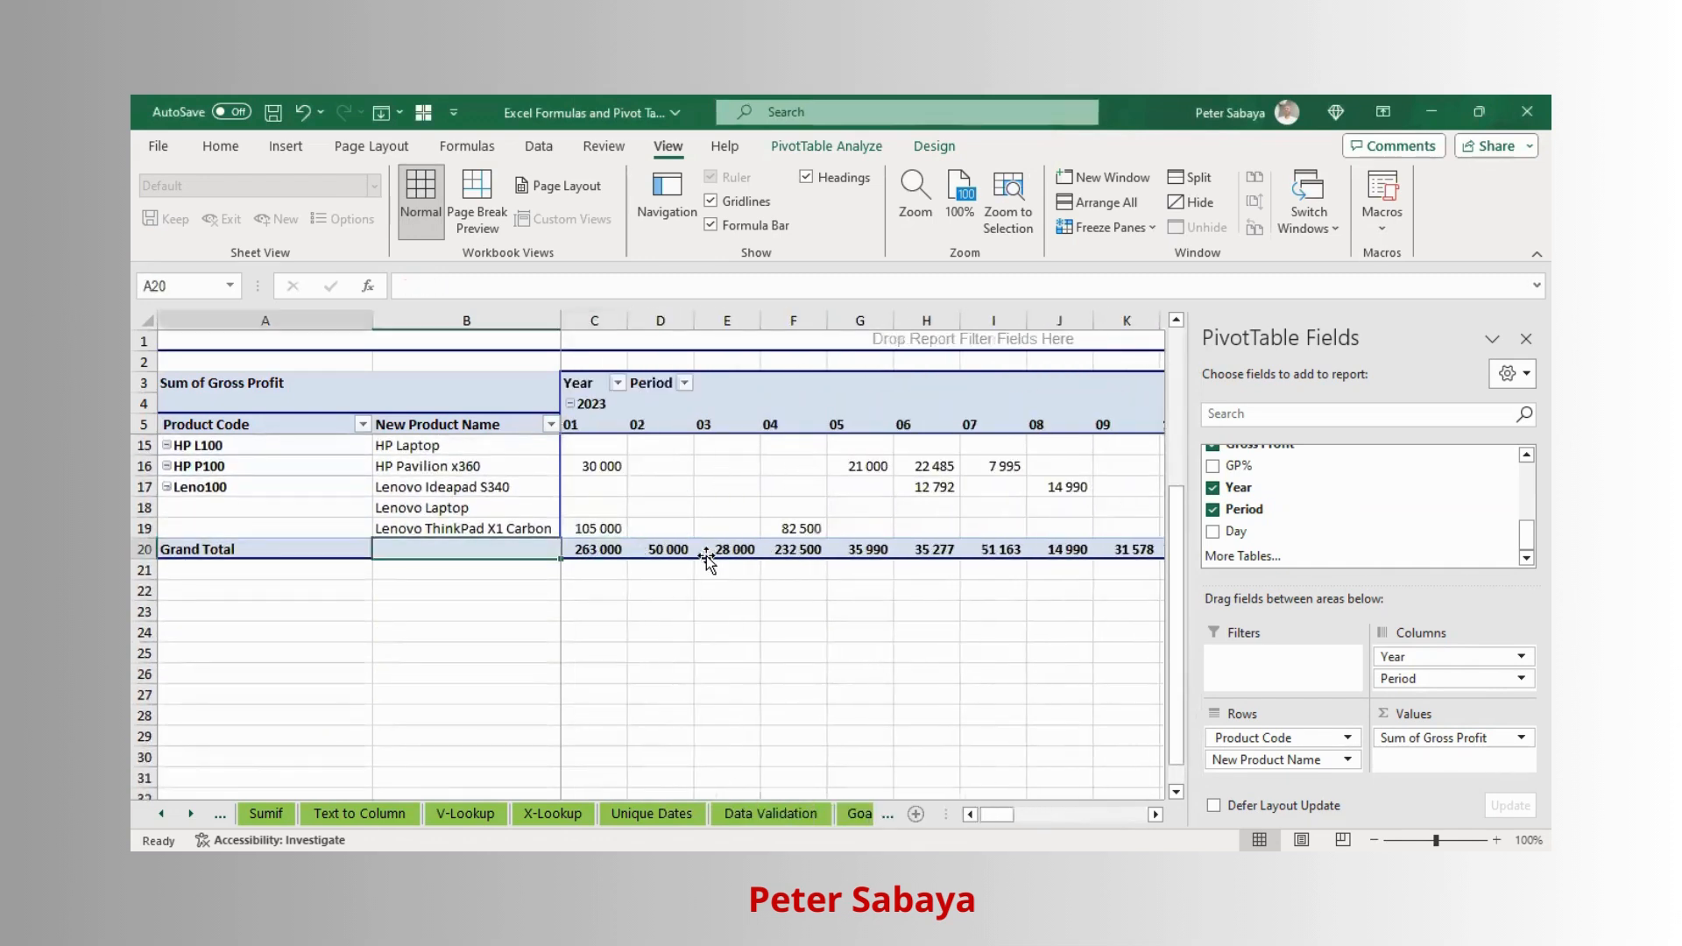
scroll(705, 543, up, 3)
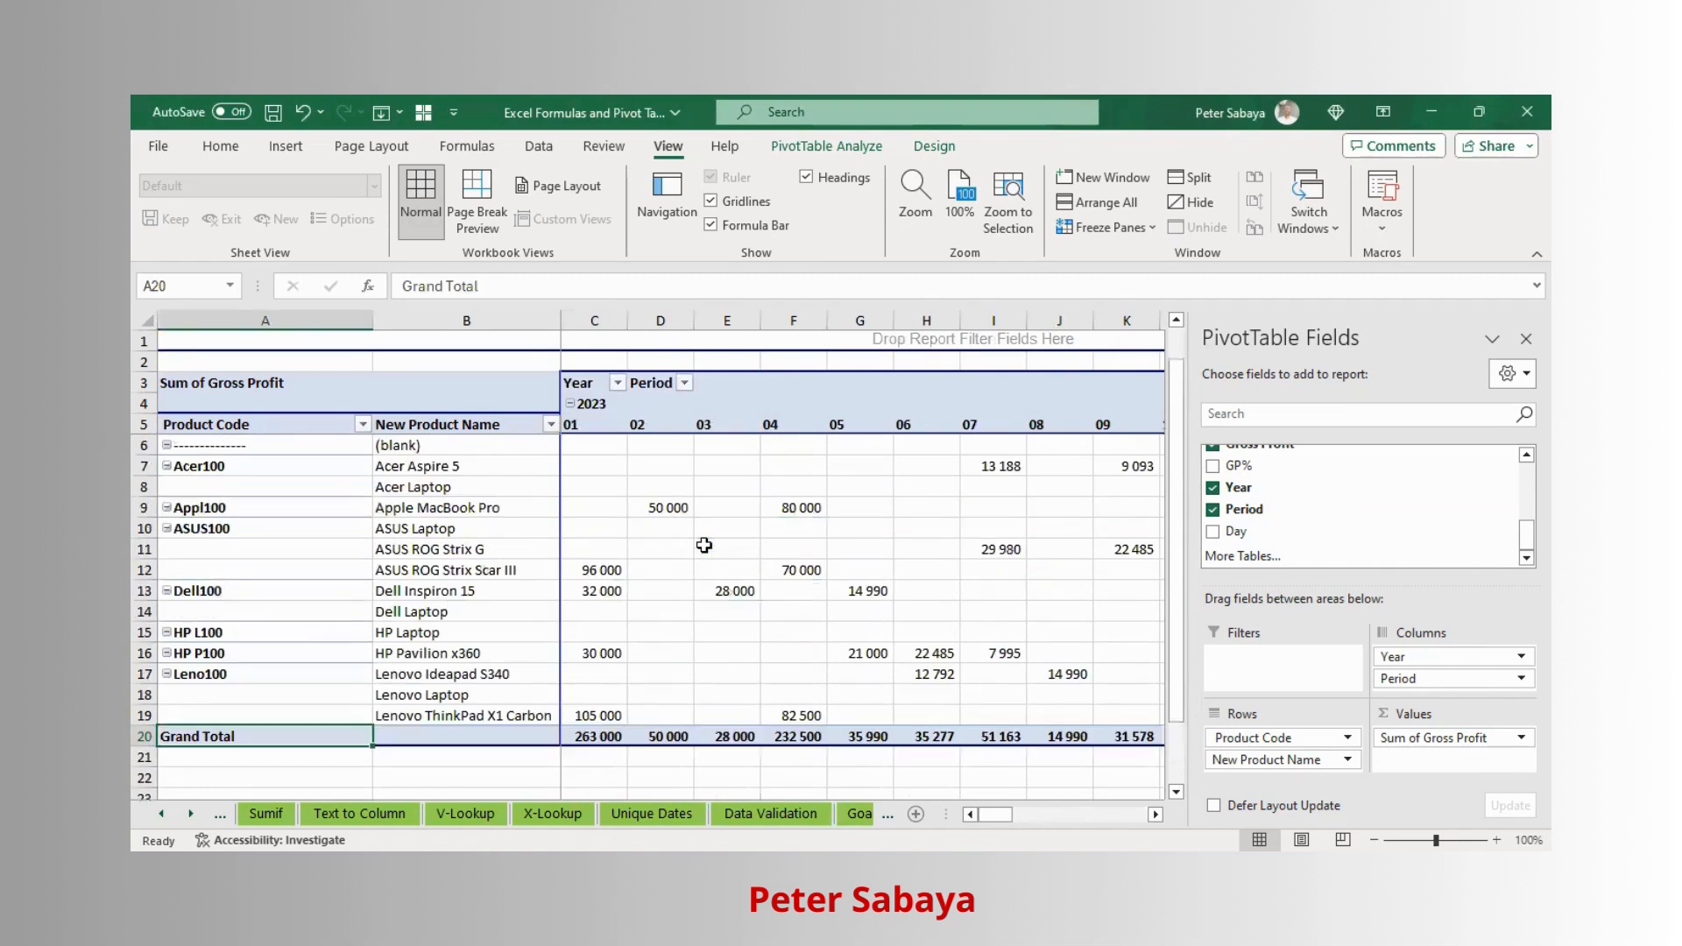
- Autofit column B to fit the product names
click(613, 464)
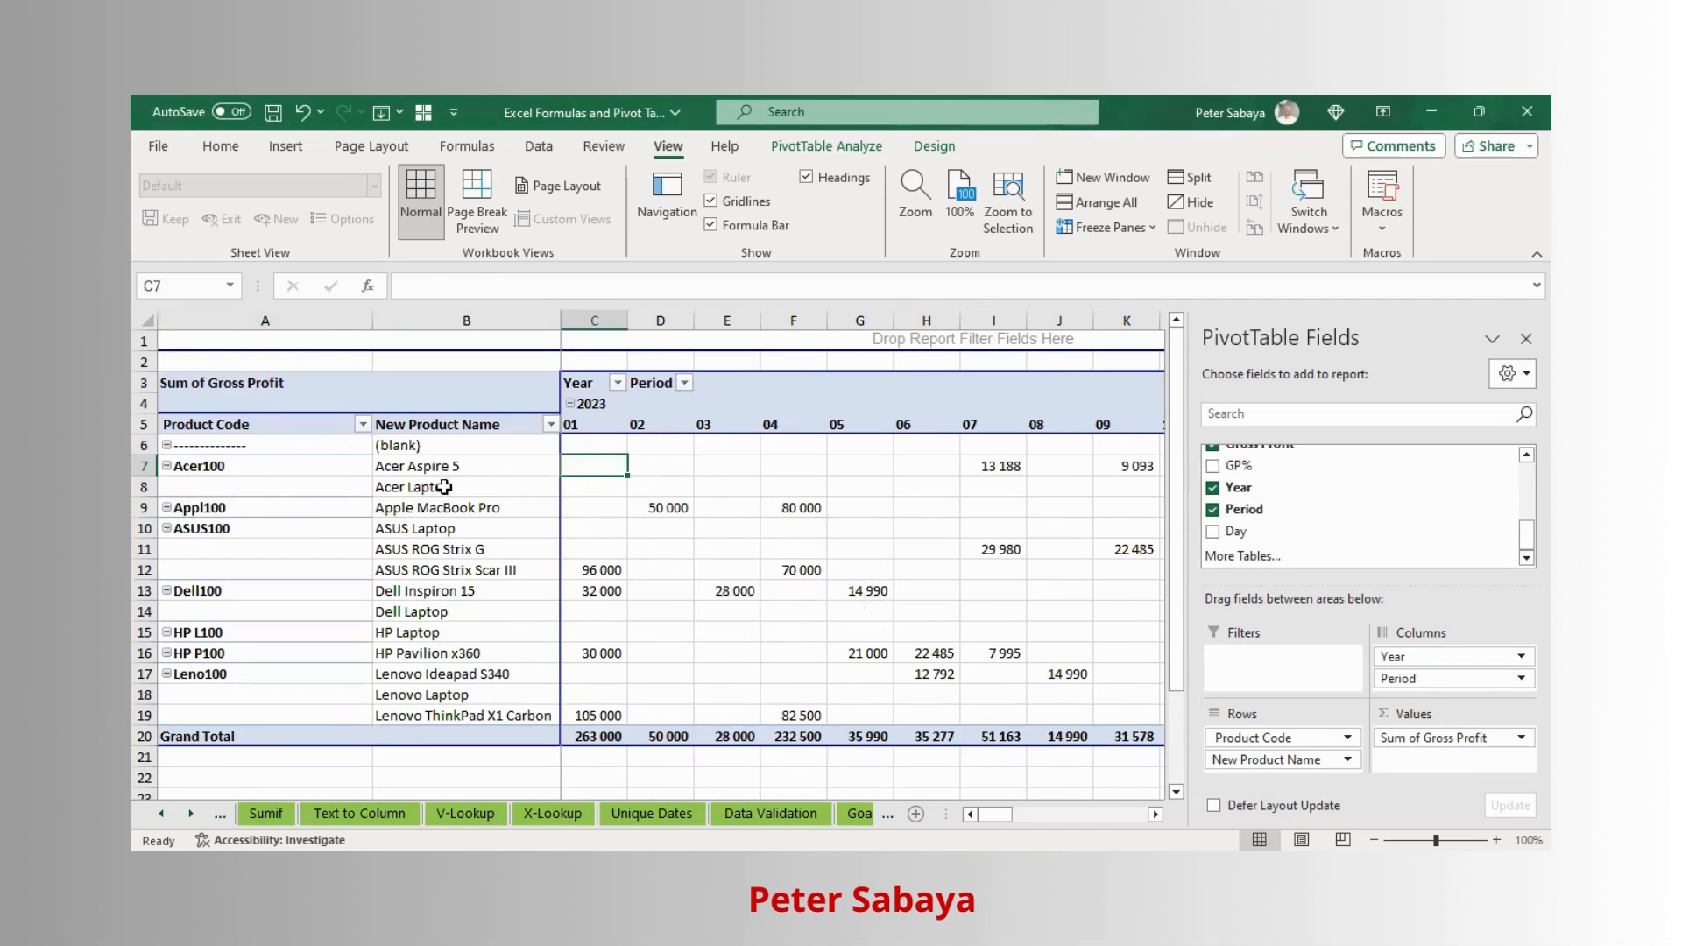
double_click(372, 321)
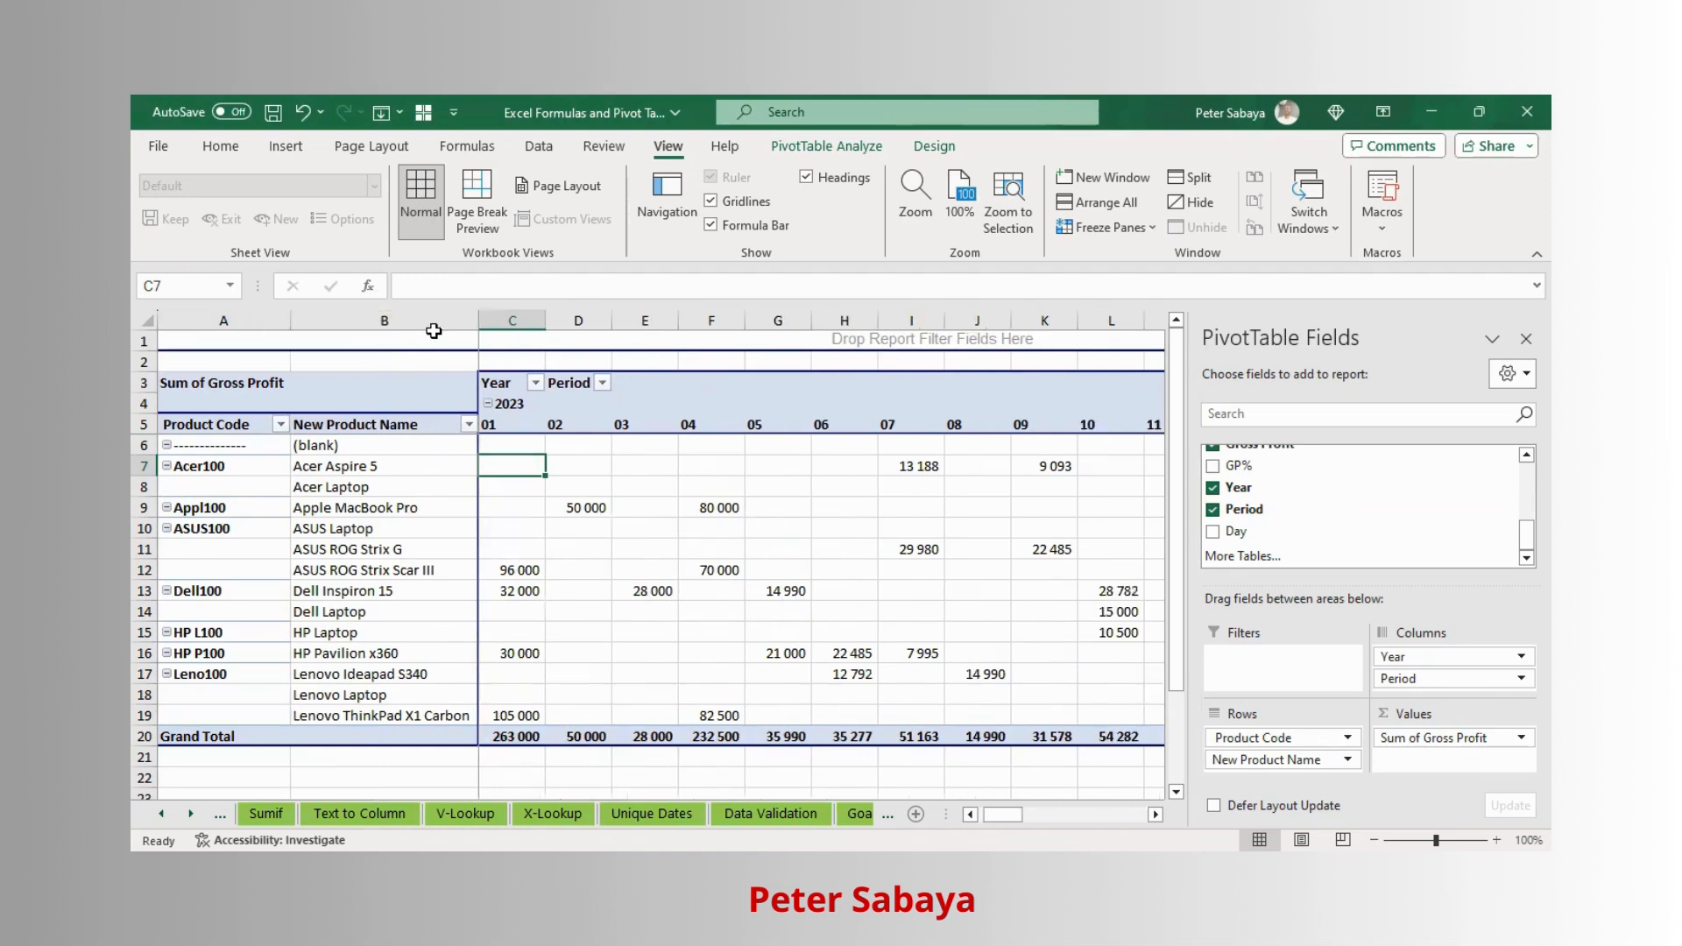
- Select the pivot's value columns from C across to AA and autofit their widths
drag(520, 331, 668, 360)
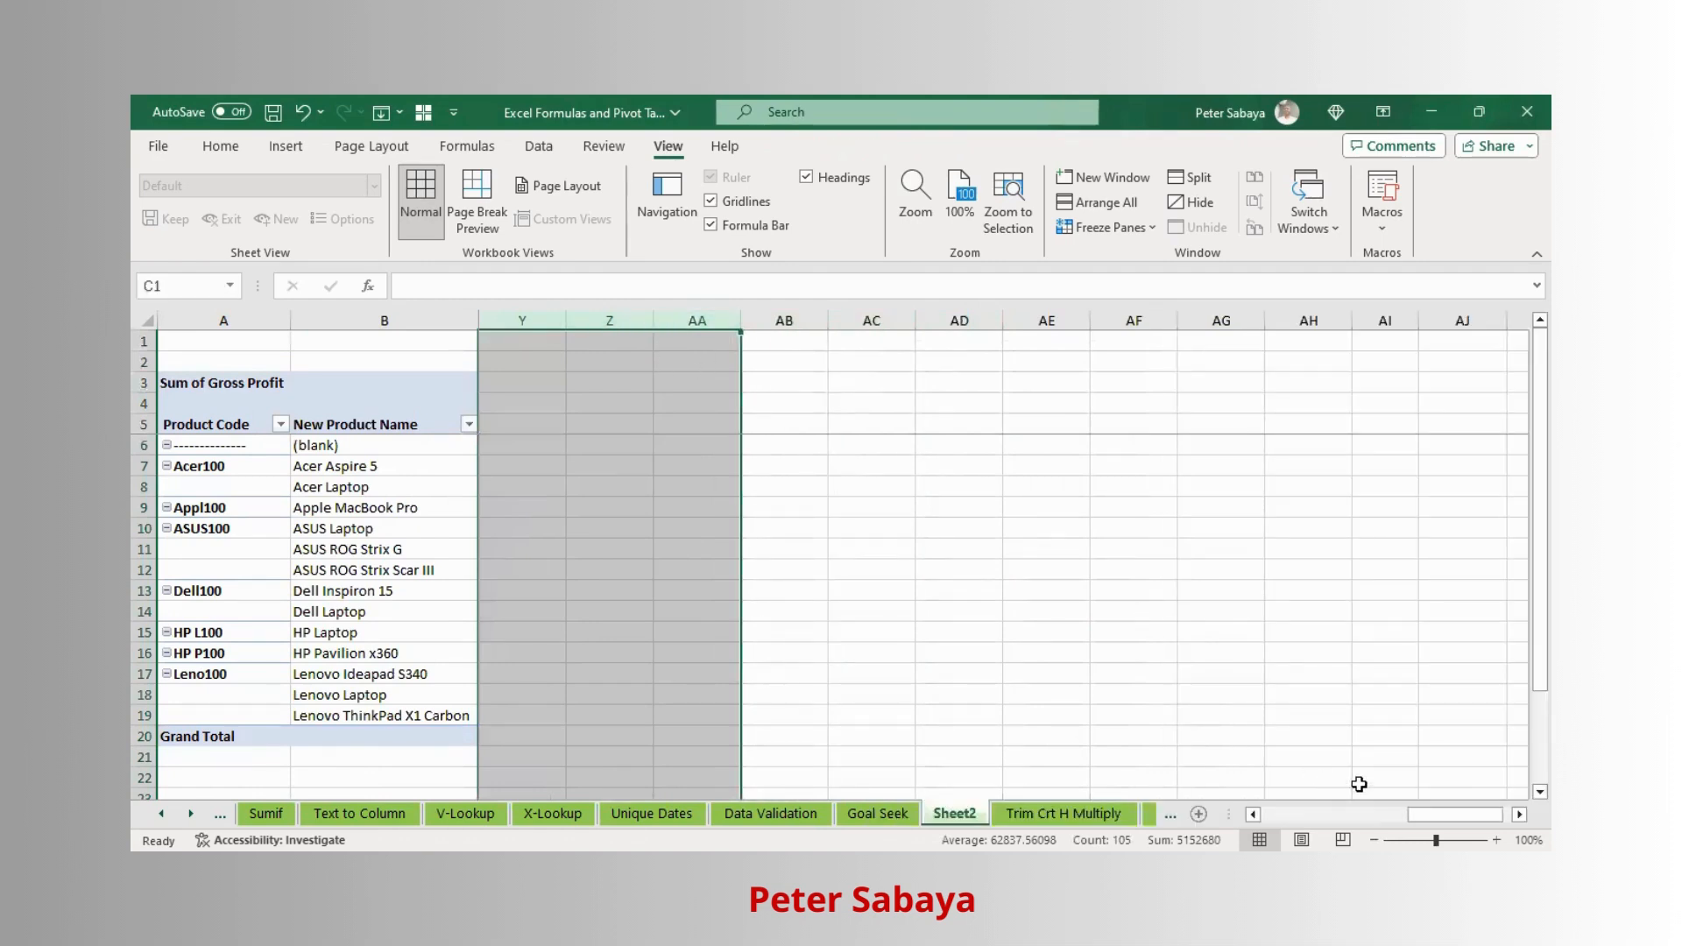
drag(1493, 813, 1305, 814)
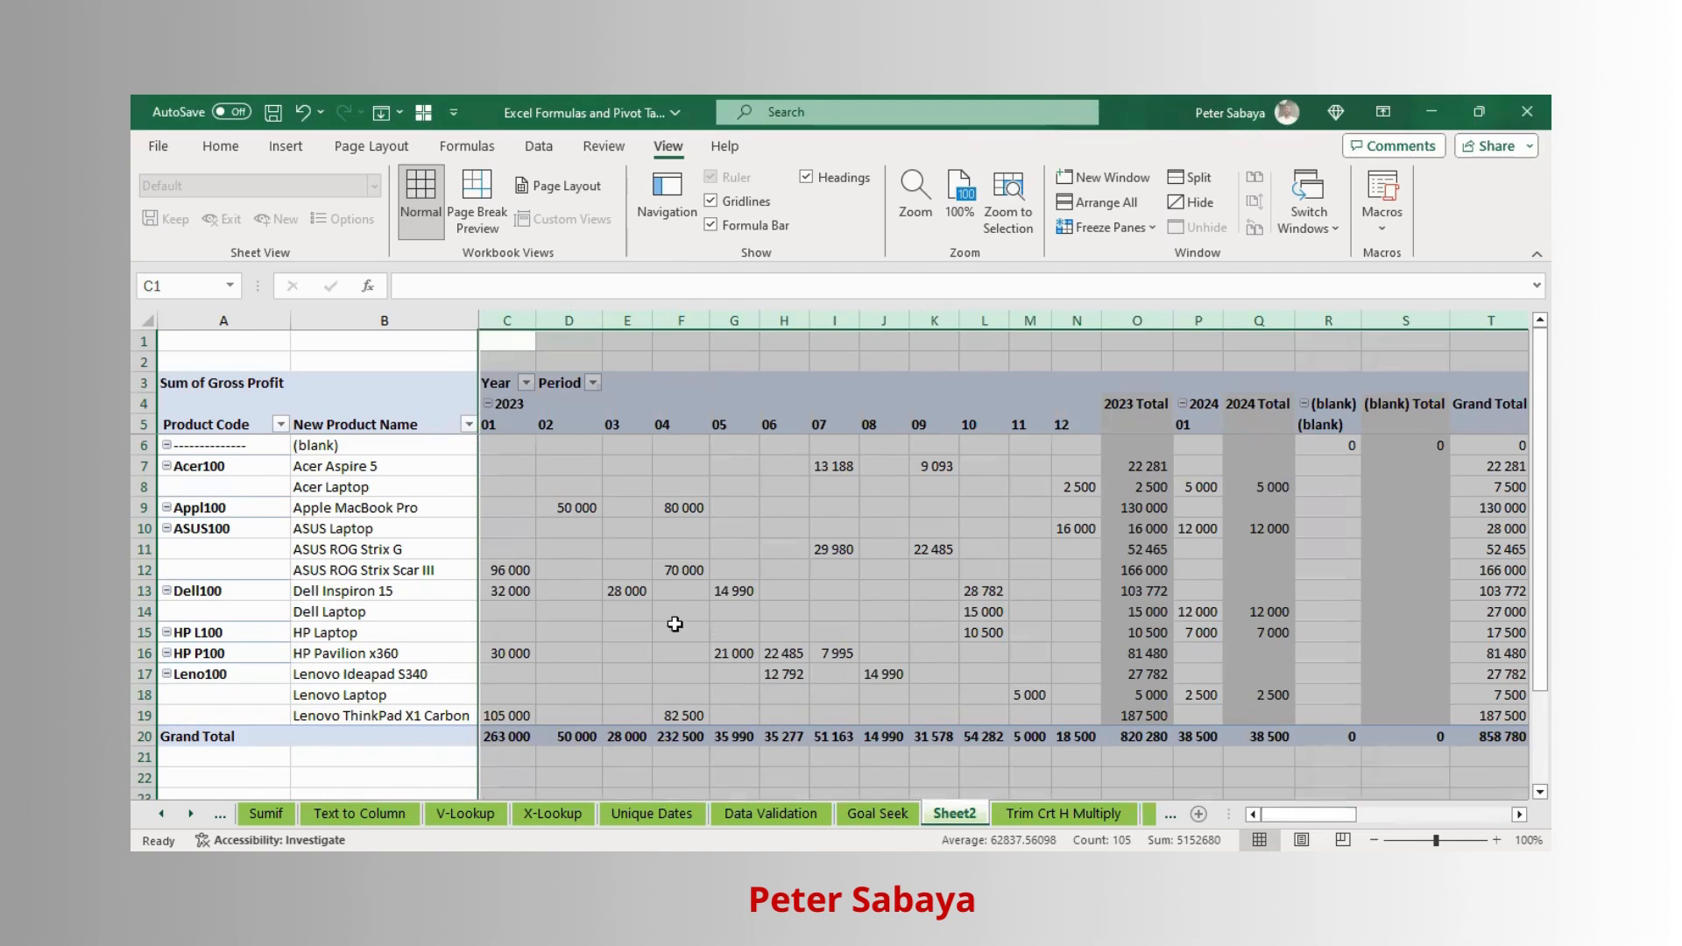
- Turn off autofitting column widths on update in the PivotTable options
right_click(780, 593)
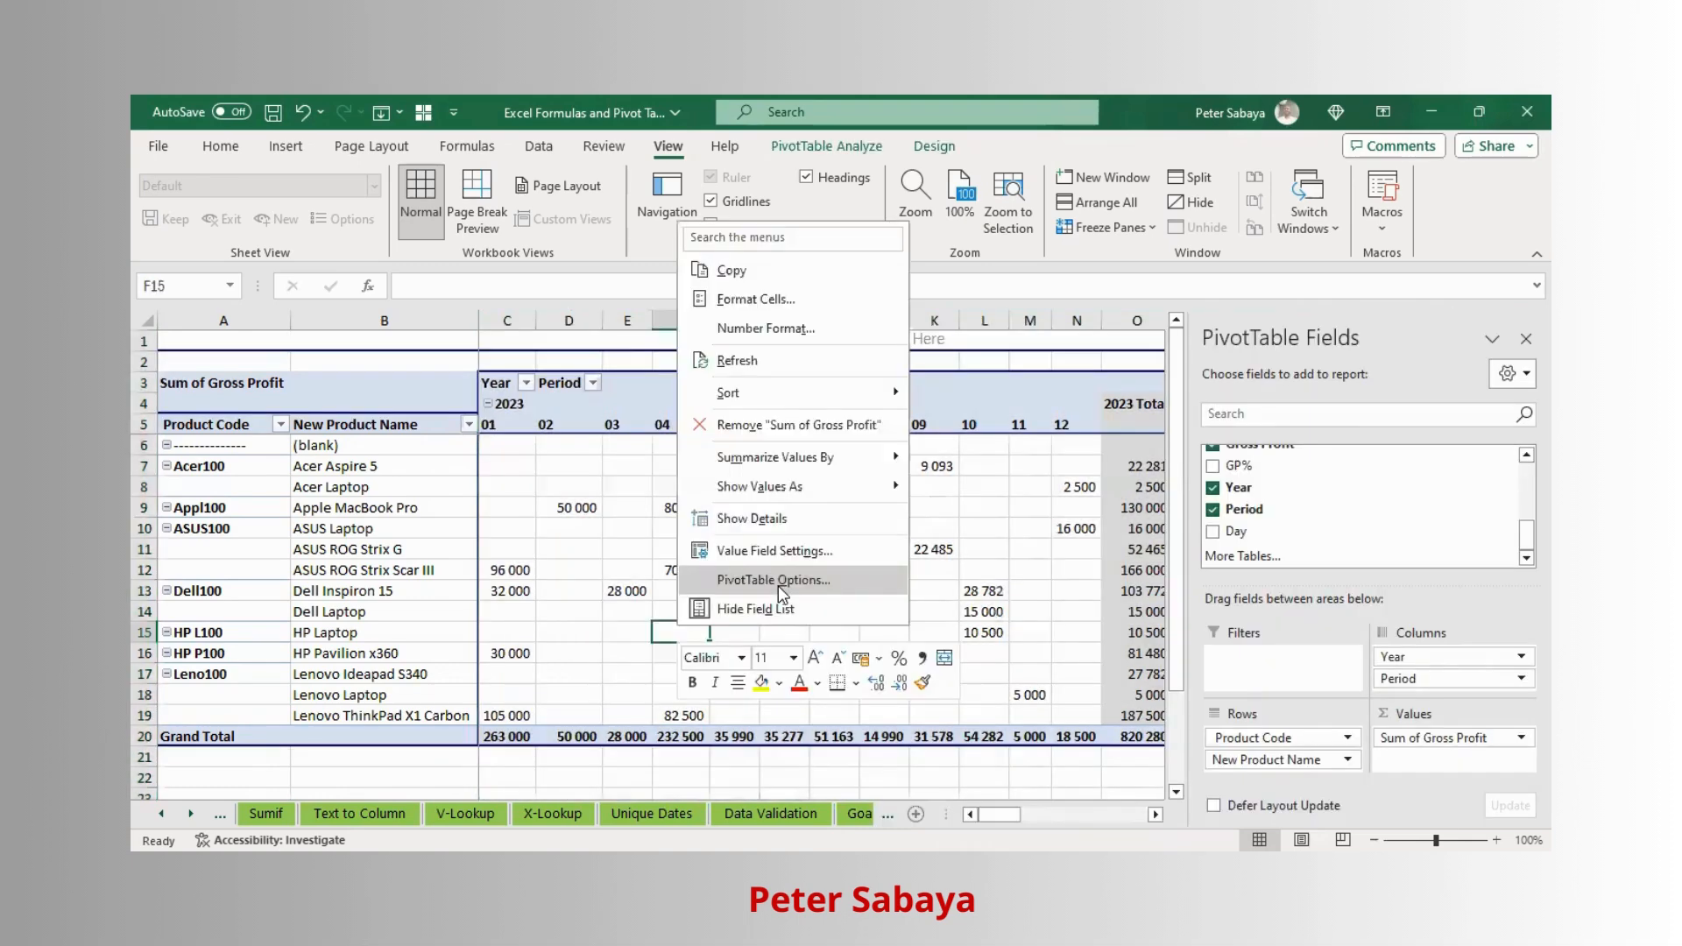
click(761, 580)
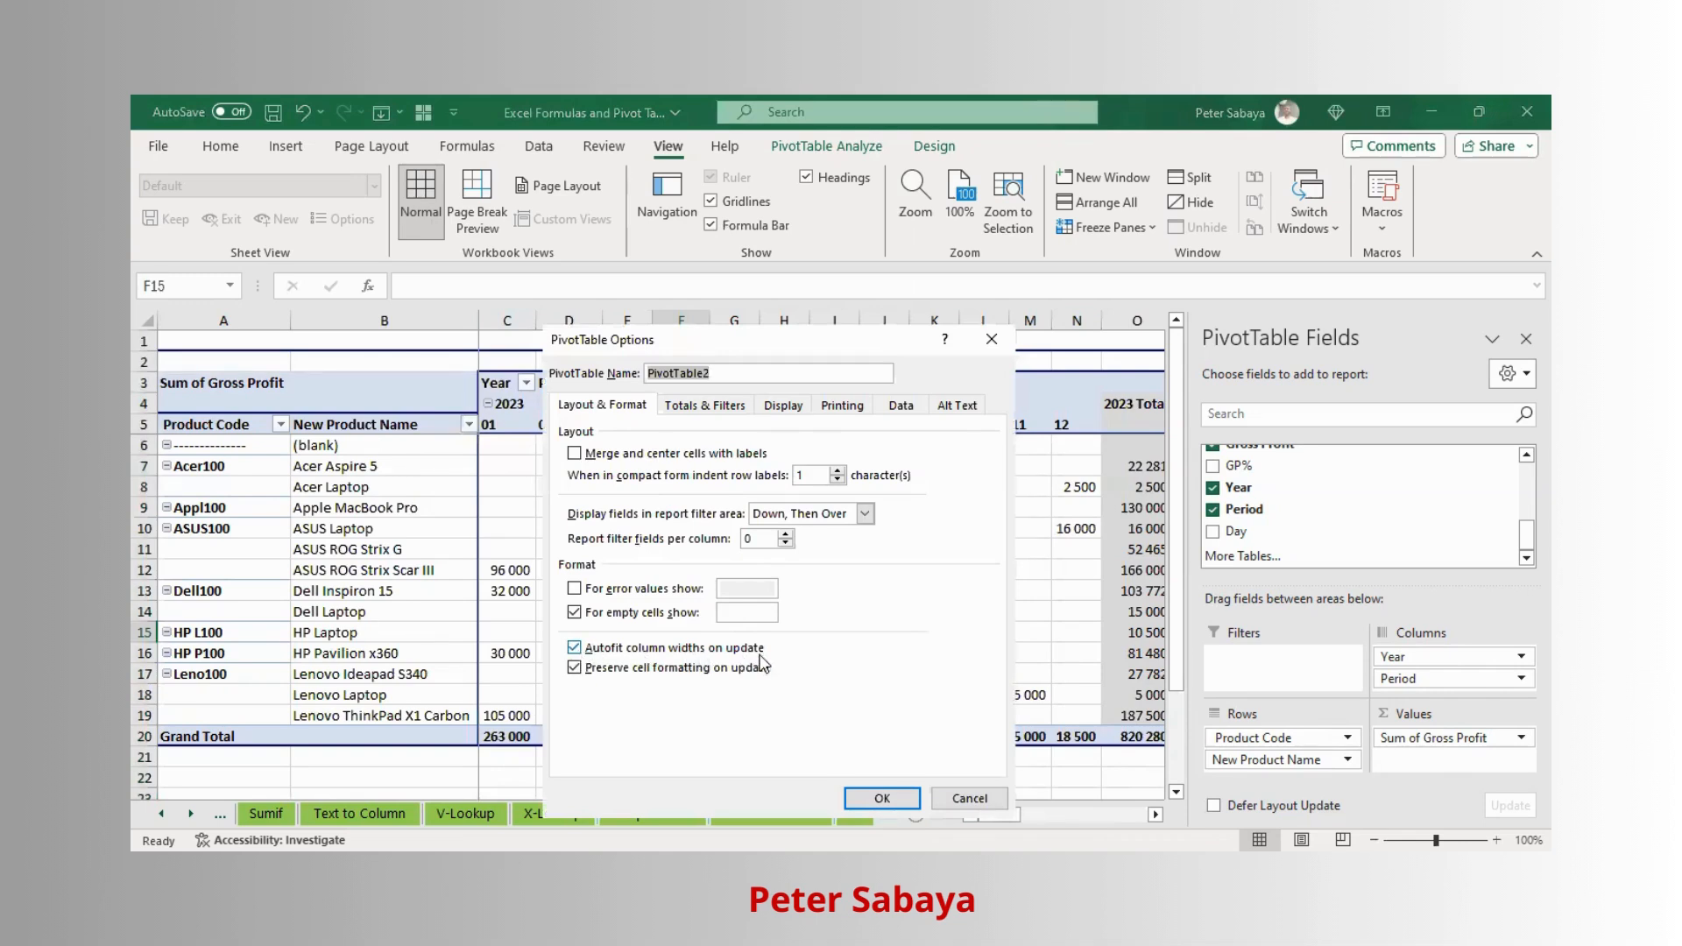
click(574, 648)
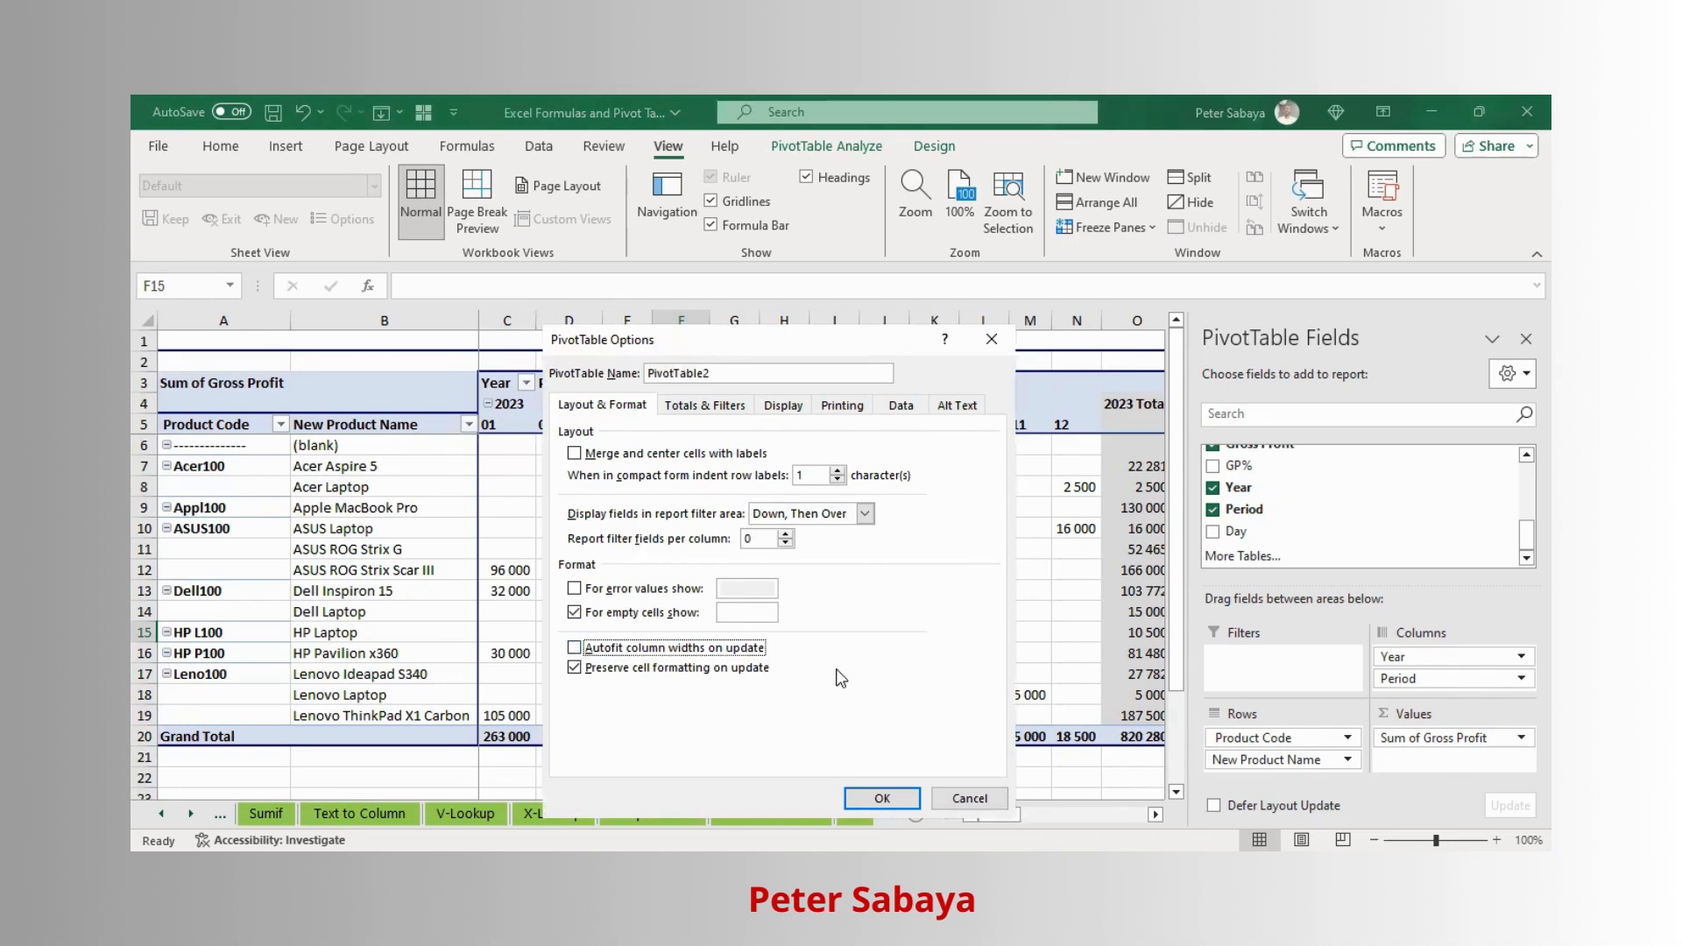
click(882, 799)
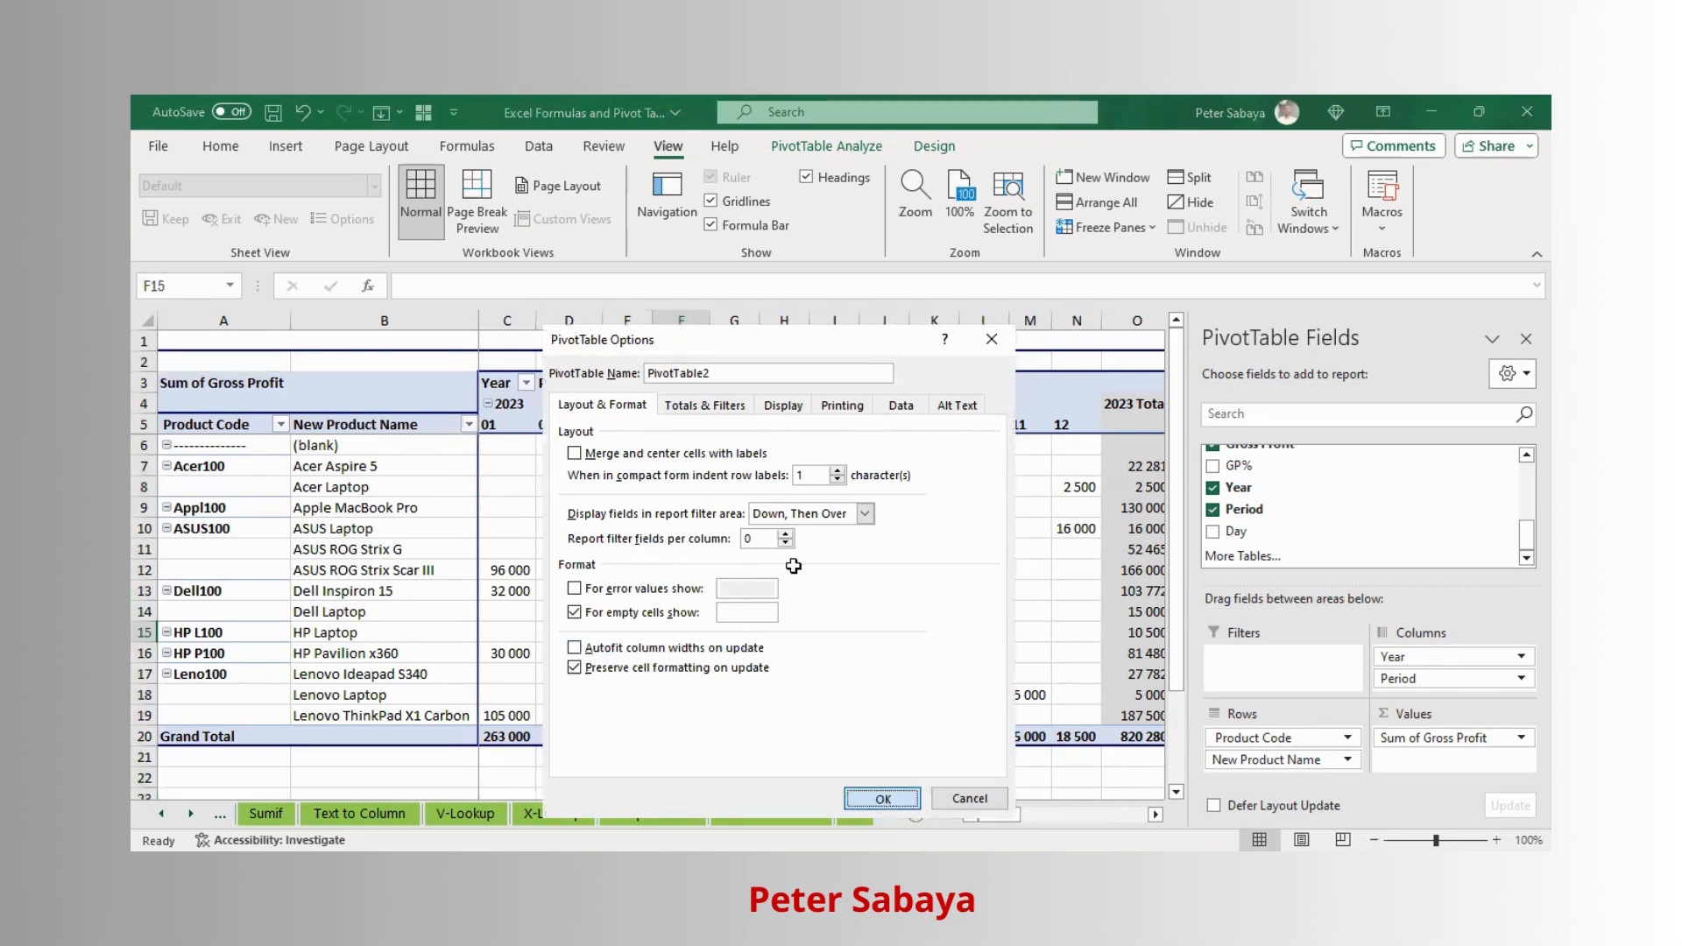
click(754, 550)
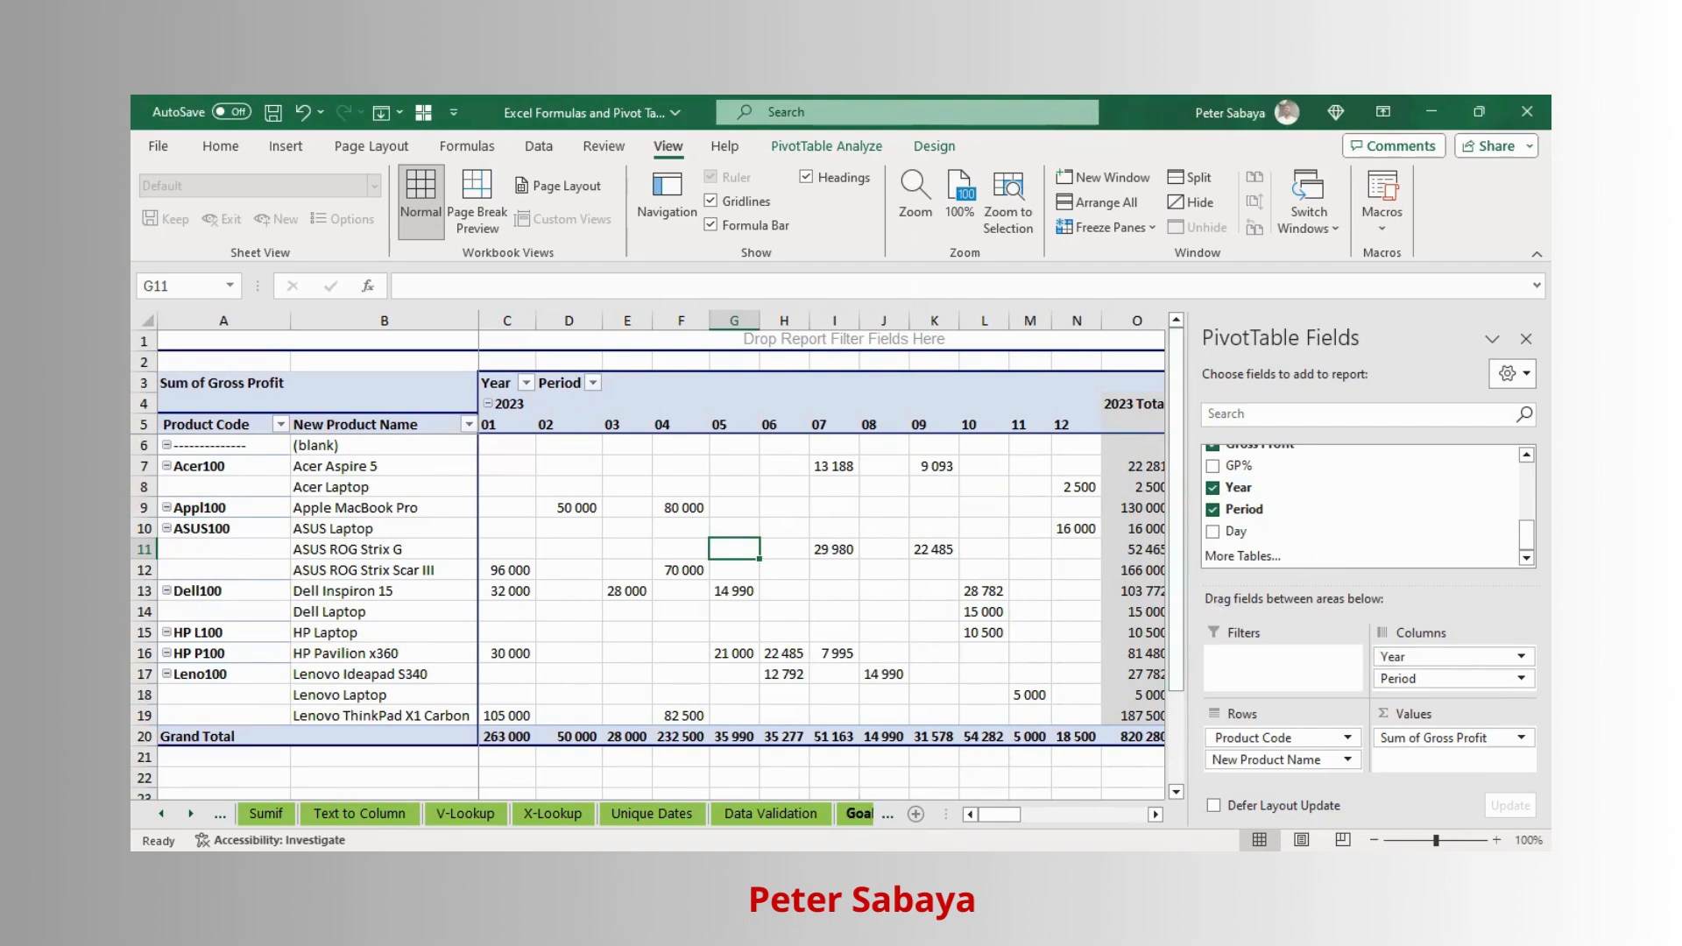
- Look through the source data on the Trim Crt H Multiply sheet
click(190, 814)
click(190, 813)
click(190, 814)
click(190, 813)
click(707, 812)
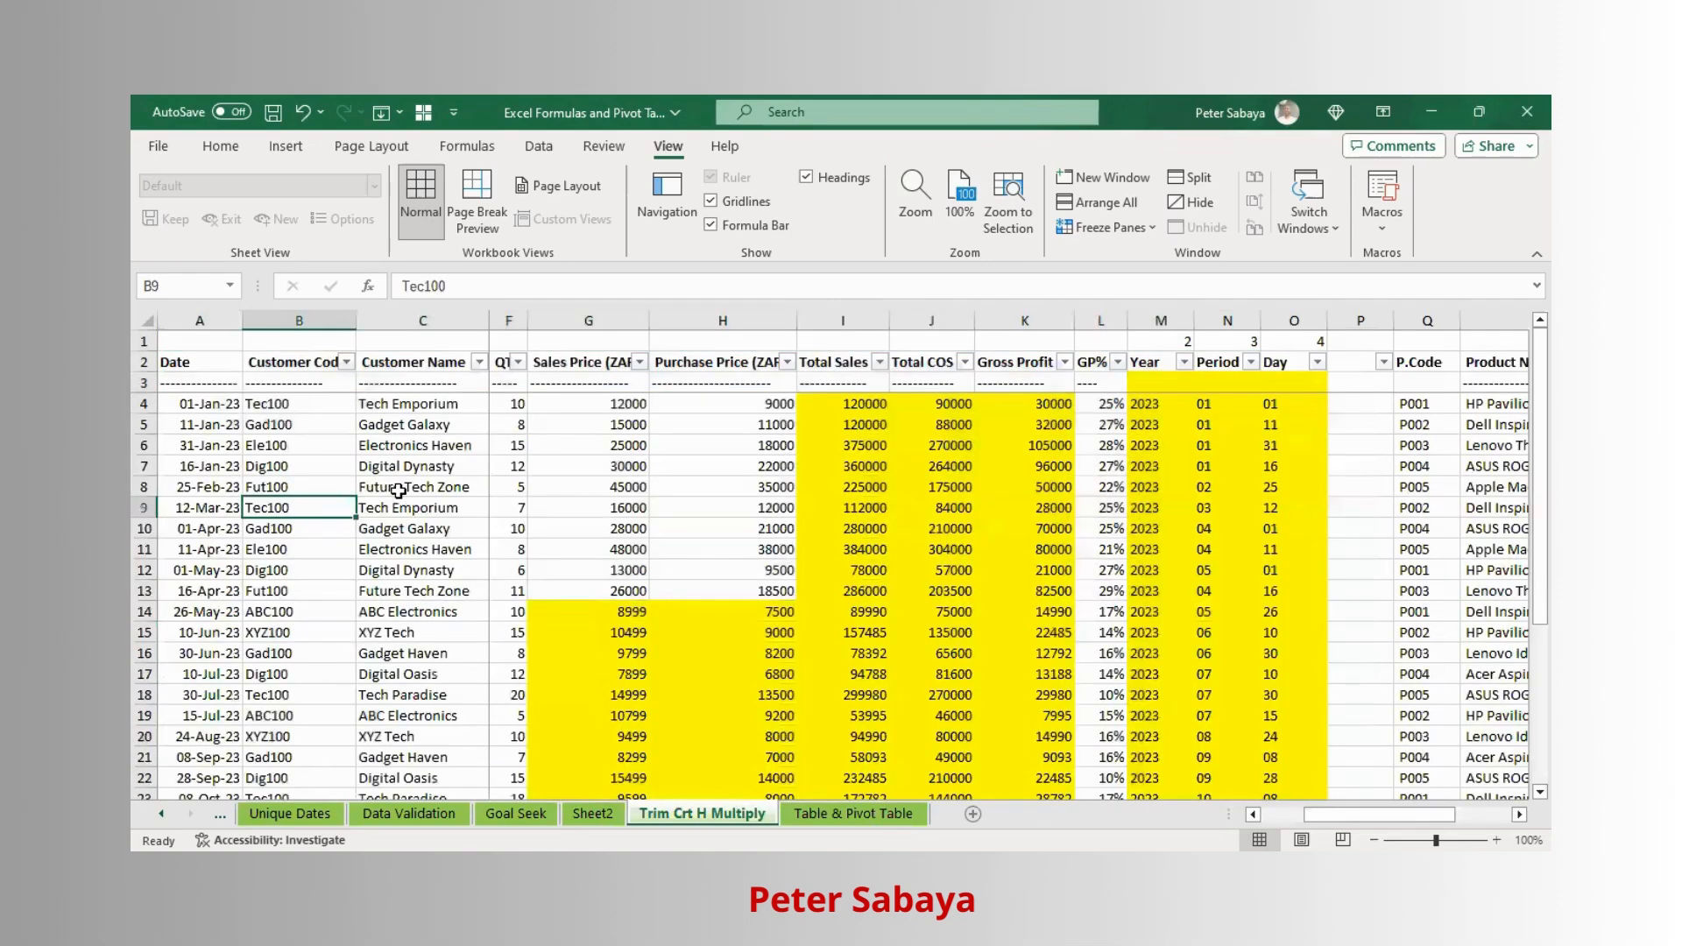
key(Right)
key(Right)
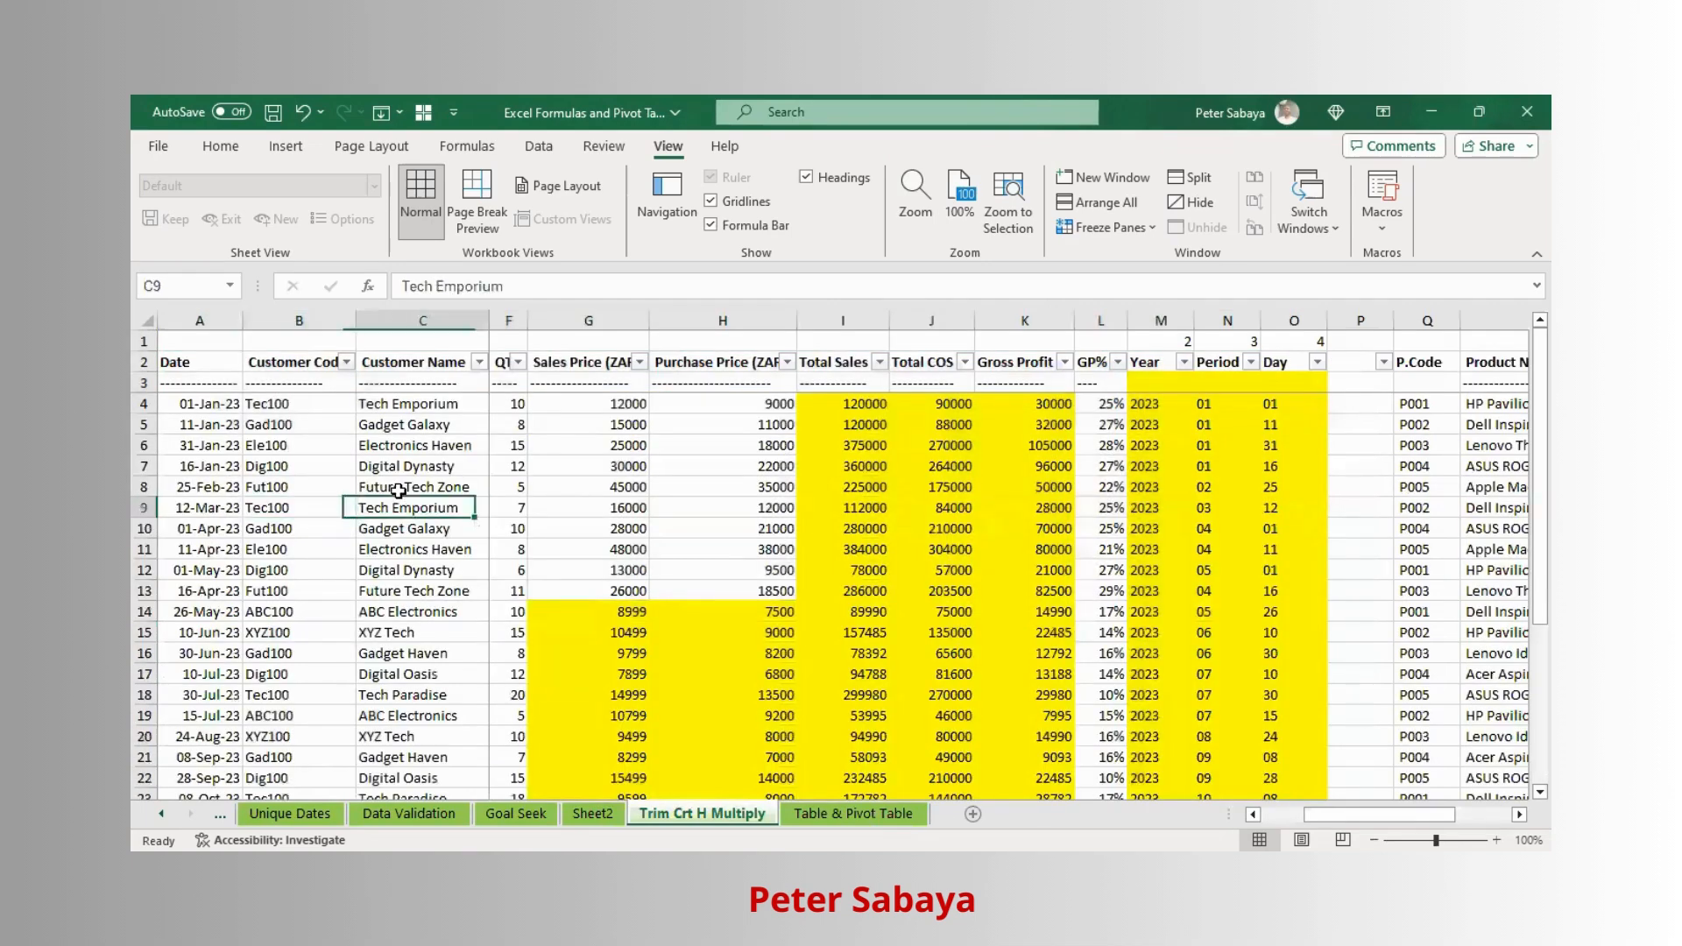
key(Left)
key(Left)
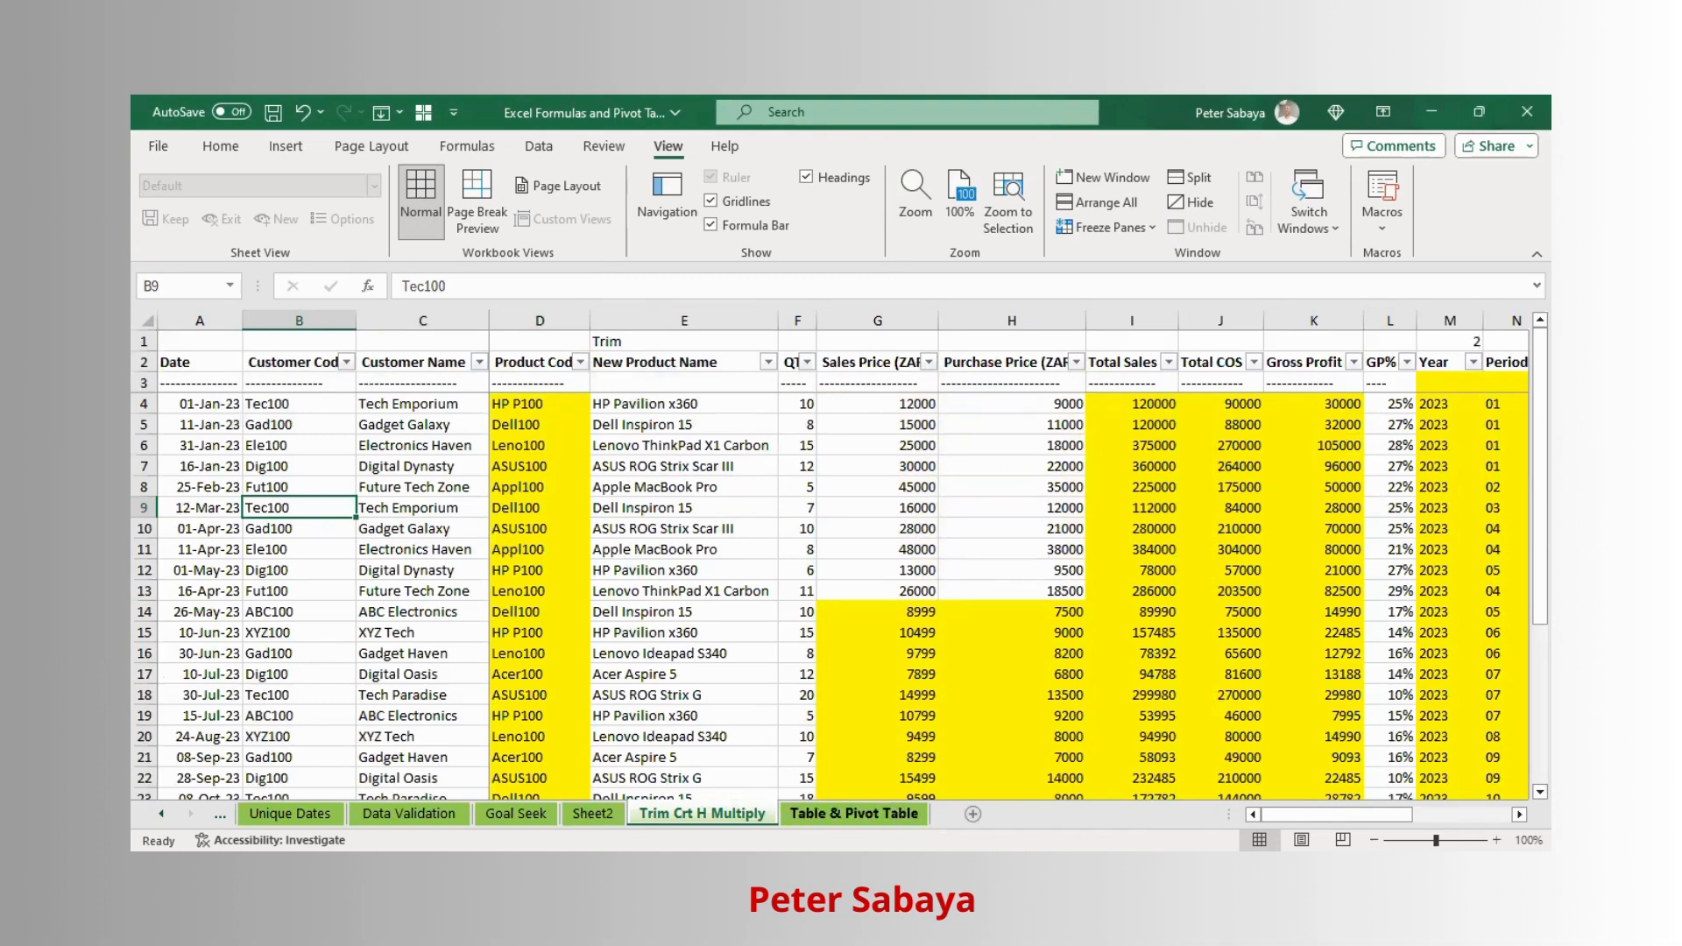
- Return to the pivot on Sheet2 and add Customer Name as a report filter
click(592, 813)
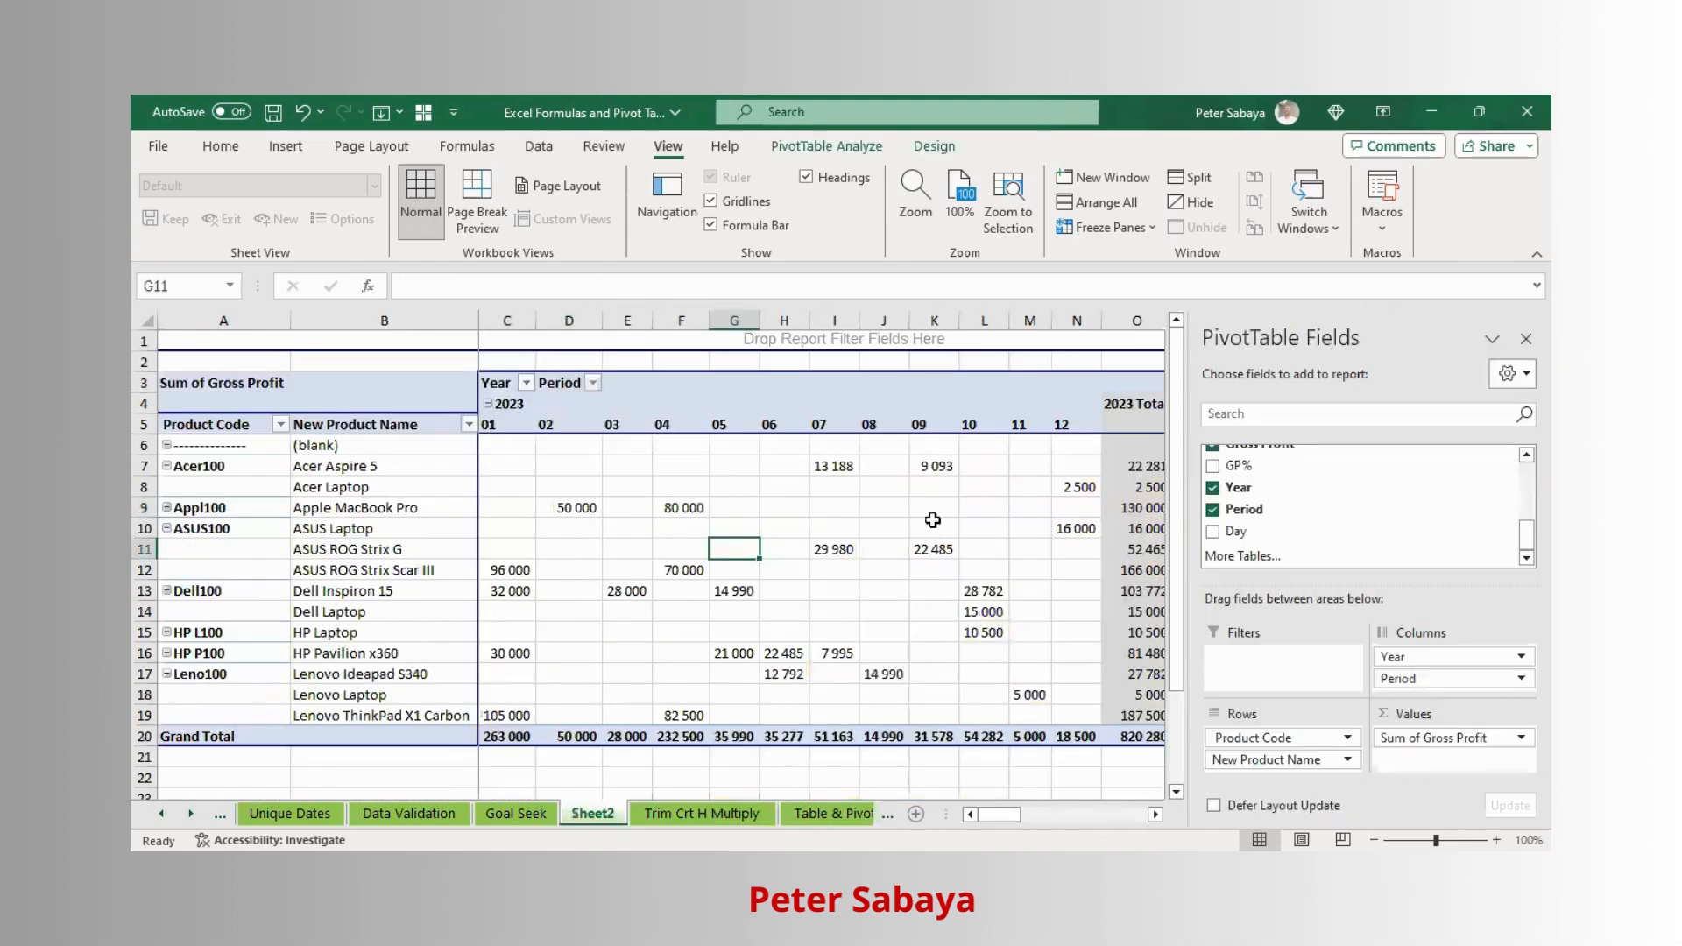
scroll(1489, 529, up, 3)
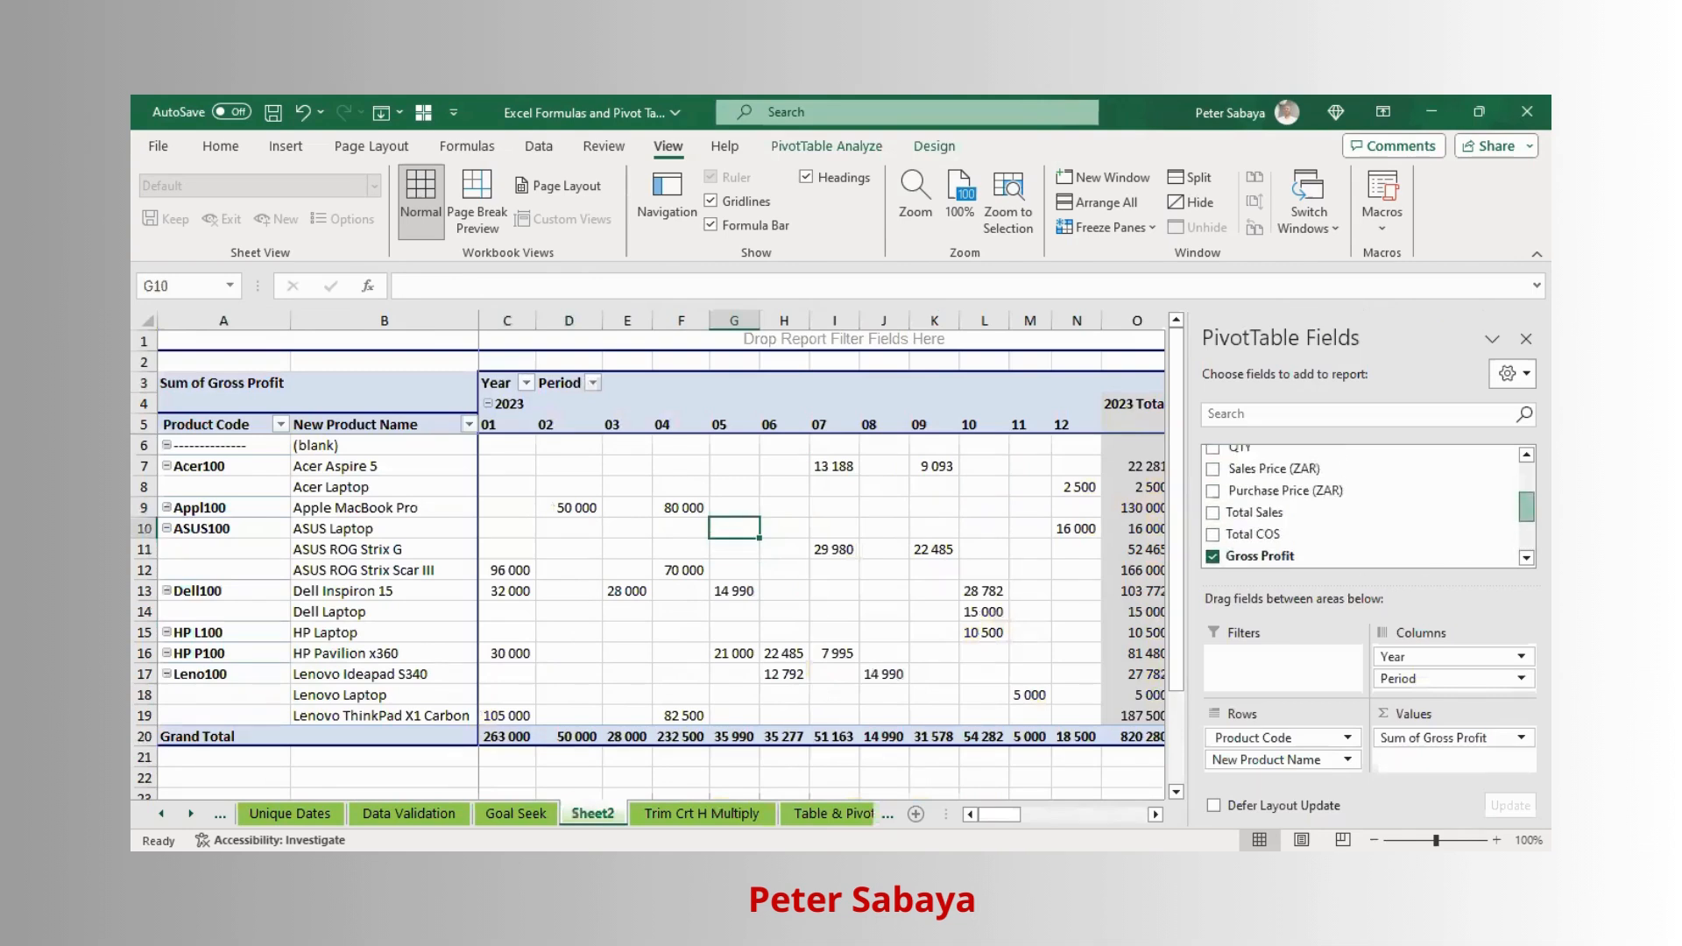
scroll(1283, 464, up, 1)
drag(1284, 464, 1261, 670)
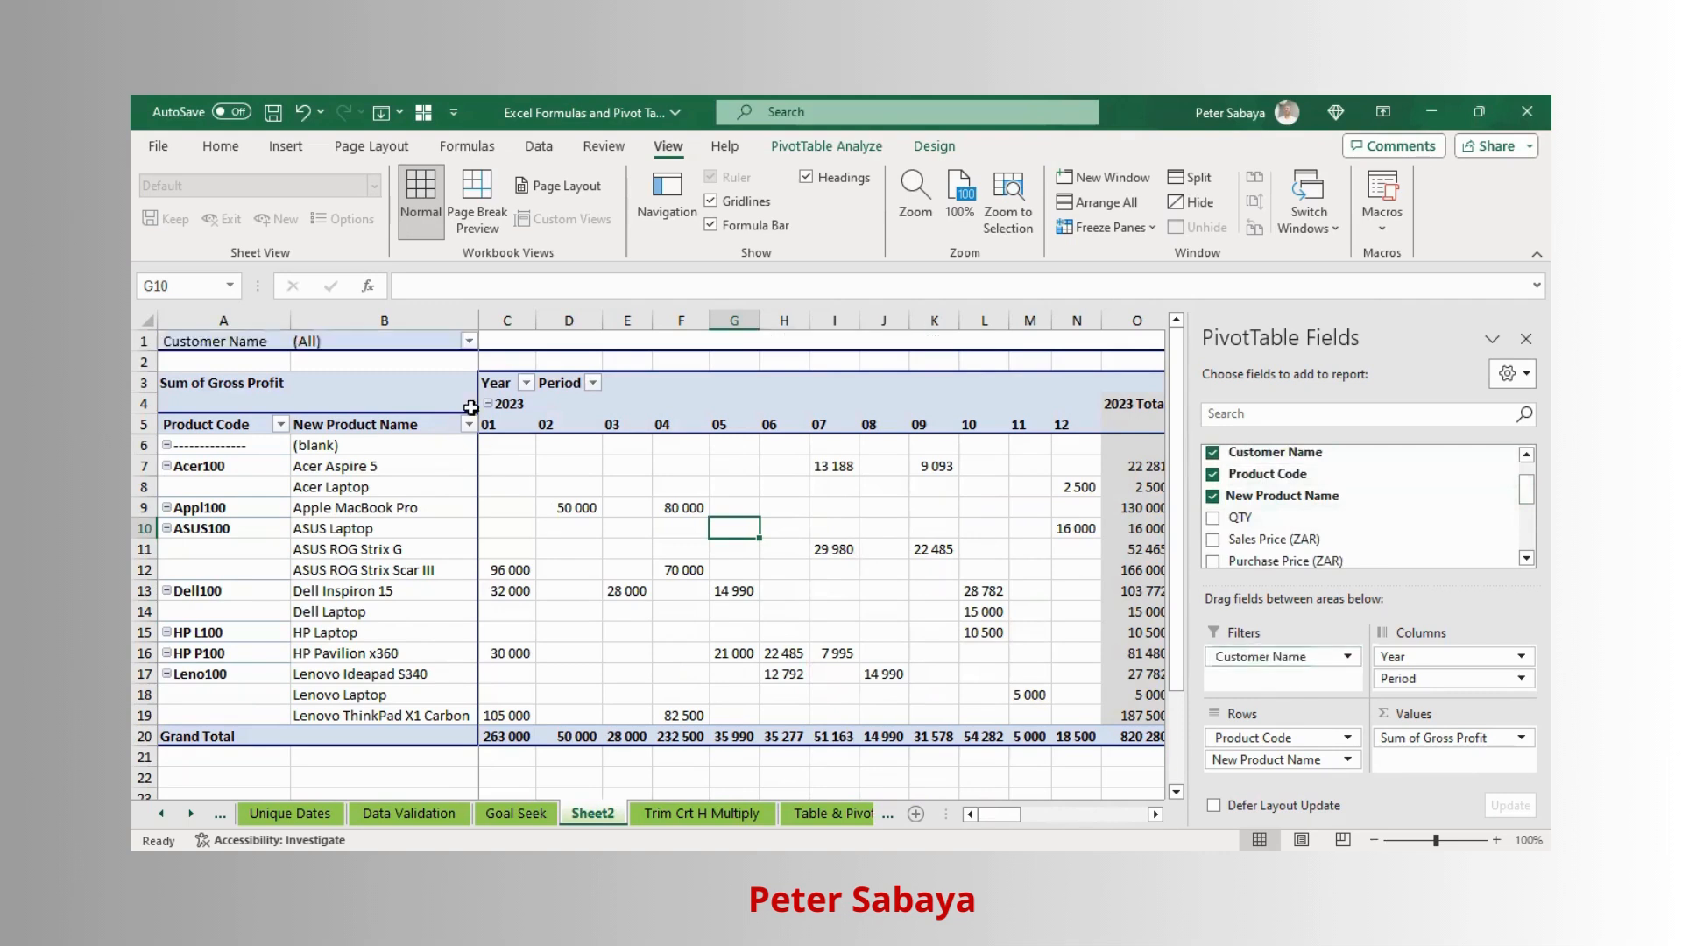
- Filter the pivot to show only customer ABC Corp
click(468, 341)
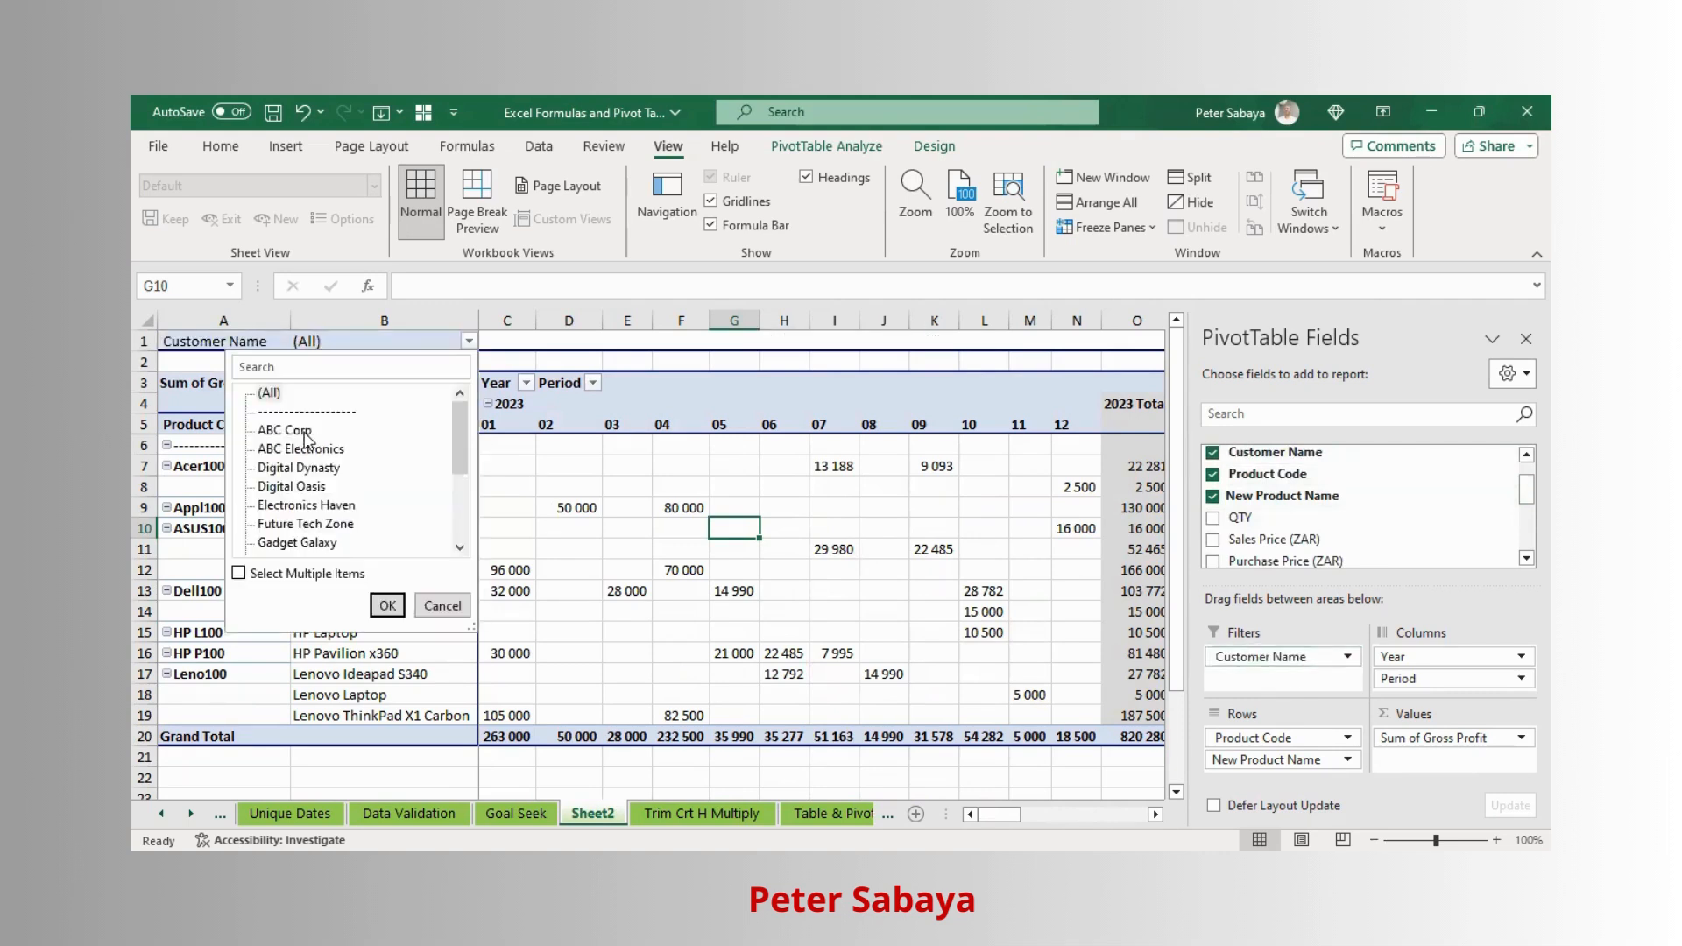
click(387, 606)
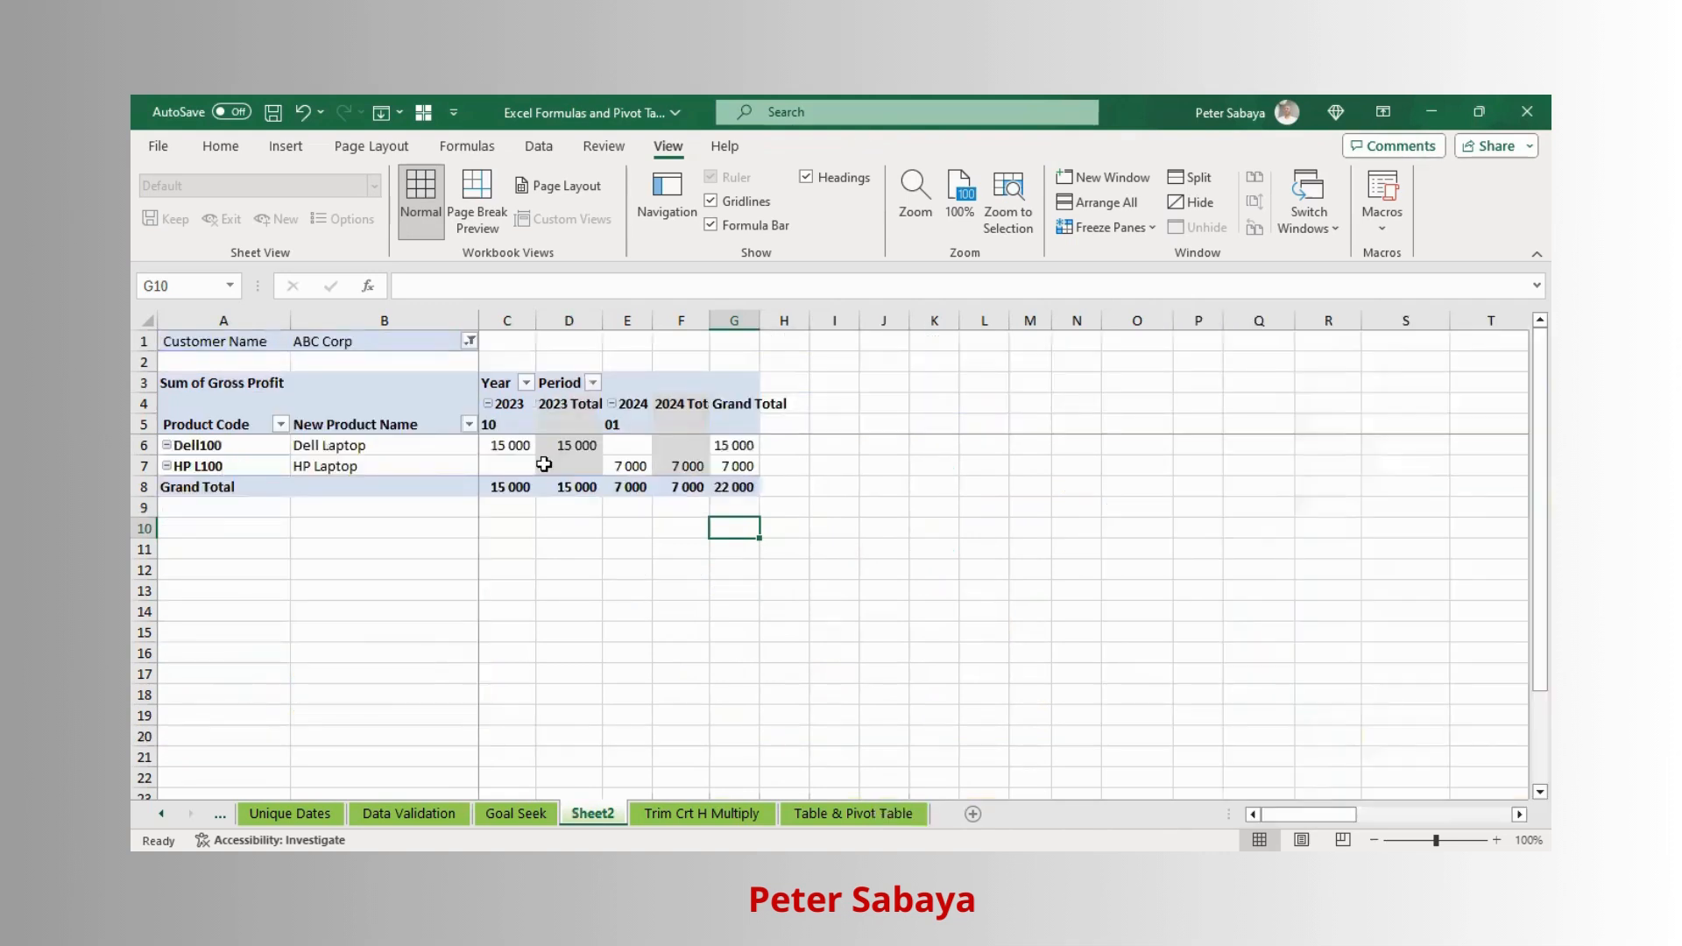
click(411, 444)
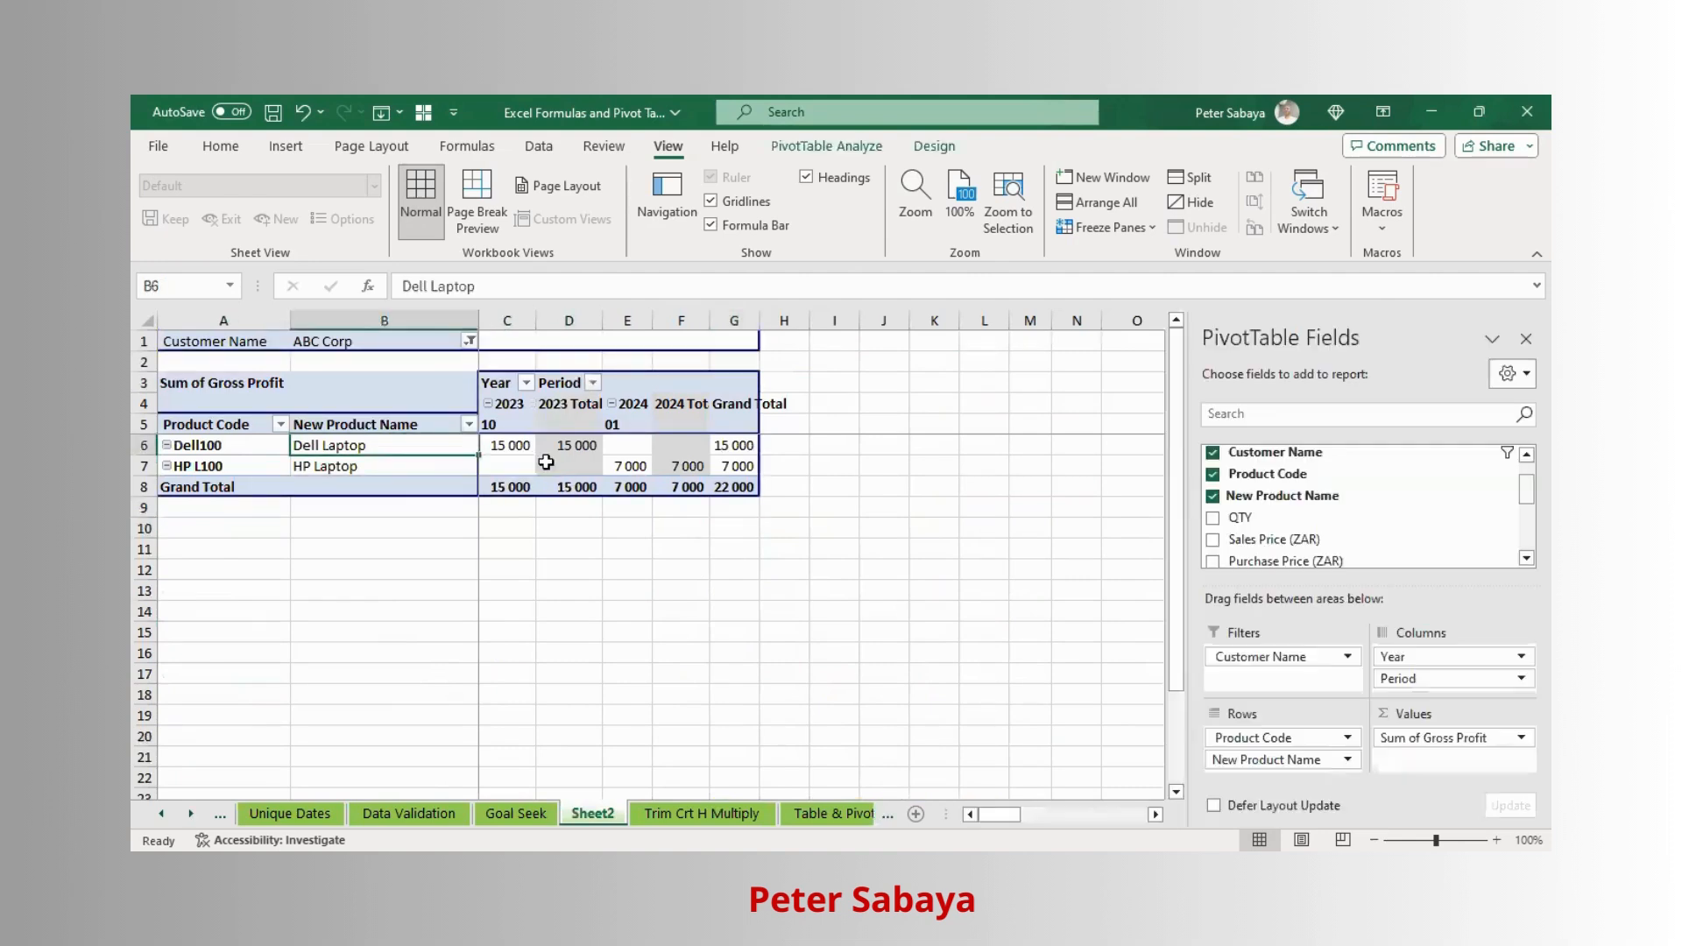
click(517, 455)
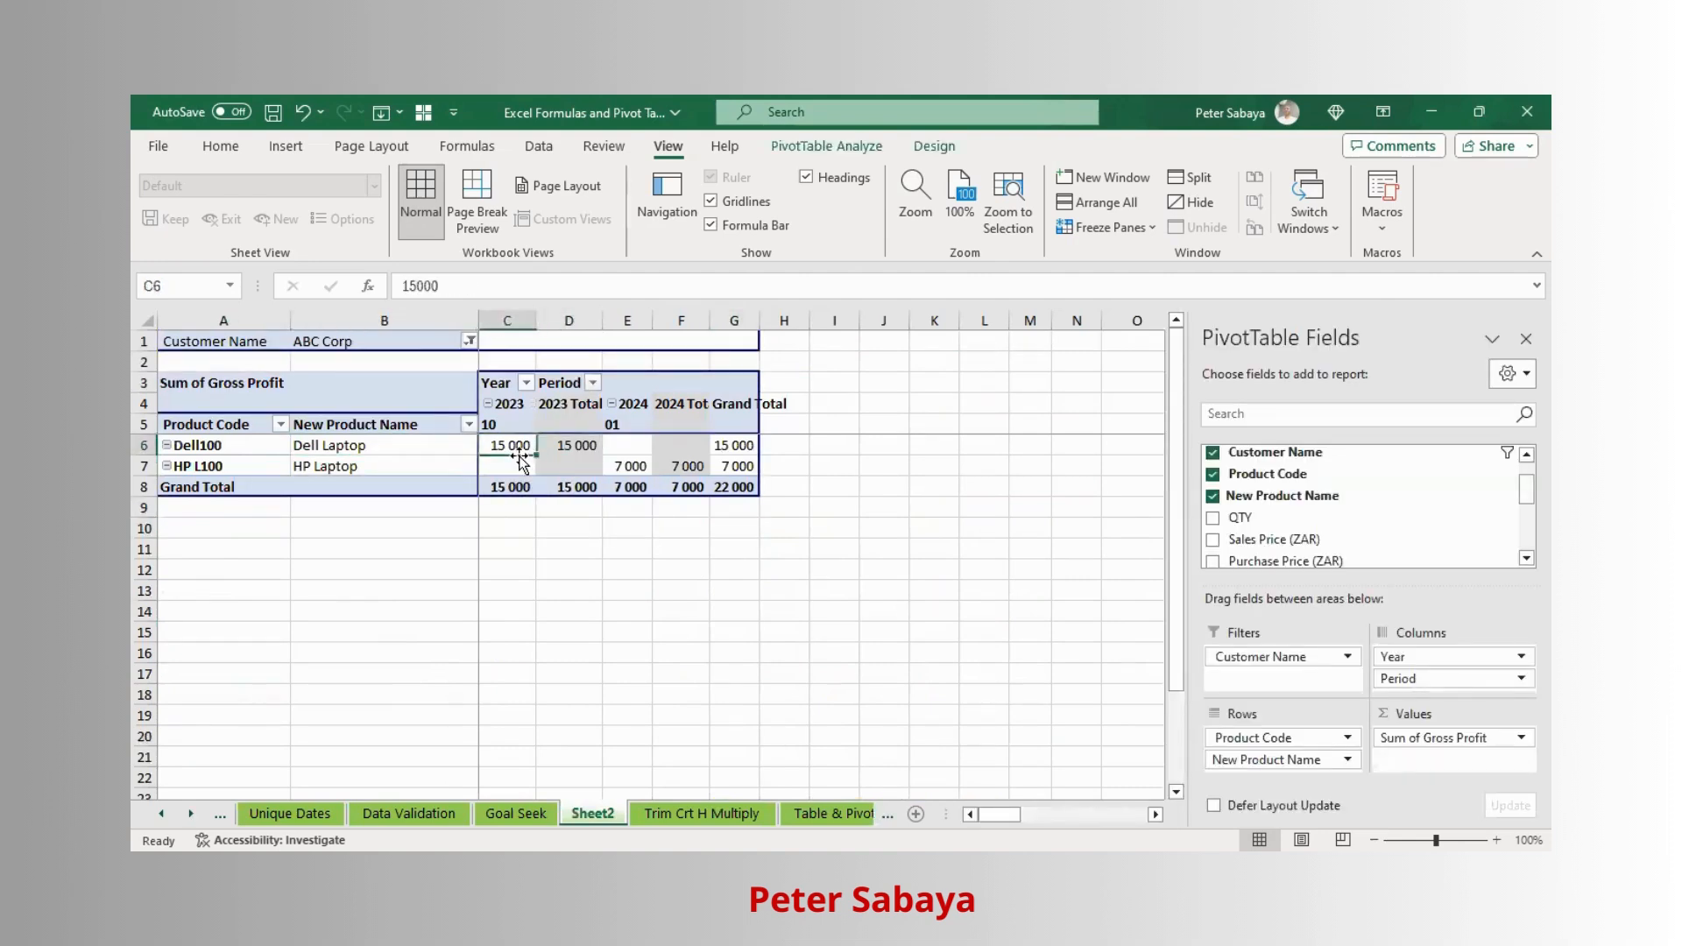
- Change the customer filter to show only Electronics Haven, using multiple-item selection
click(466, 341)
click(262, 430)
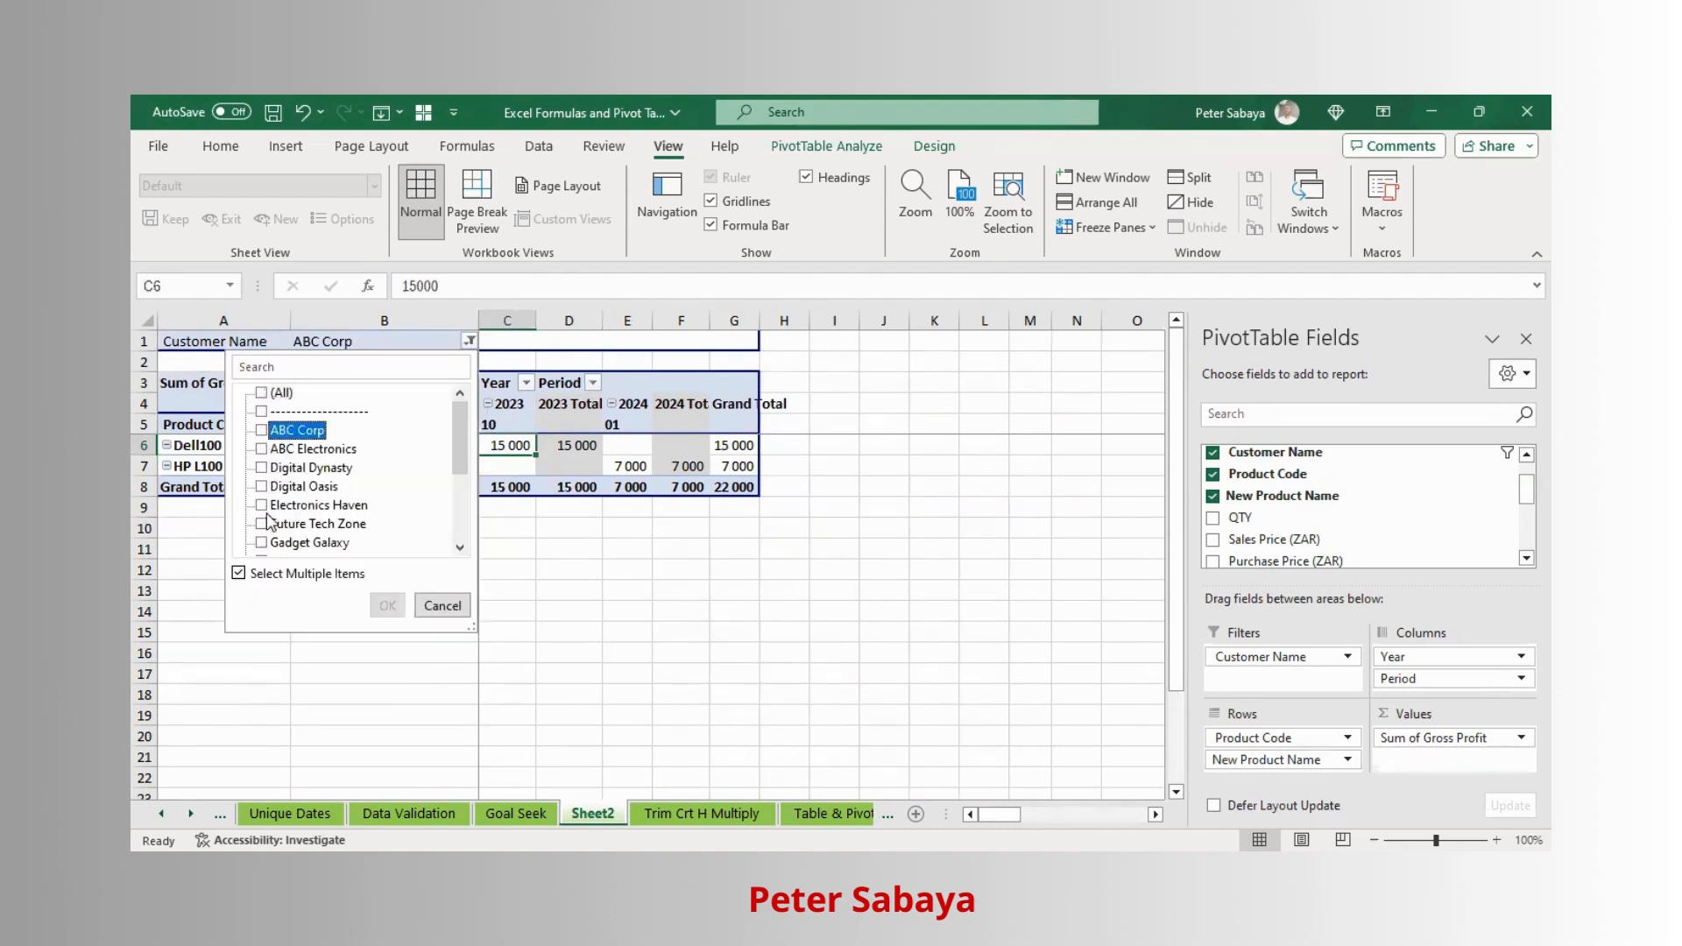
click(262, 505)
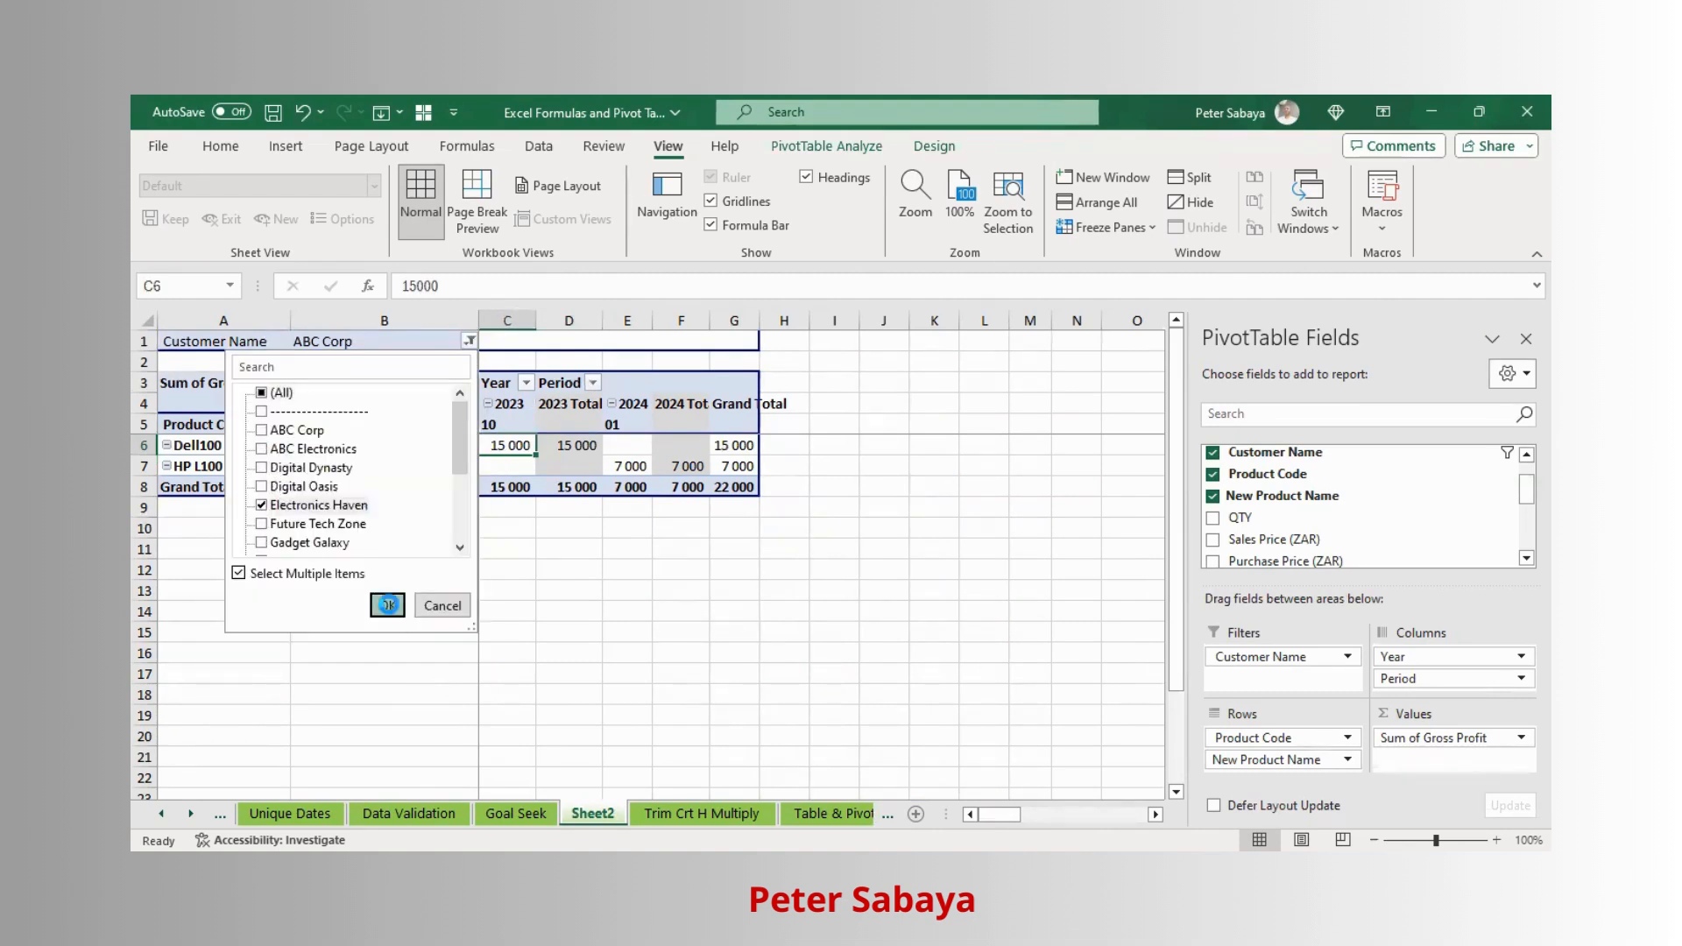
click(388, 605)
click(396, 468)
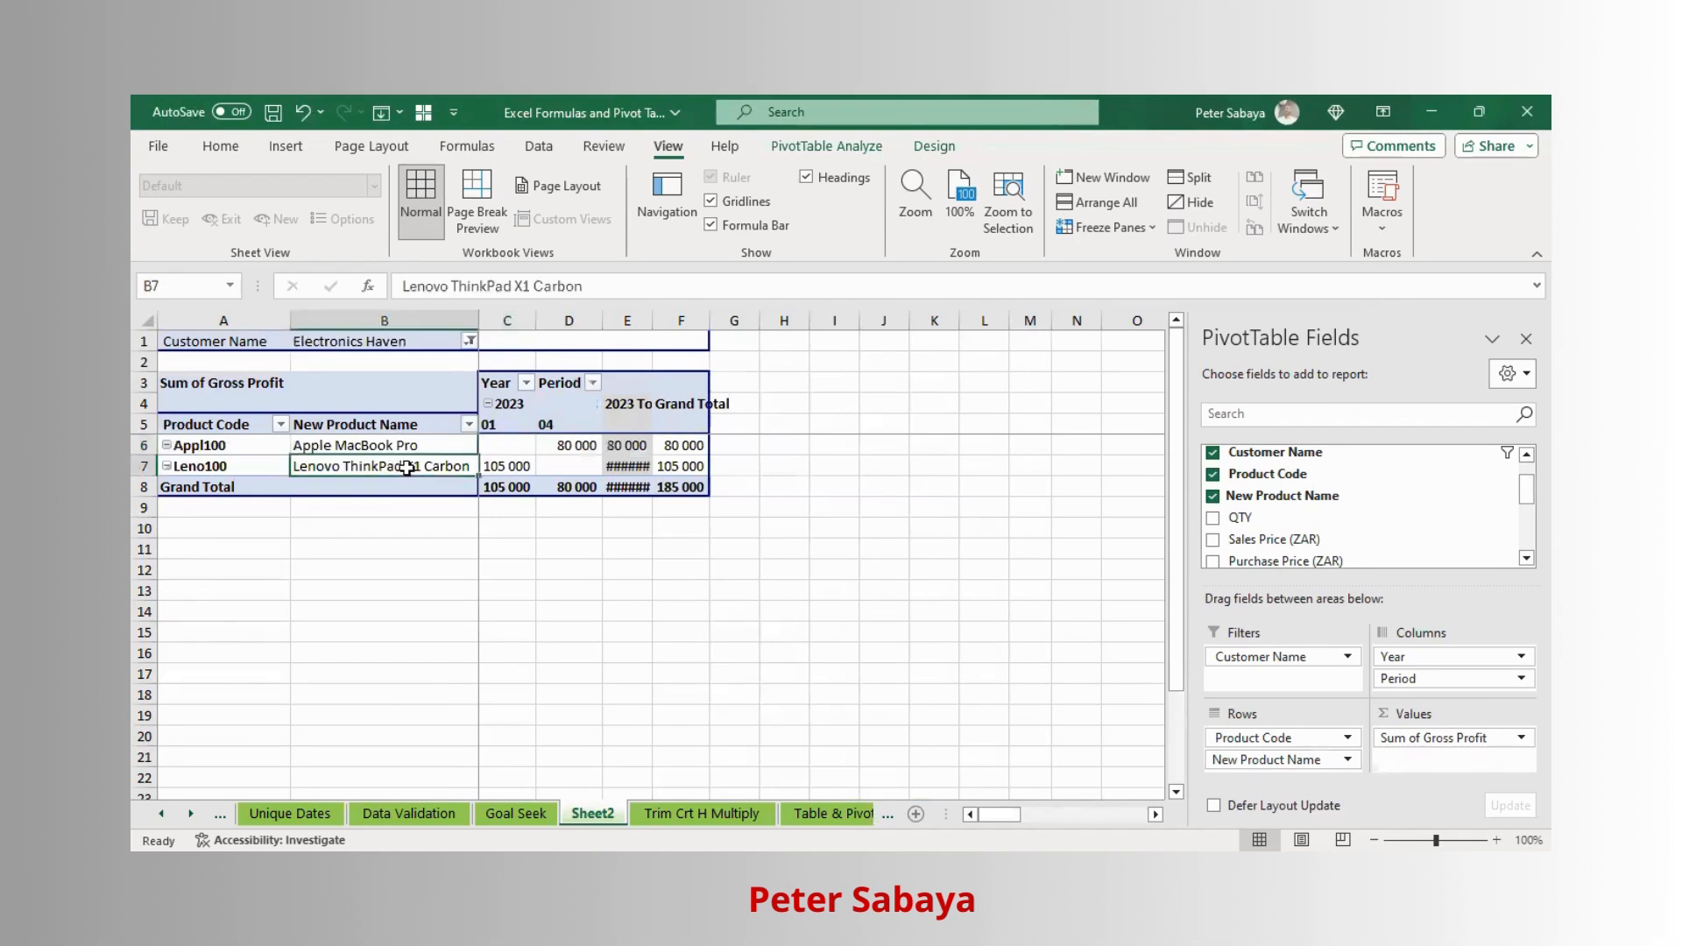